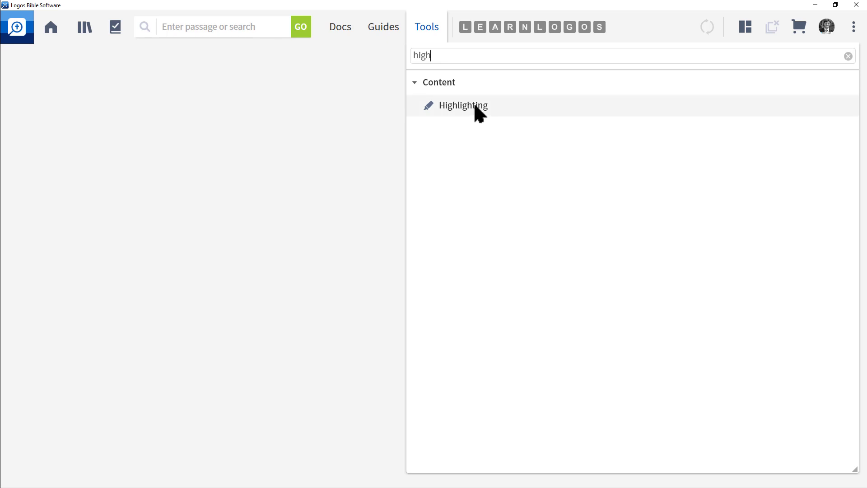
- Open the Highlighting tool, try docking and resizing its panel, and close it again
click(478, 104)
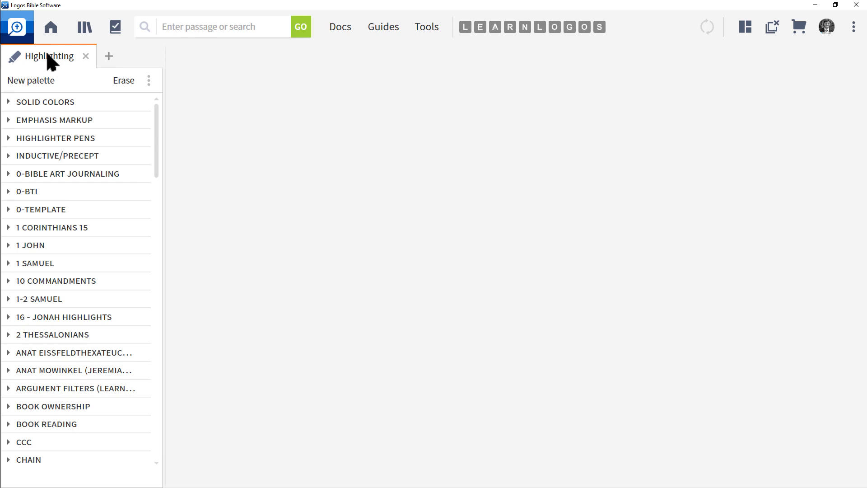
mouse_move(47, 54)
mouse_down()
mouse_move(153, 65)
mouse_move(455, 60)
mouse_move(507, 126)
mouse_move(493, 131)
mouse_up()
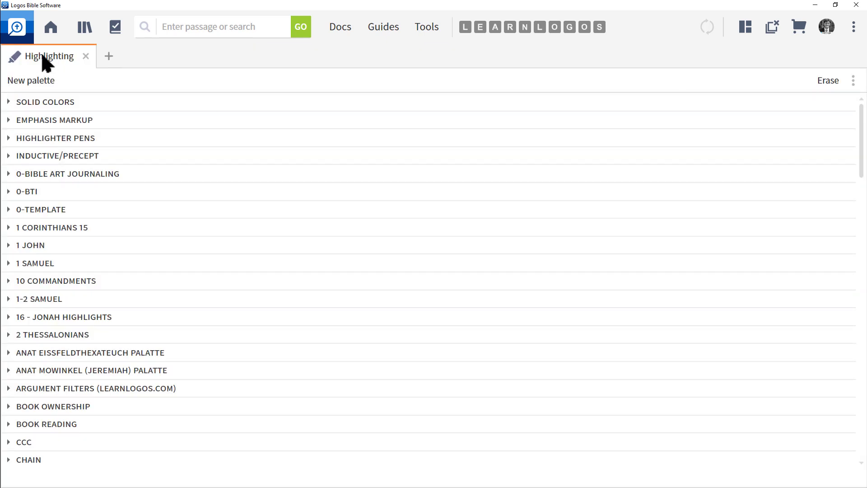
drag(42, 56, 190, 208)
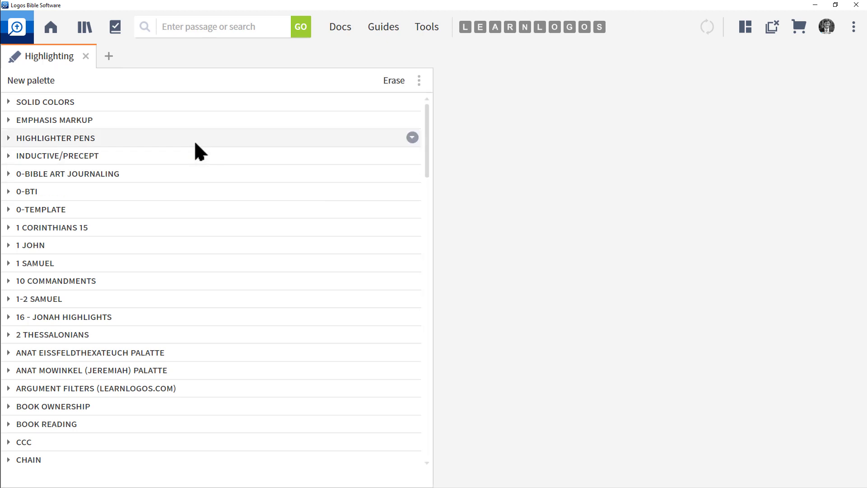
drag(433, 222, 168, 223)
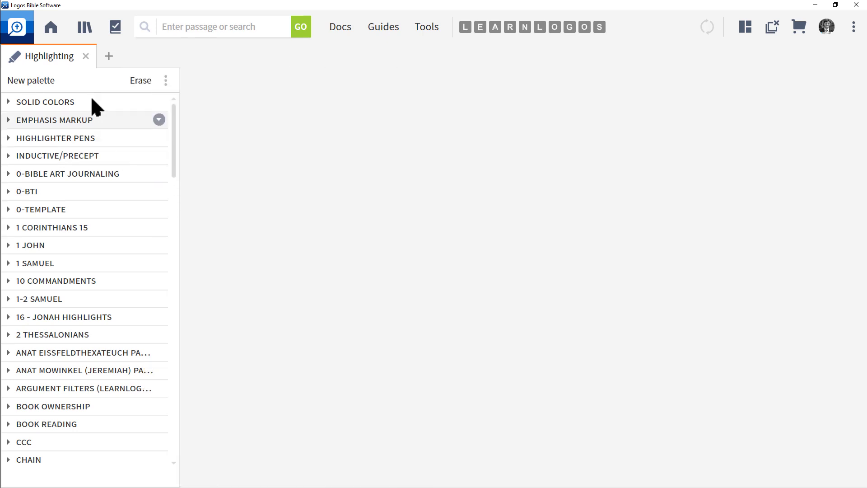
click(85, 56)
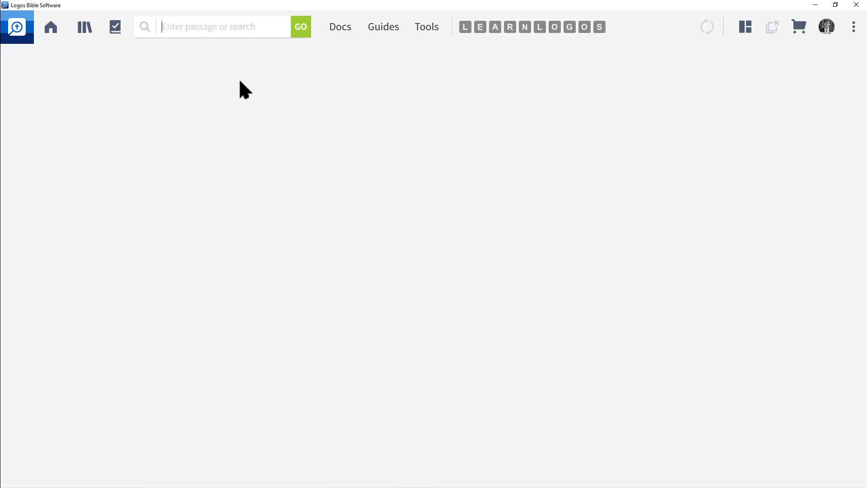
- Open the Highlighting tool by searching the Tools menu for 'high'
click(425, 28)
text(hi)
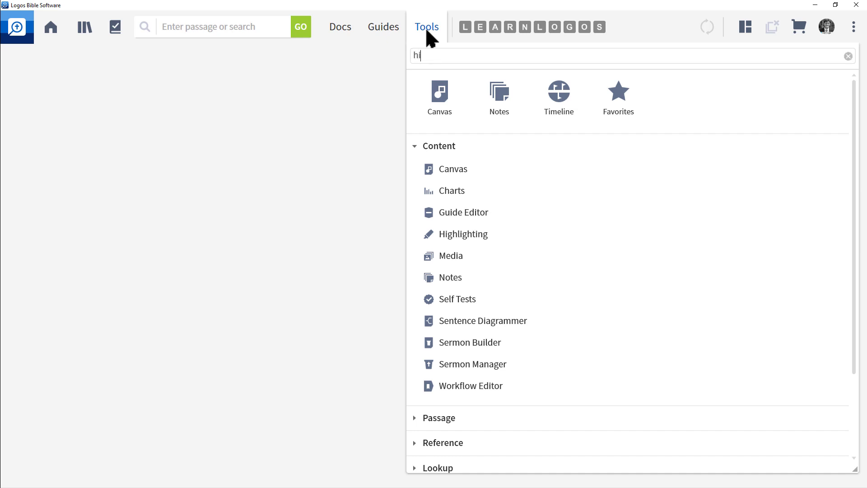
text(gh)
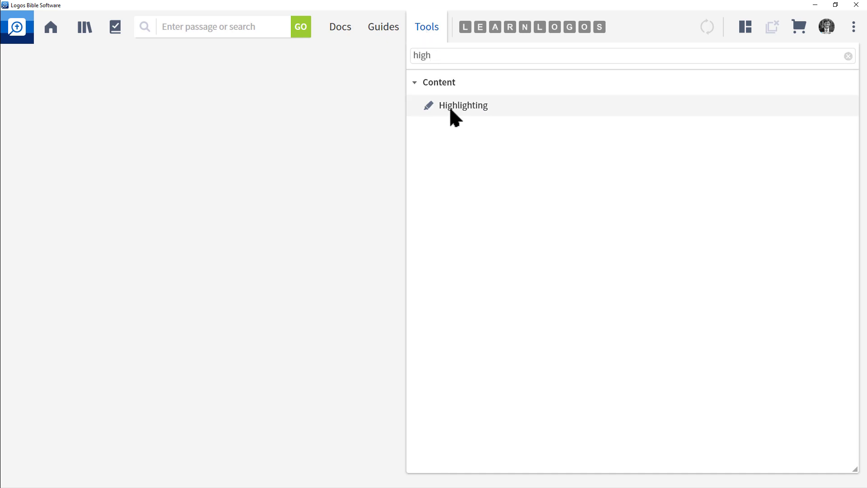
click(451, 108)
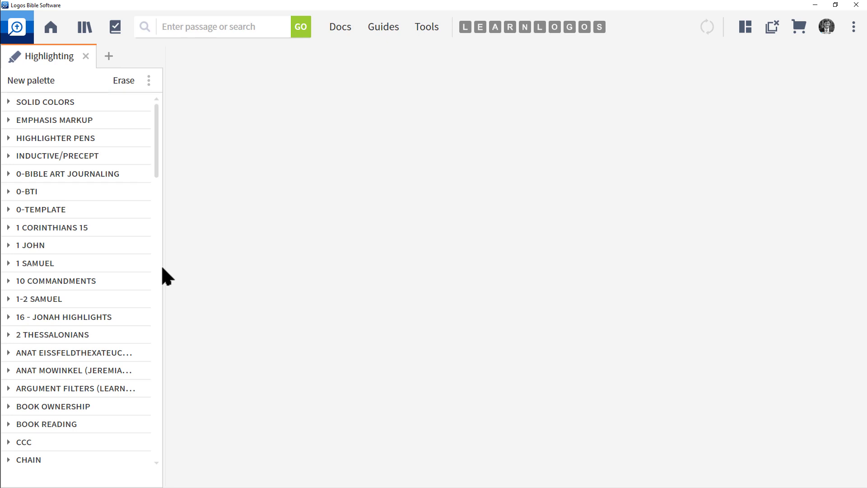
- Browse the Solid Colors, Emphasis Markup, Highlighter Pens and Inductive/Precept palettes by expanding and collapsing them
click(9, 102)
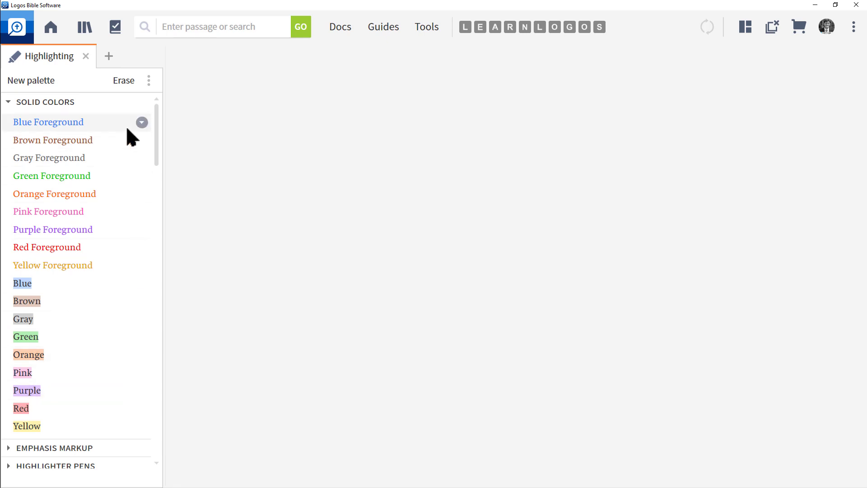
click(8, 102)
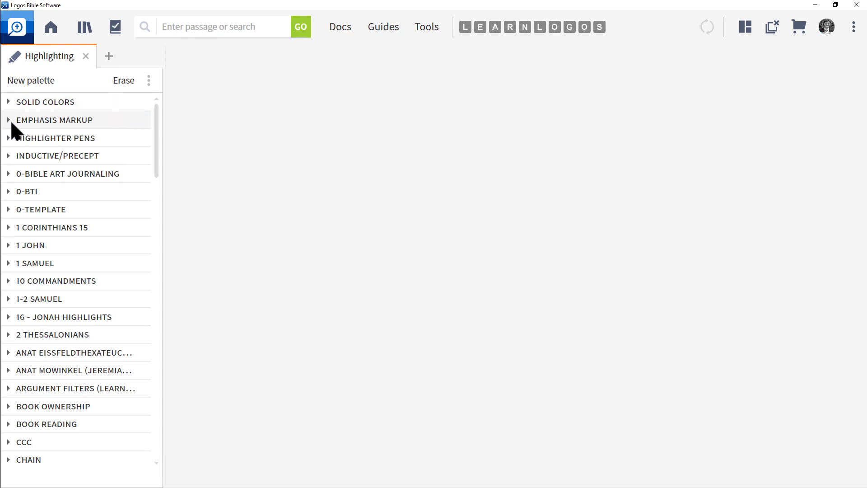
click(7, 120)
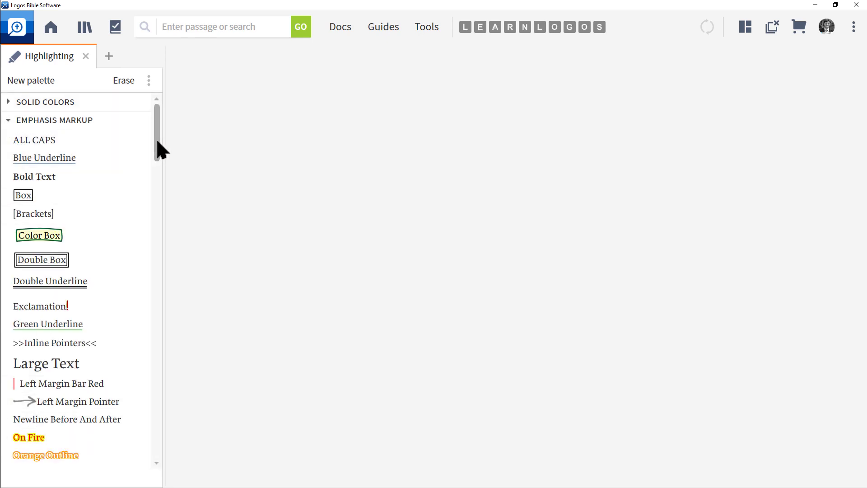
drag(155, 140, 129, 139)
click(7, 120)
click(6, 137)
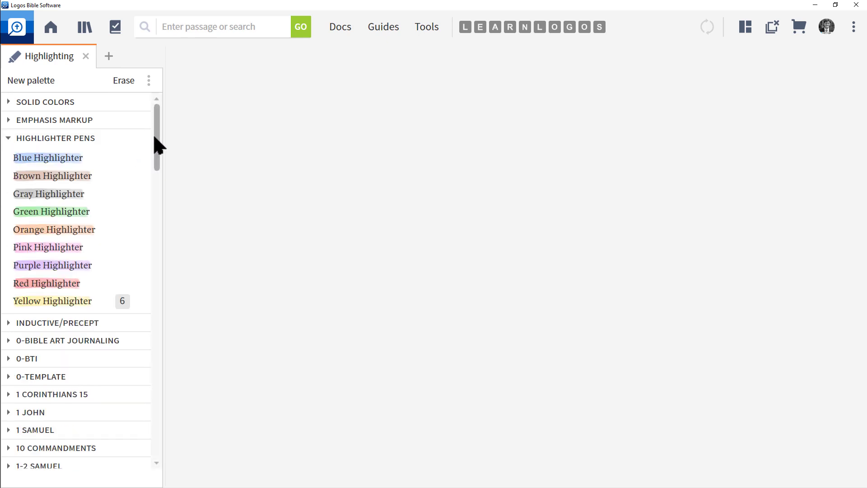
click(6, 138)
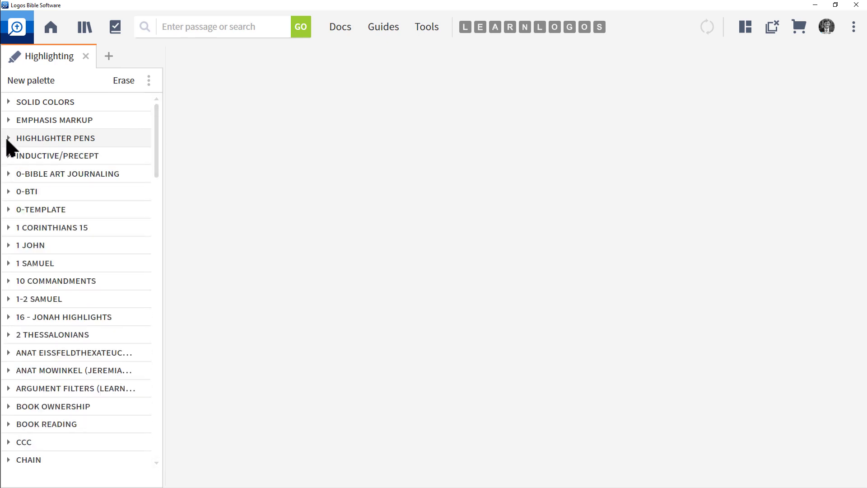
click(8, 155)
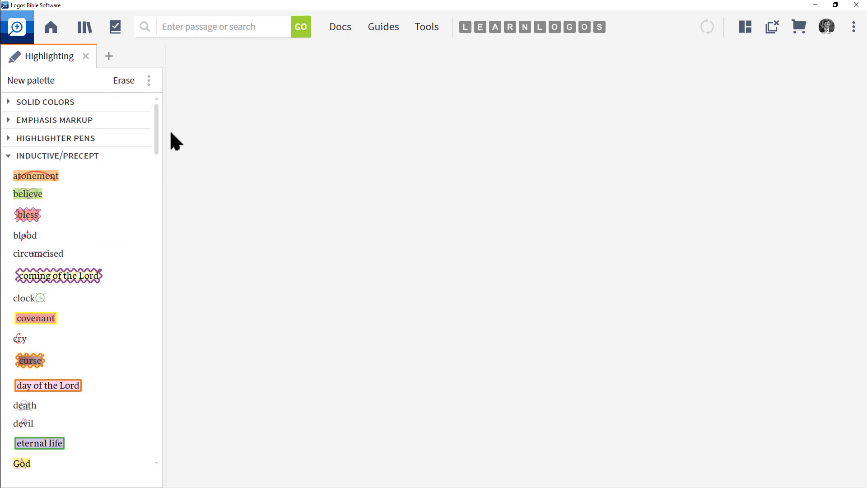
drag(155, 143, 158, 172)
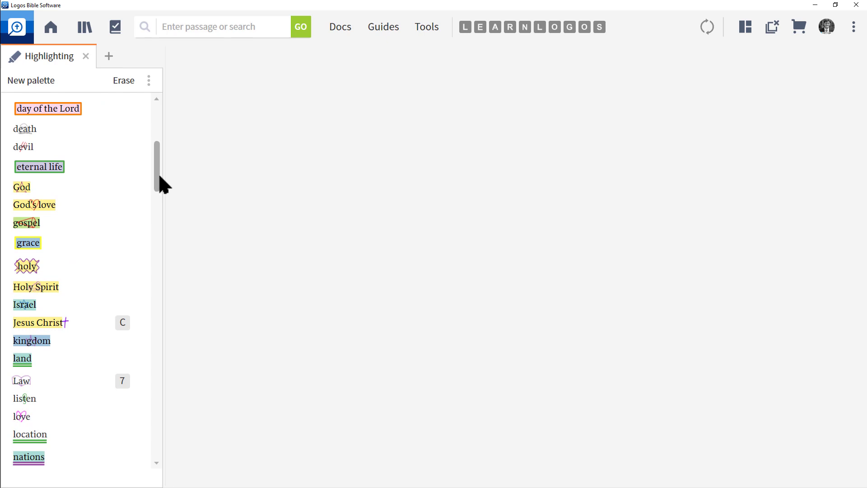
drag(159, 172, 159, 142)
- Assign shortcut key 0 to the Blue Foreground style in the Solid Colors palette
click(9, 102)
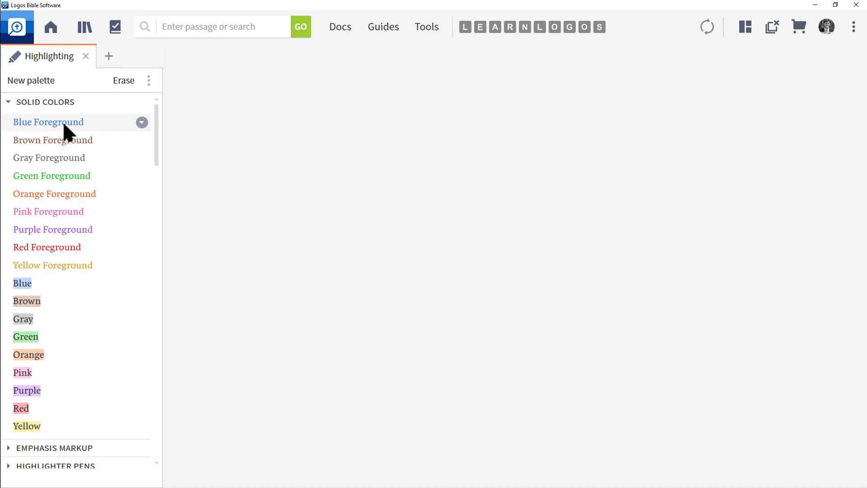
click(141, 123)
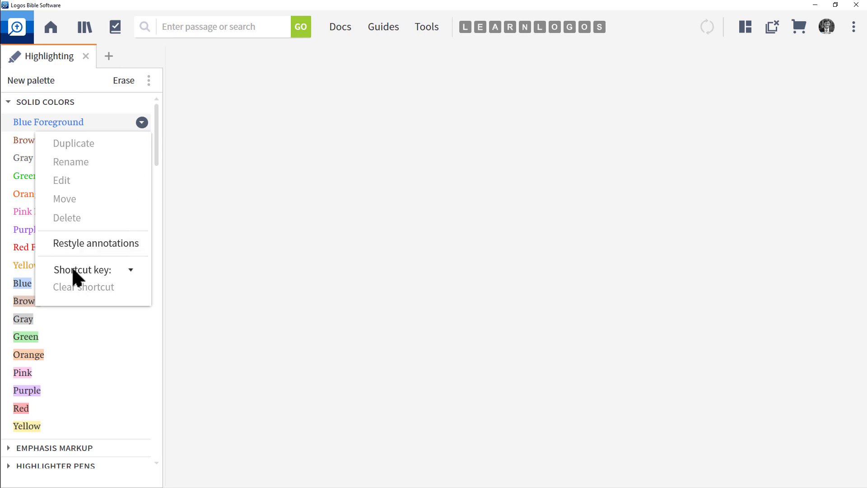
click(131, 270)
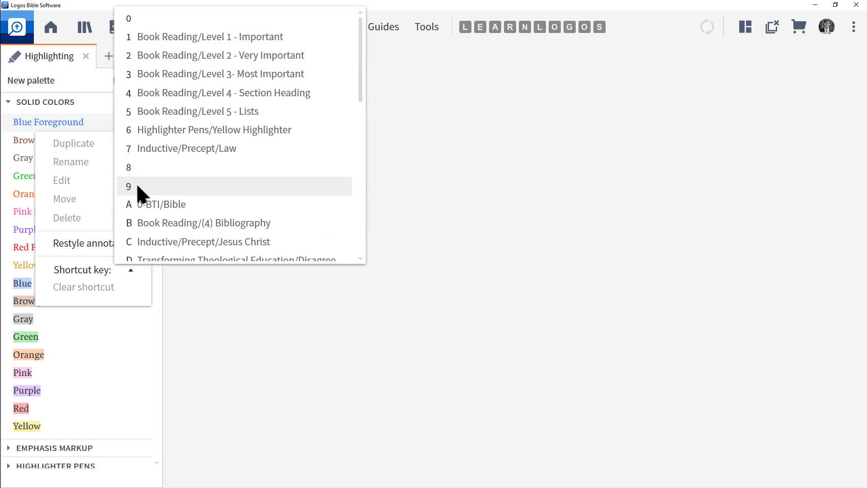
click(135, 17)
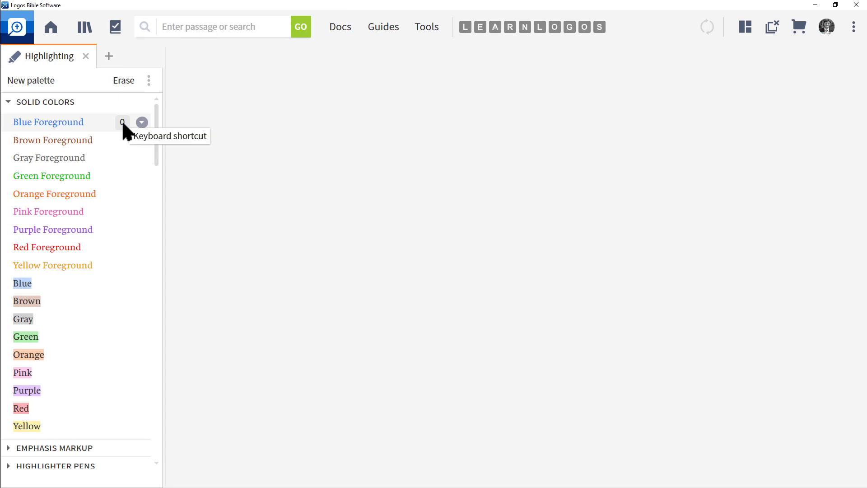
- Open the NKJV at 1 Kings 18:21 and highlight 'Elijah came to all the people' with Blue Foreground
click(465, 30)
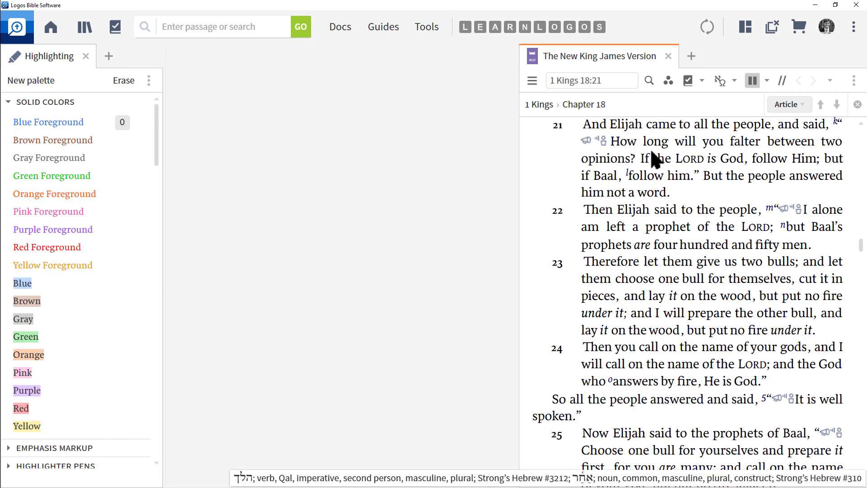
drag(611, 125, 764, 130)
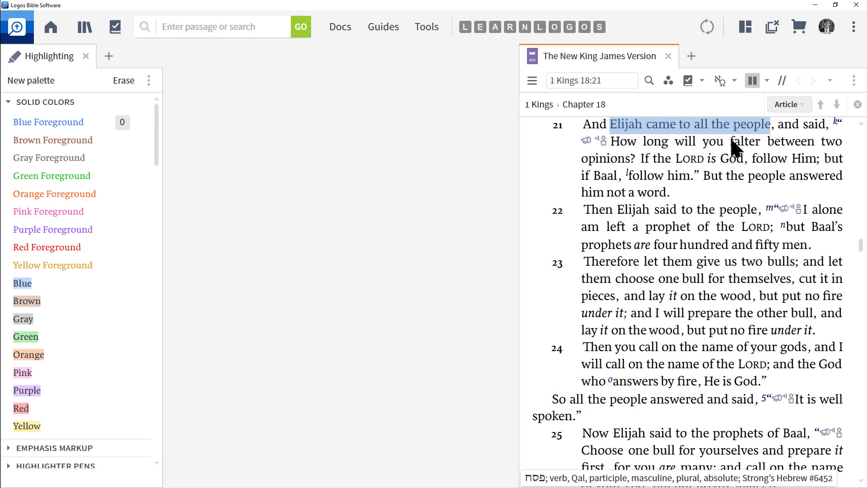
click(611, 130)
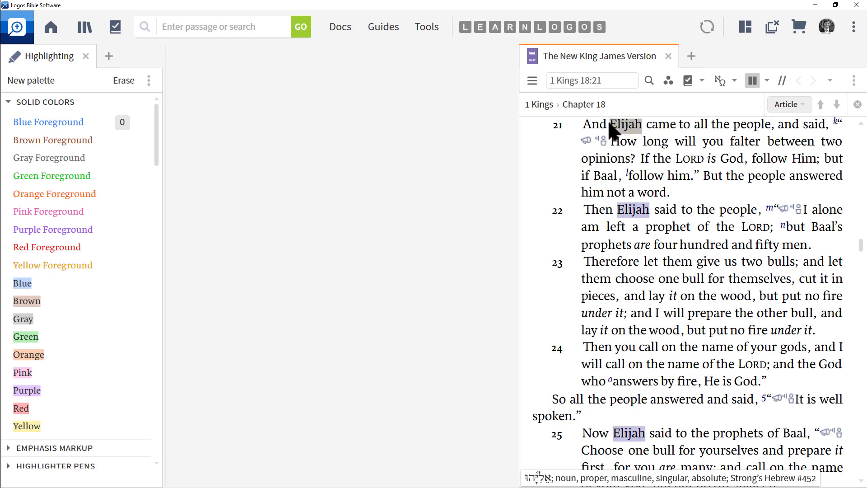
drag(611, 130, 758, 131)
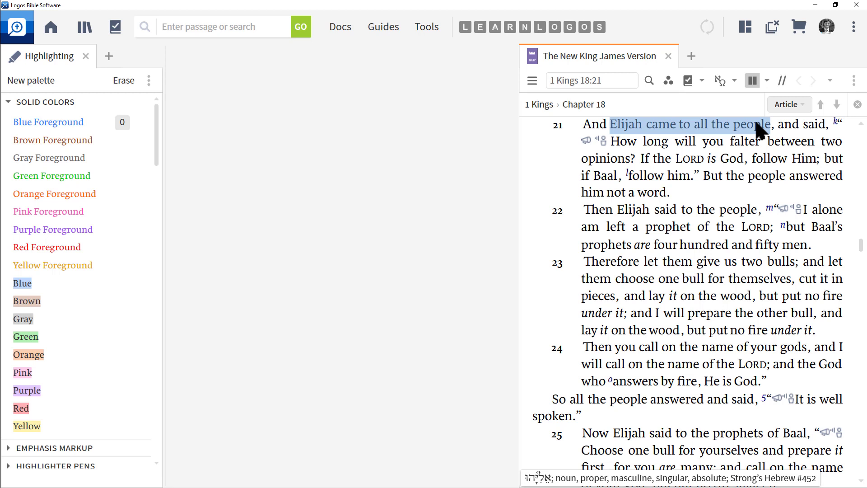
click(46, 123)
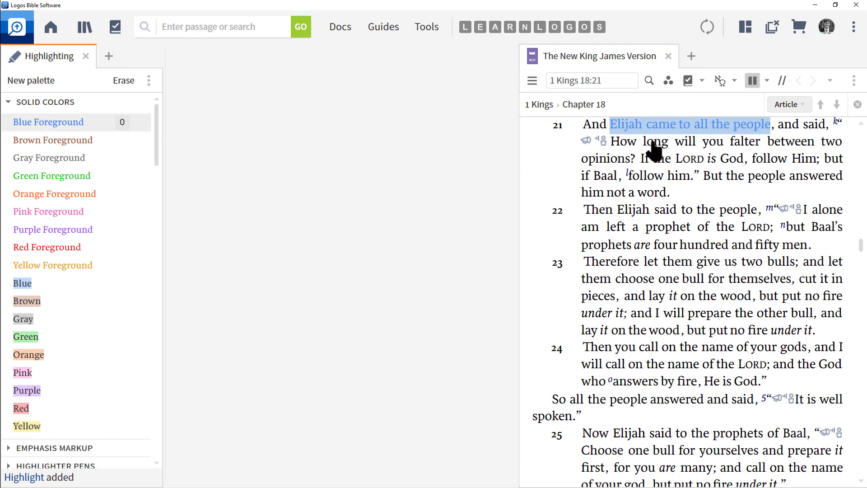
- Erase the Blue Foreground highlight from 'Elijah came to all the people' in verse 21
click(692, 157)
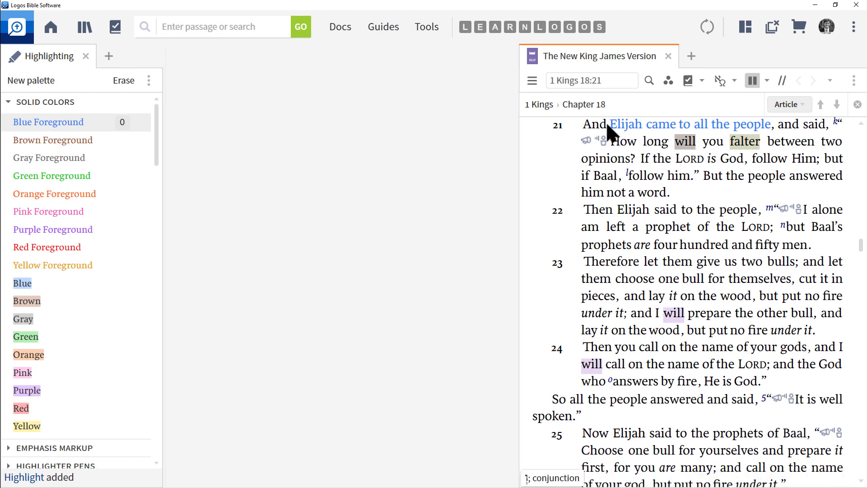
drag(608, 125, 760, 129)
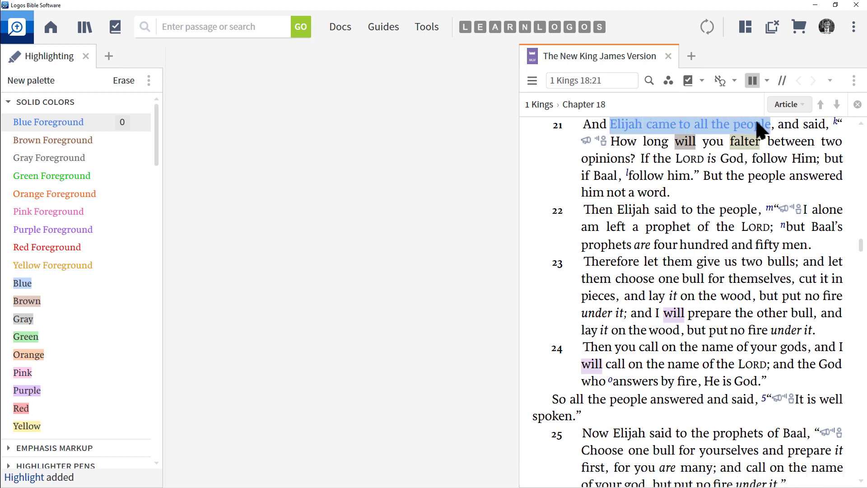
click(123, 82)
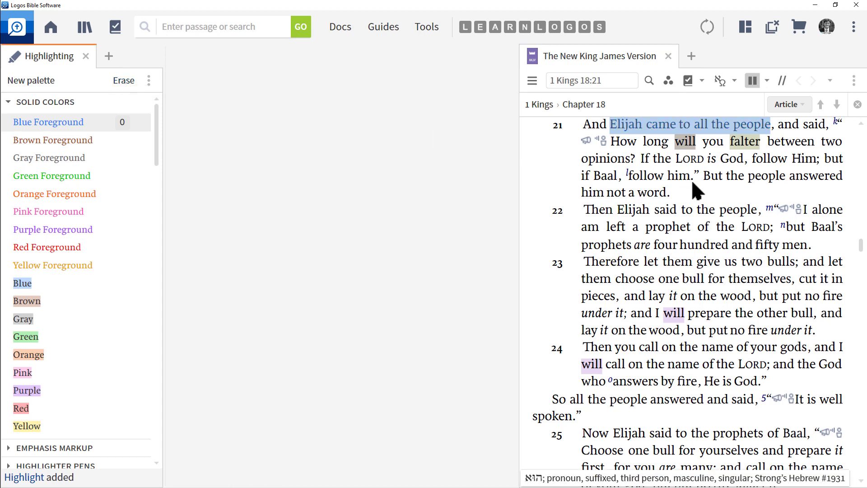
- Reapply Blue Foreground to 'Elijah came to all the people' using its shortcut key
click(699, 193)
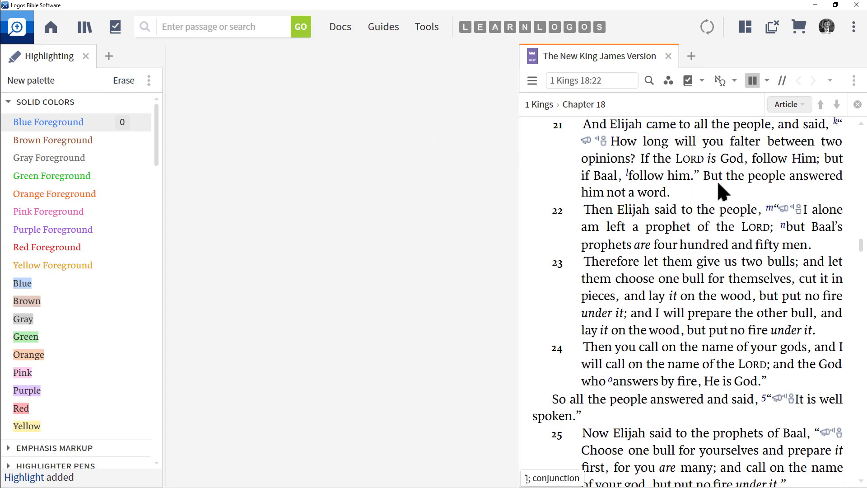
drag(611, 129, 756, 133)
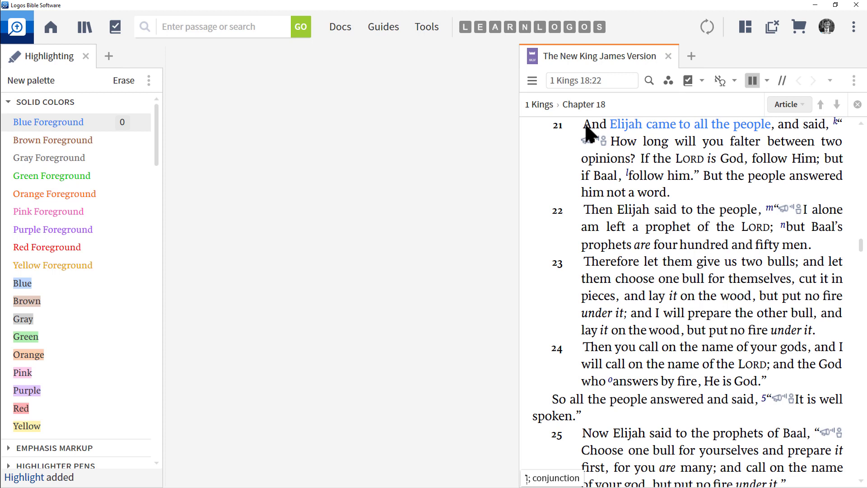
- Erase the highlighting from the opening words of verse 21 with the Erase shortcut
drag(585, 126, 794, 128)
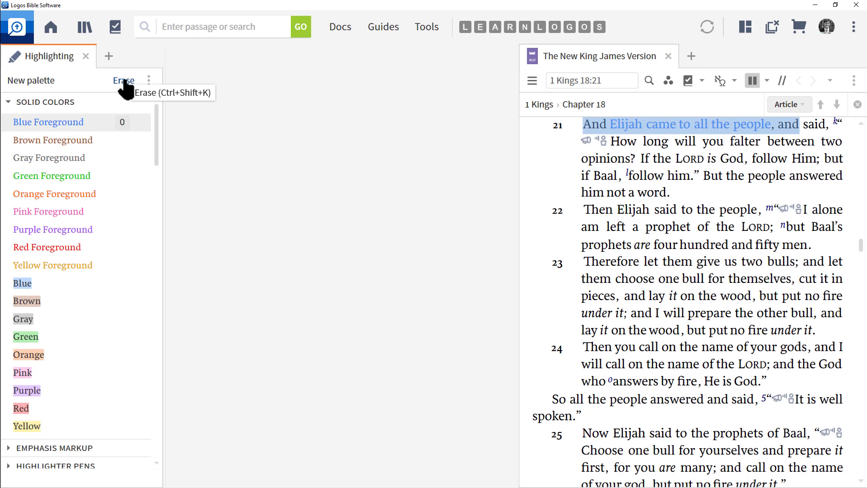
drag(585, 124, 816, 126)
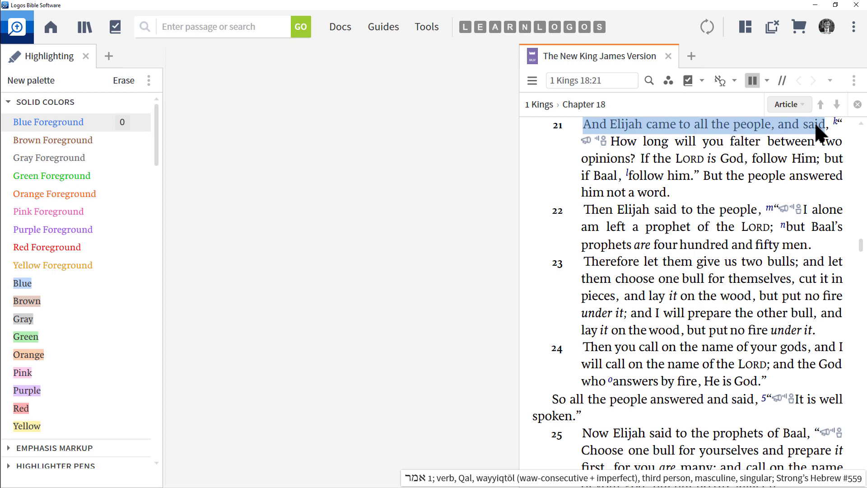
click(713, 143)
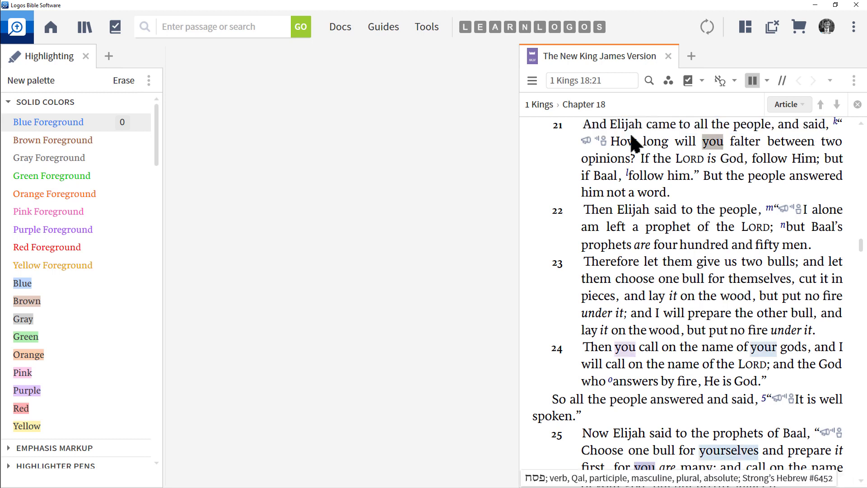
click(732, 198)
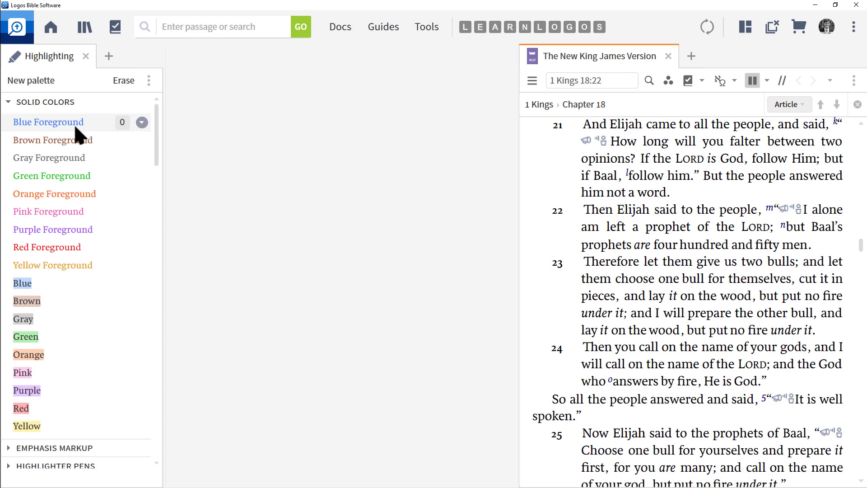
- Clear the shortcut key assigned to the Blue Foreground style
click(142, 123)
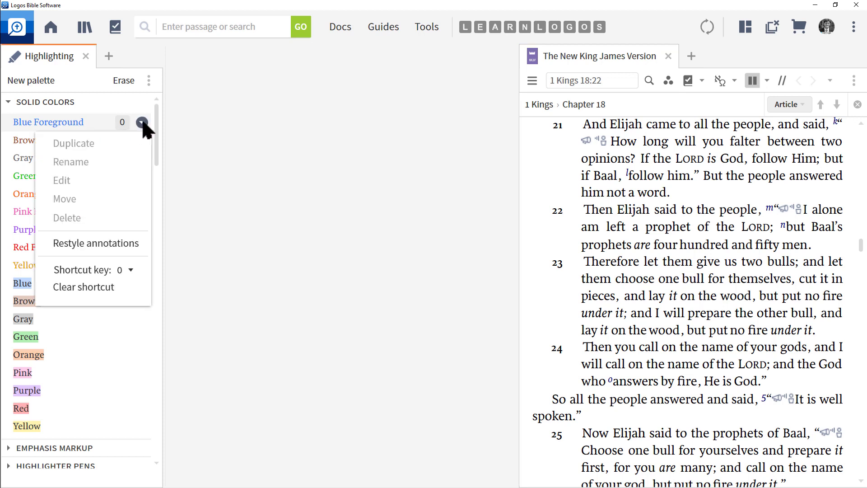
click(93, 287)
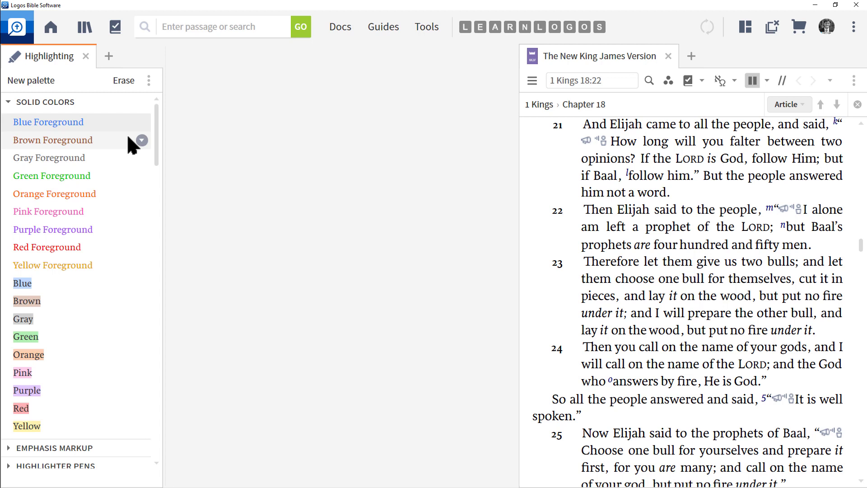
- Preview the list of highlighting palettes through the palette's Print/Export option, then close the preview
click(149, 80)
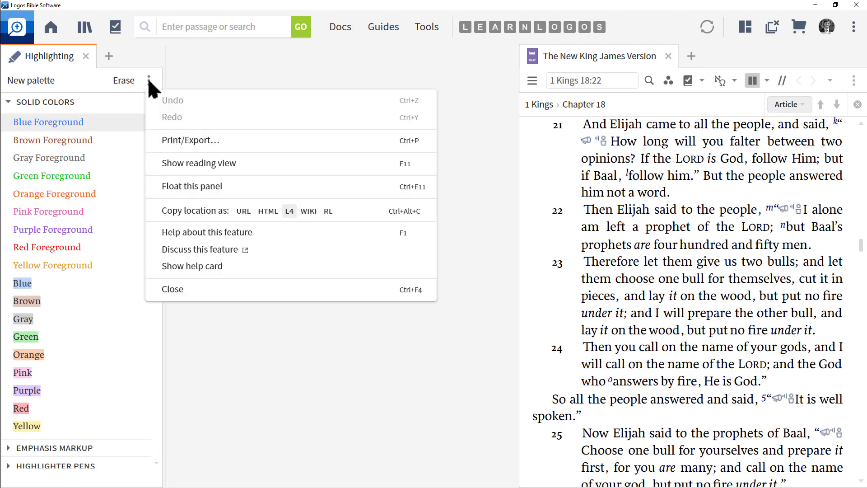
click(231, 140)
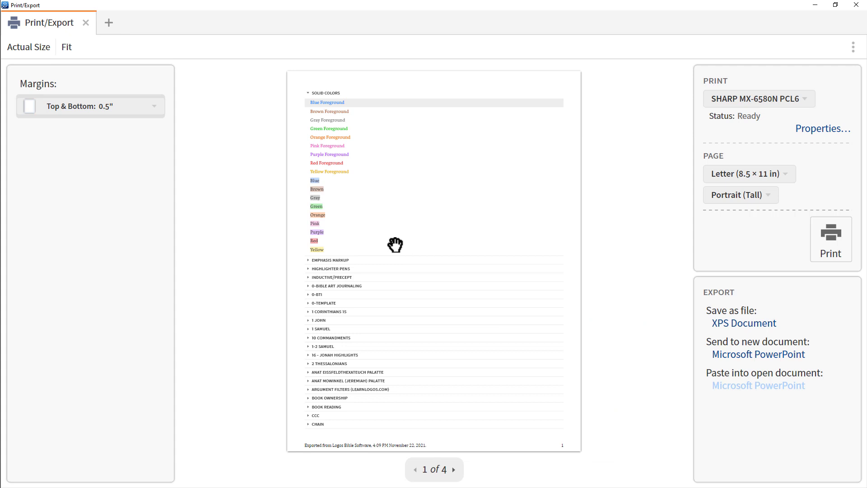
click(855, 6)
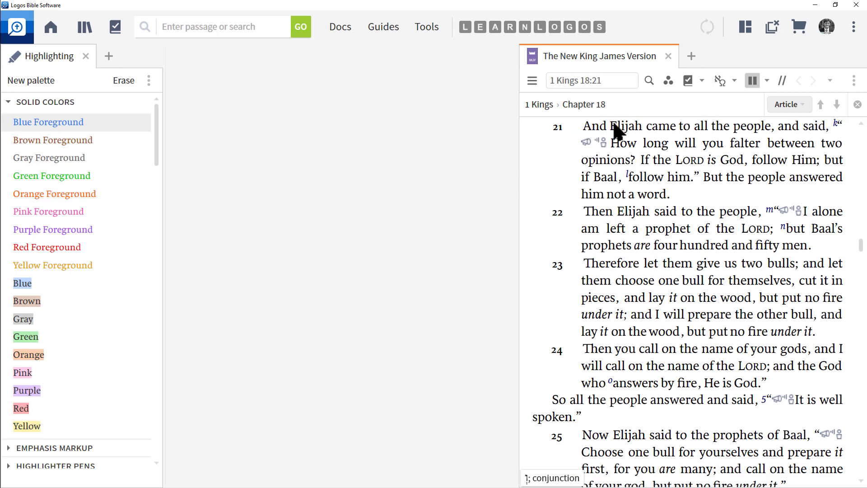
- Apply Blue Foreground to 'Elijah came to all the people' in verse 21
drag(612, 126, 745, 124)
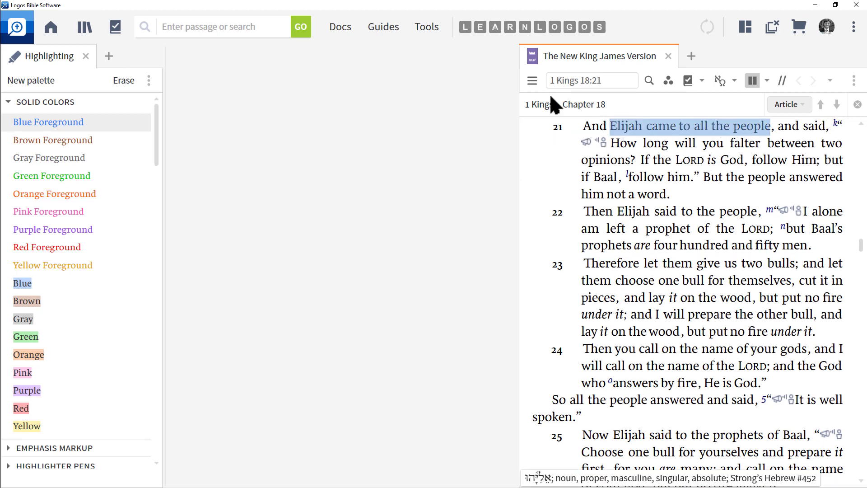
click(50, 124)
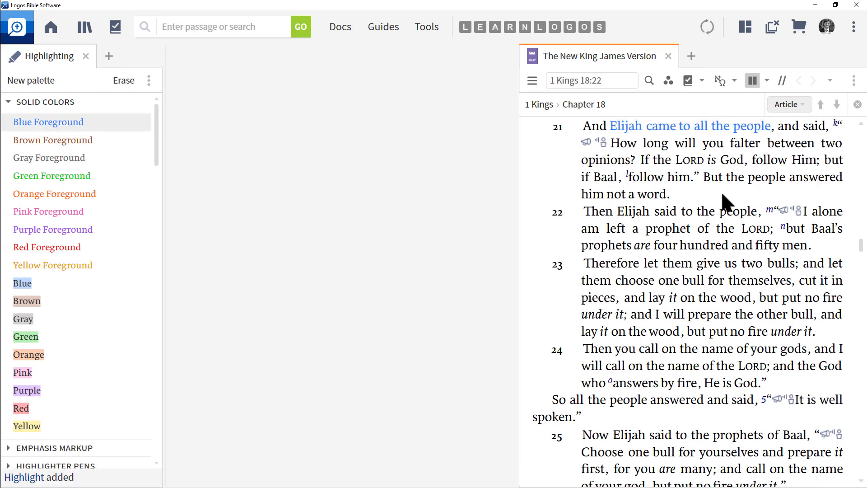
- Export the highlighted 1 Kings 18 text to a new Microsoft Word document, then close Word and the export window
click(853, 84)
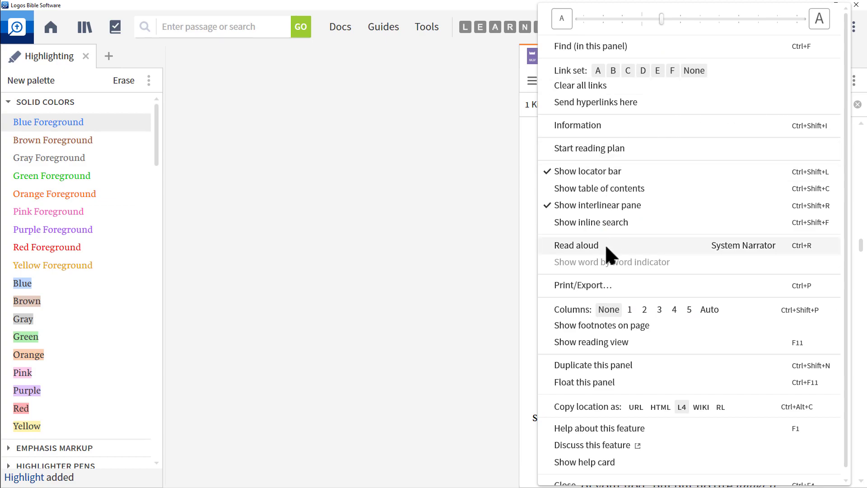
click(593, 287)
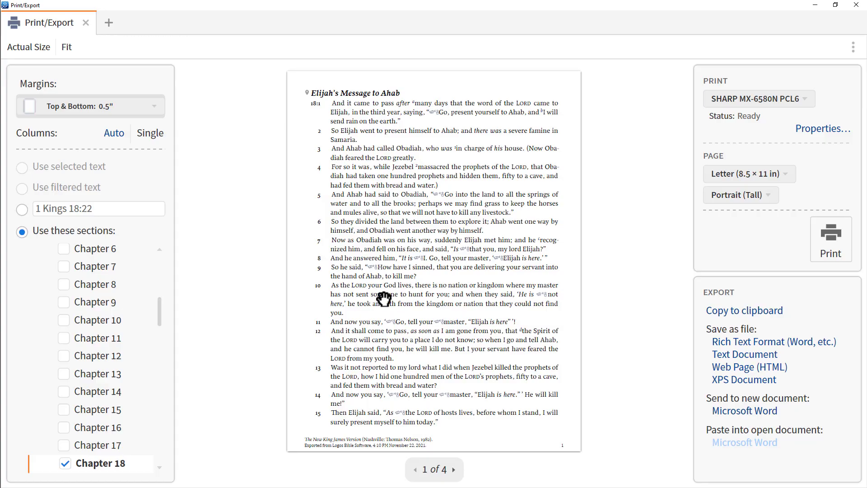
click(454, 470)
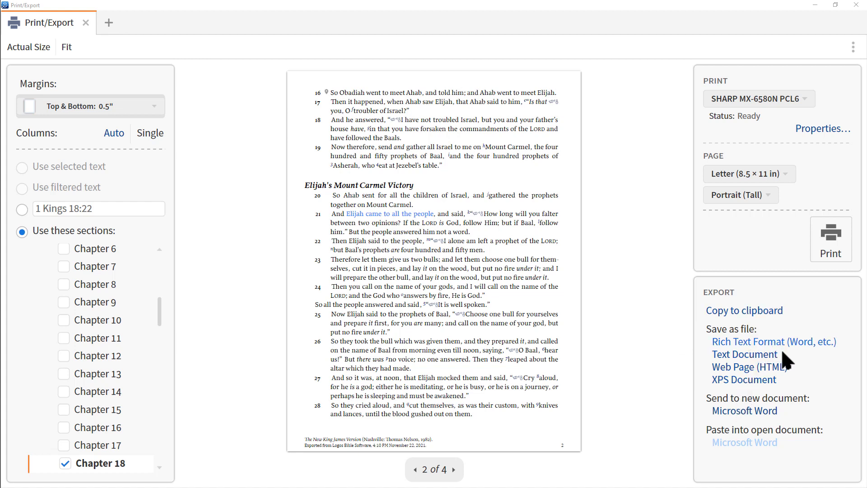
click(766, 412)
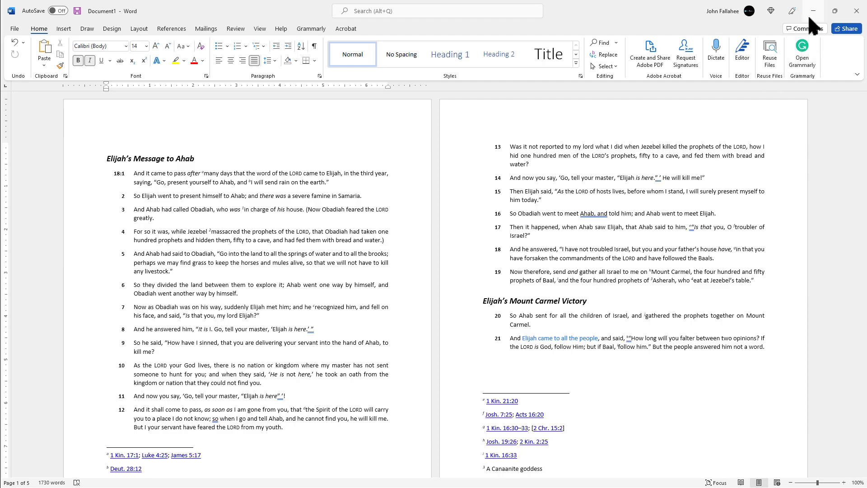
click(856, 11)
click(855, 5)
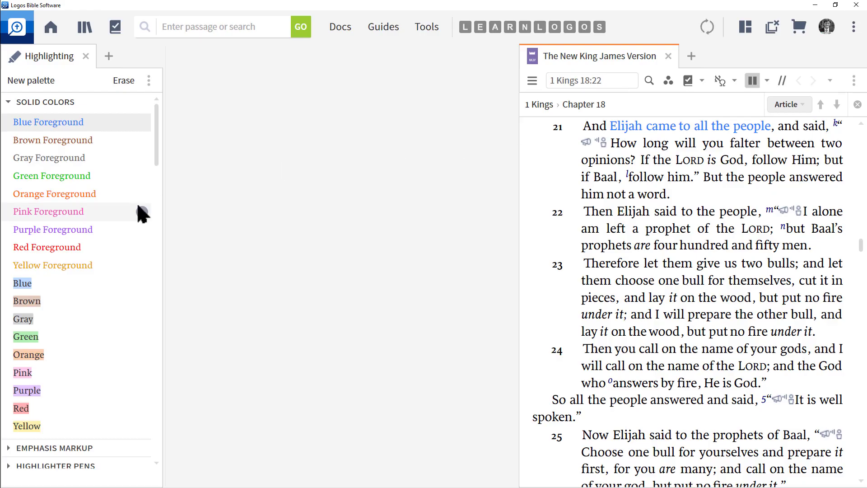
- Apply the Inductive/Precept 'God' style to 'LORD is God' in verse 21
click(10, 102)
click(9, 155)
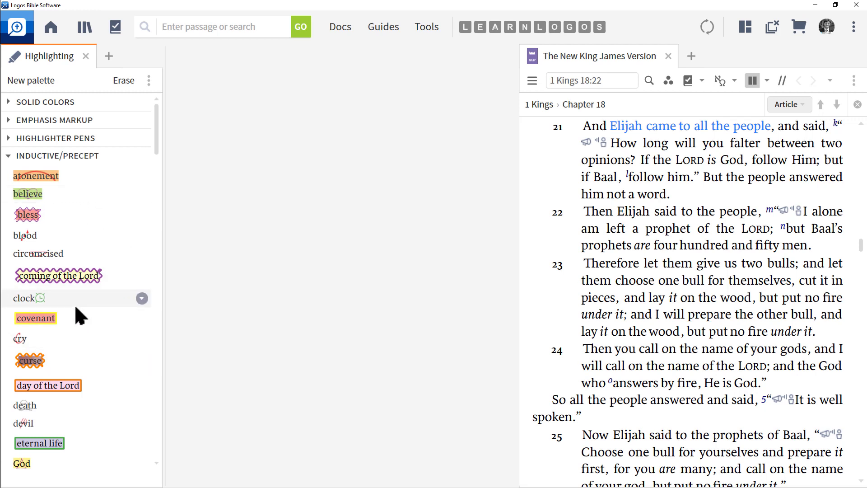
scroll(73, 384, down, 3)
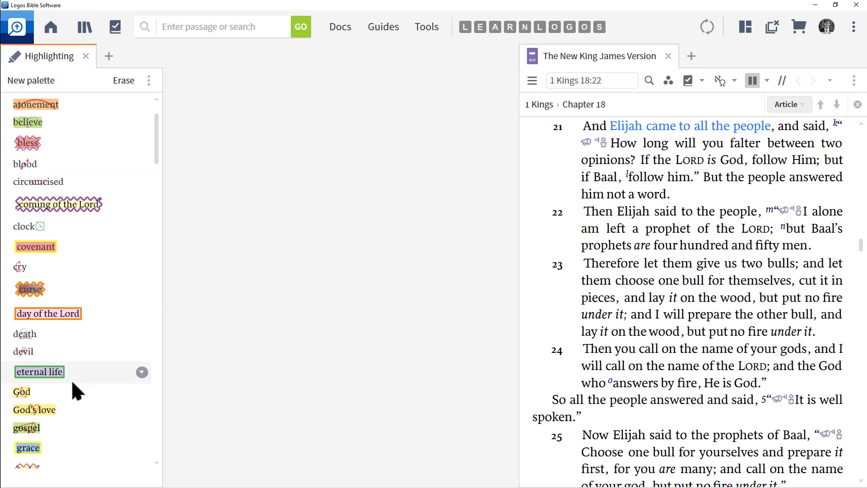
scroll(72, 383, down, 5)
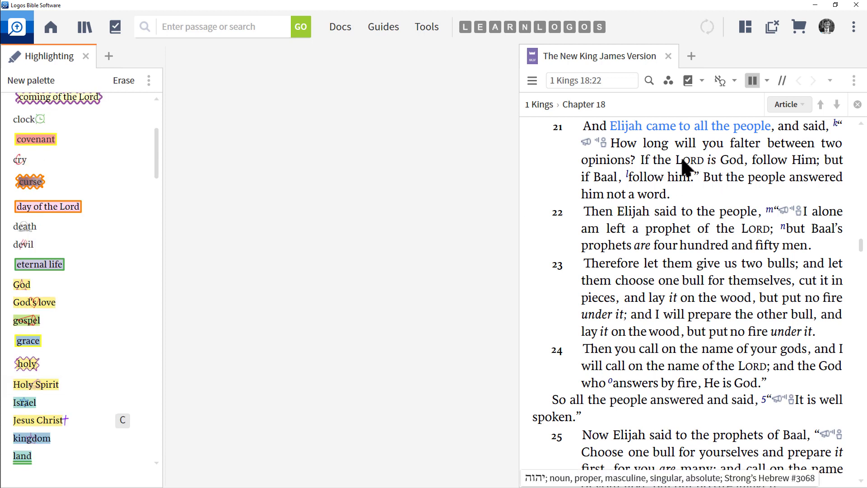
drag(677, 159, 742, 164)
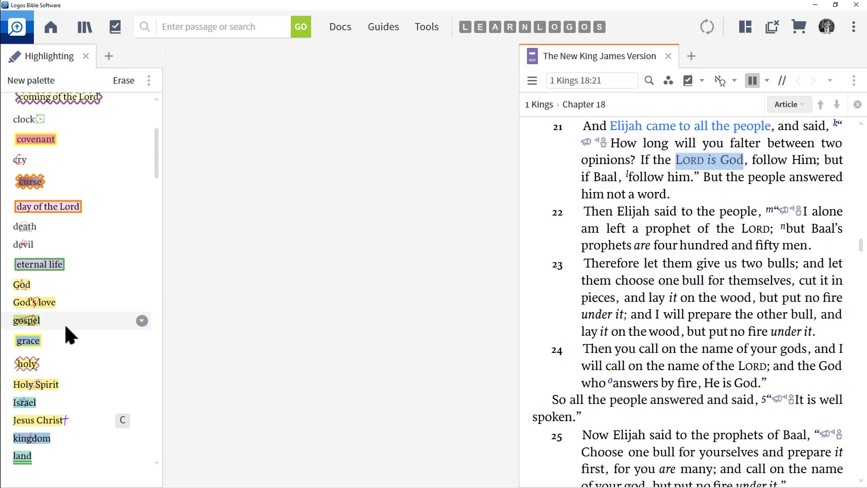
click(25, 286)
- Export the chapter with its new highlight to a new Microsoft Word document and close Word
click(853, 82)
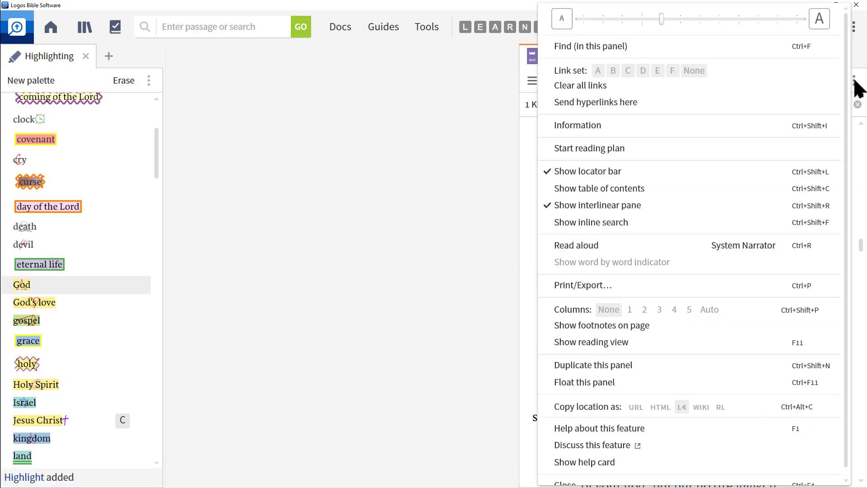
click(594, 289)
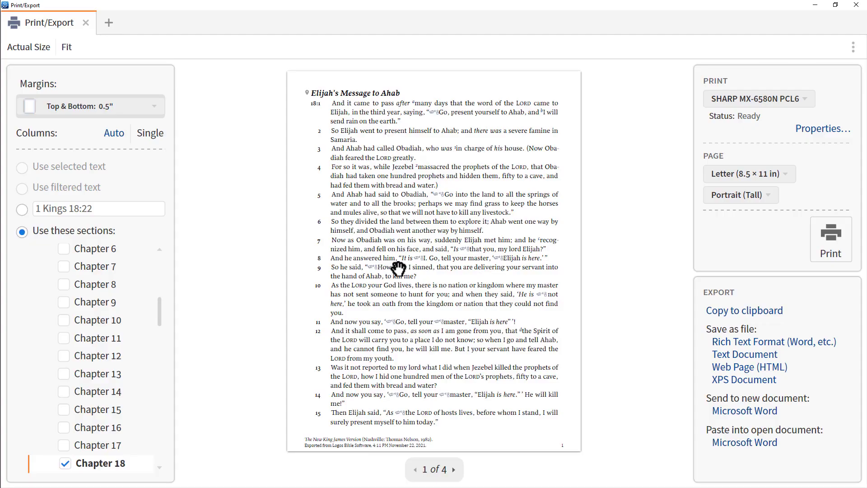
click(453, 469)
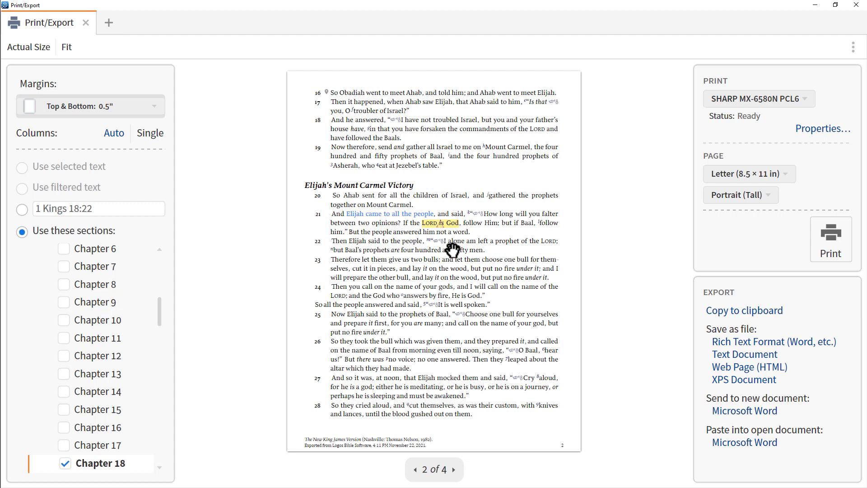
click(752, 412)
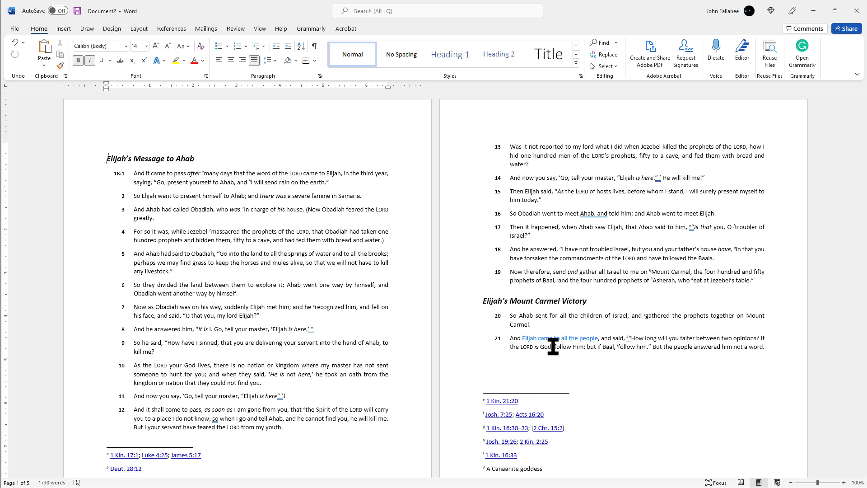
click(849, 11)
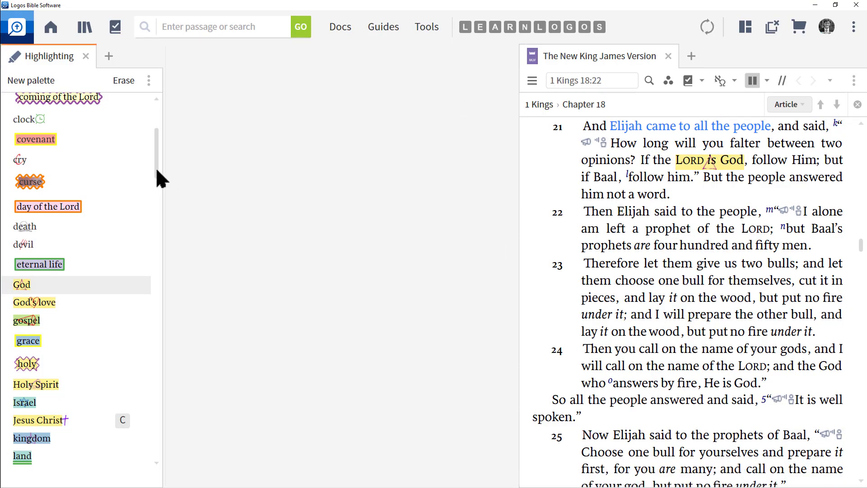
drag(154, 167, 163, 120)
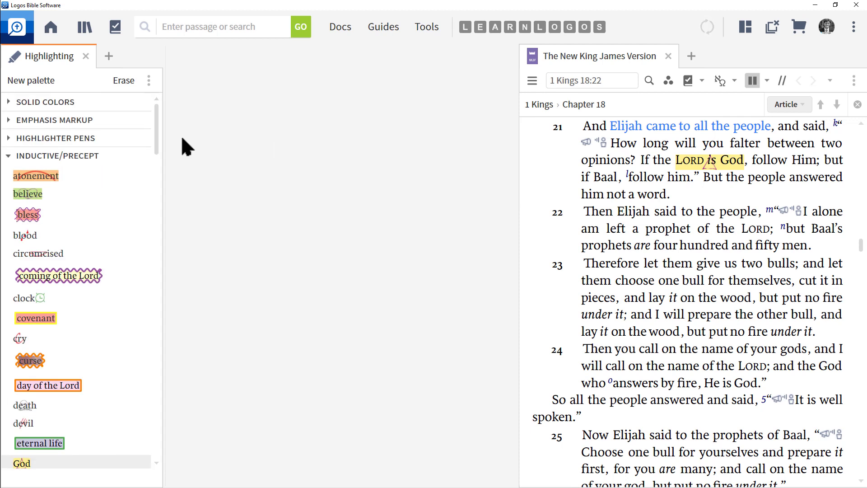
click(6, 101)
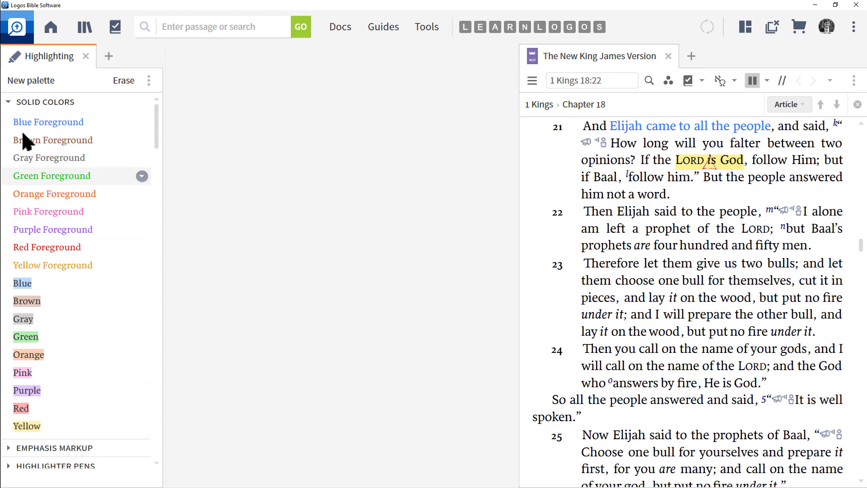
click(7, 102)
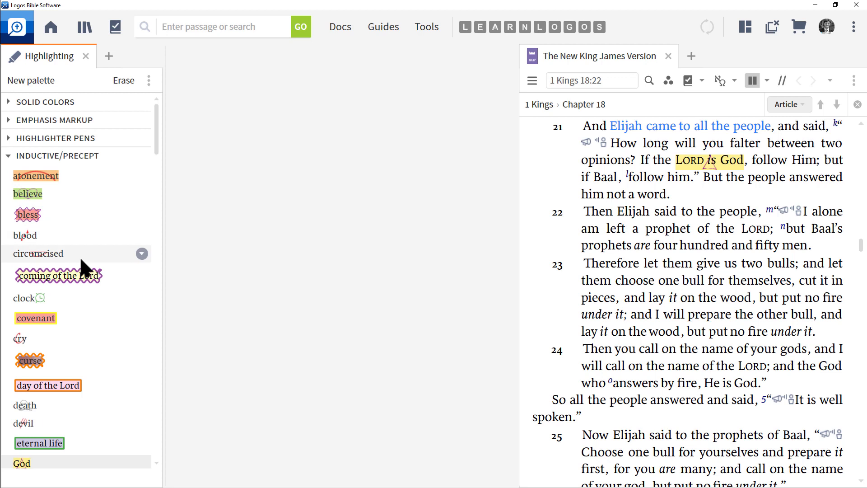
- Save the chapter as an XPS document on the Desktop, then close the export window and XPS viewer
click(853, 82)
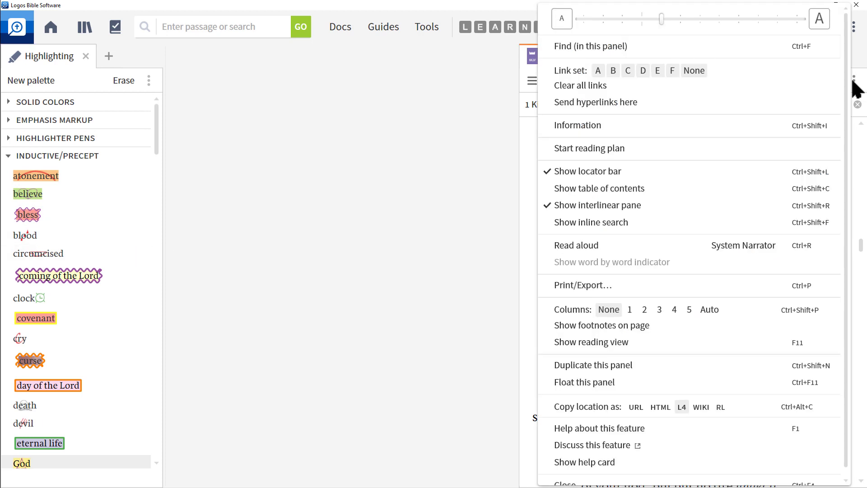
click(575, 285)
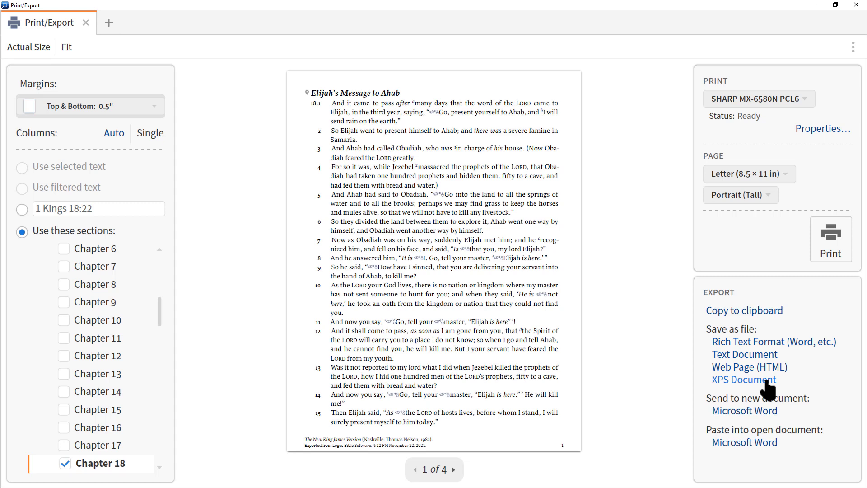
click(766, 381)
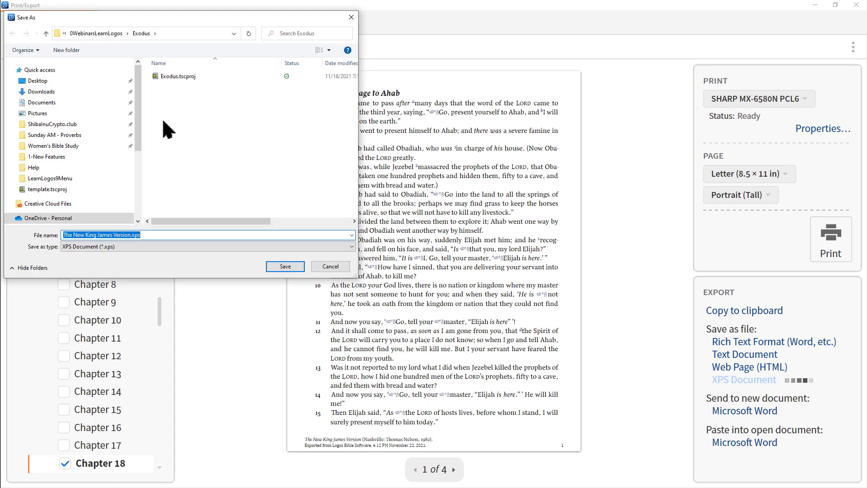
click(38, 82)
click(289, 267)
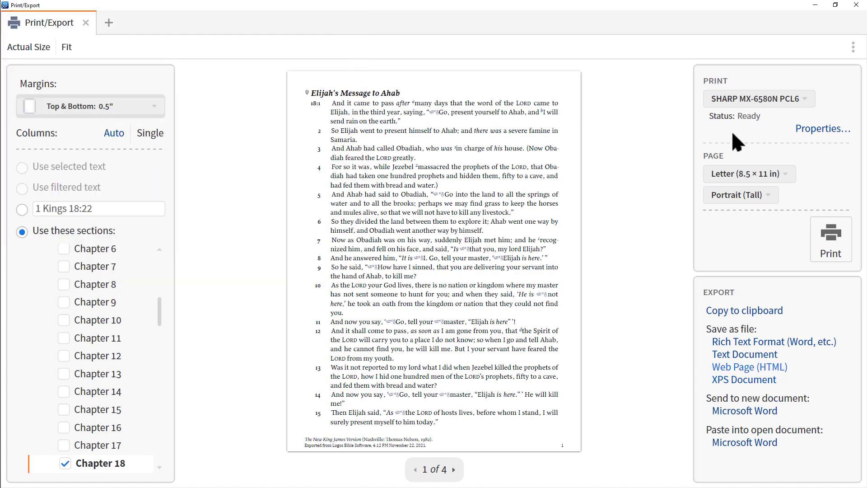
click(856, 6)
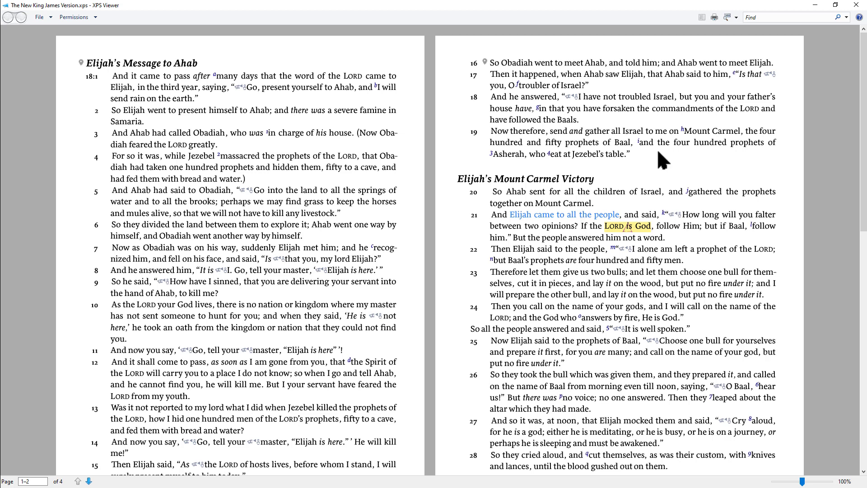
click(855, 8)
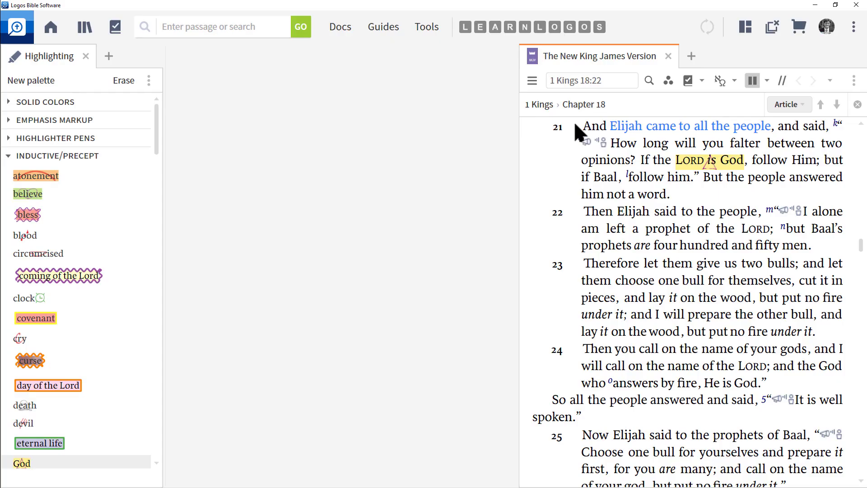
- Erase all highlighting from verse 21
drag(573, 121, 731, 198)
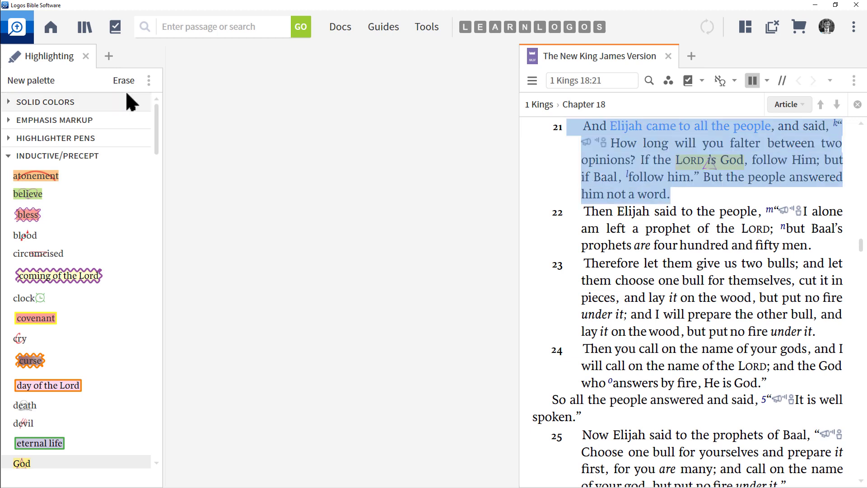
click(123, 81)
click(711, 194)
- Create a new highlighting palette named 'My First Palette'
click(50, 156)
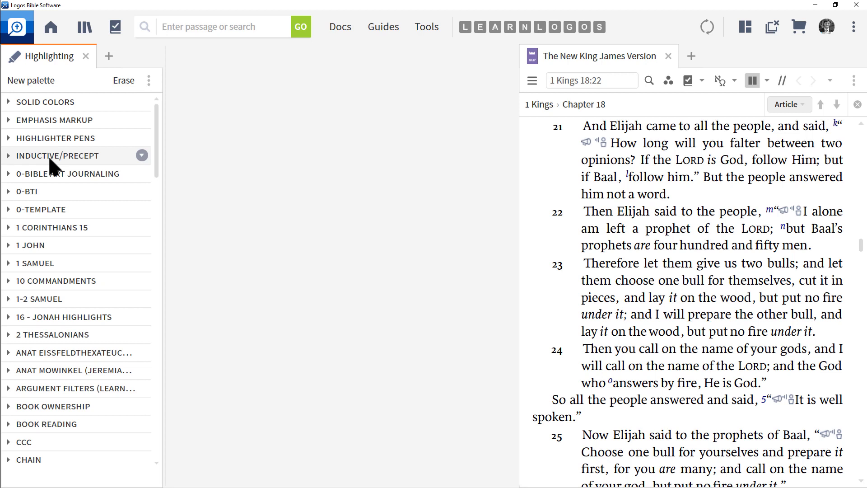
click(36, 81)
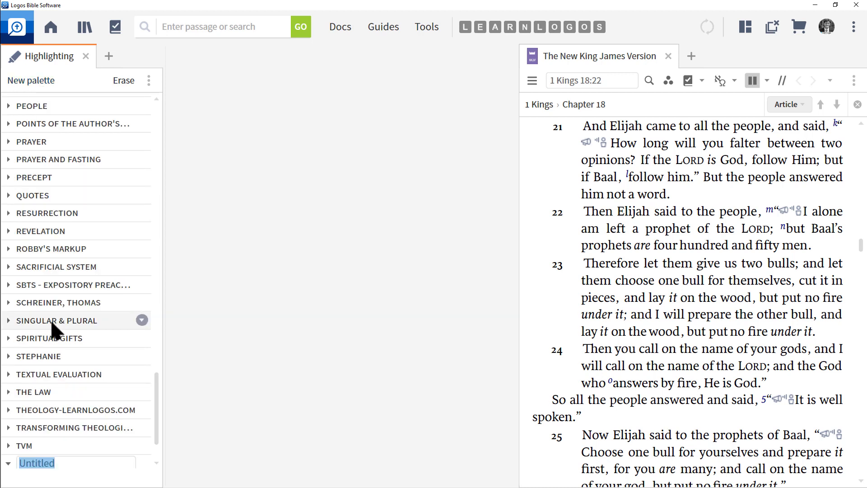
scroll(50, 319, down, 2)
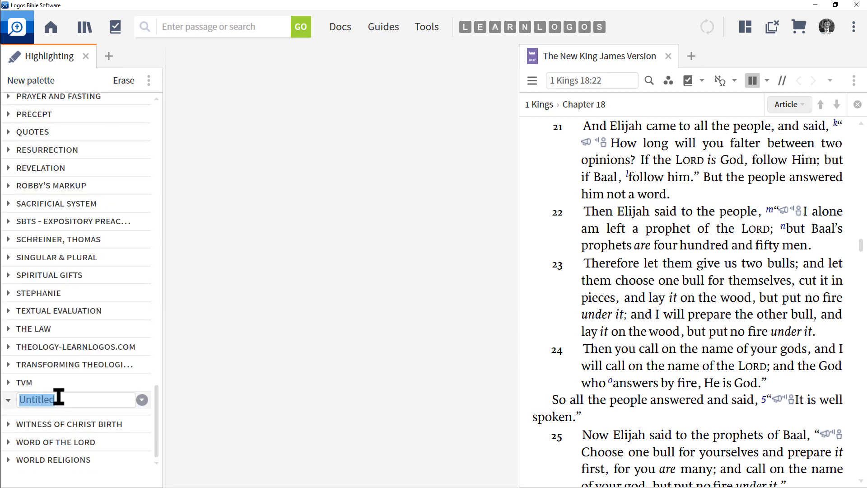
text(My F)
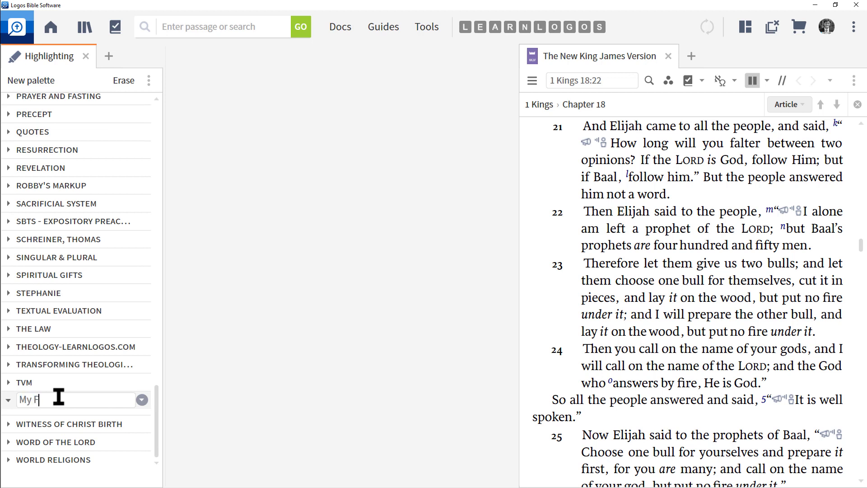
text(irst Palette)
key(Return)
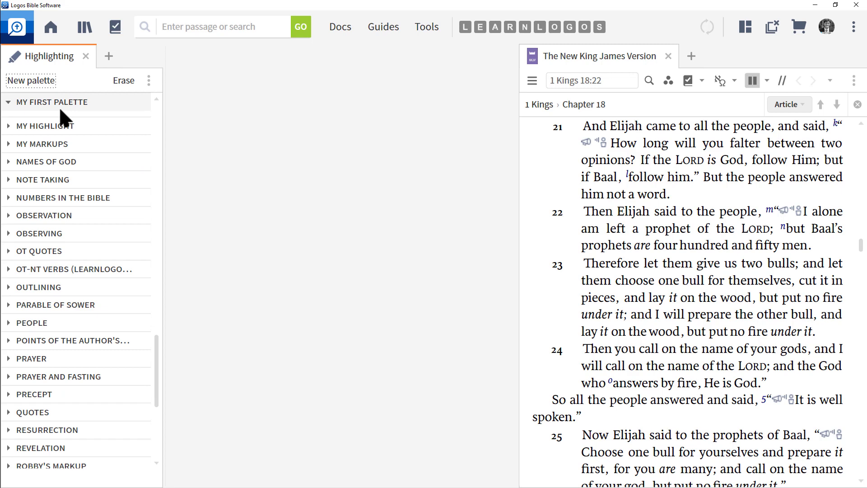
drag(156, 381, 159, 351)
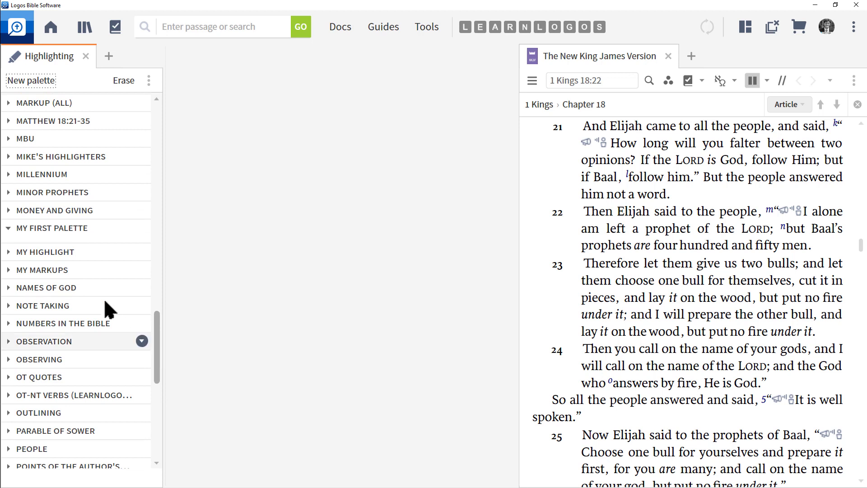
- Open the options menu of My First Palette to examine its notebook setting, then dismiss it
mouse_move(67, 231)
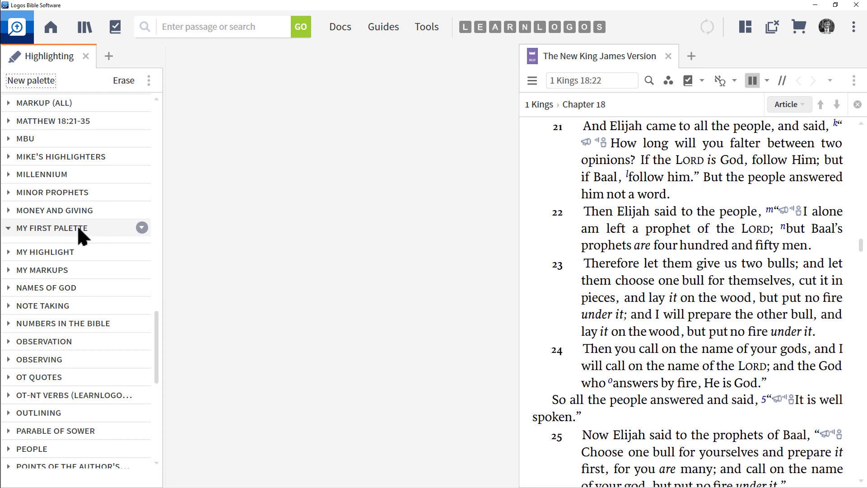
click(142, 227)
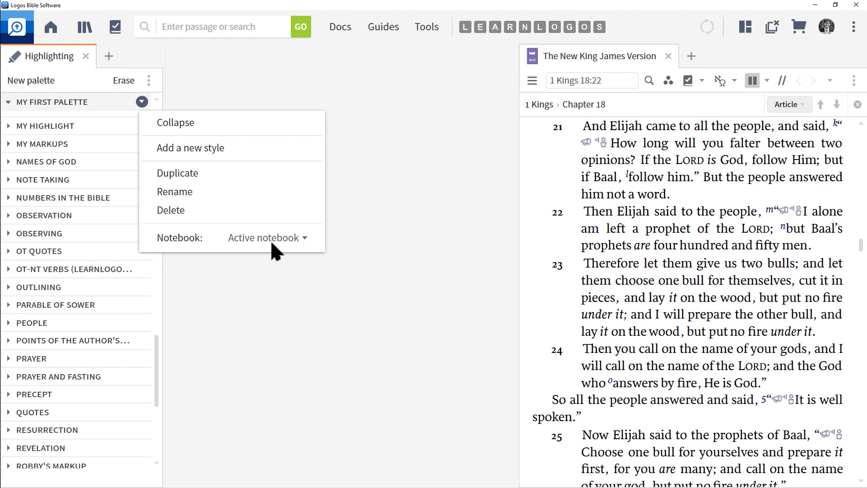
click(365, 227)
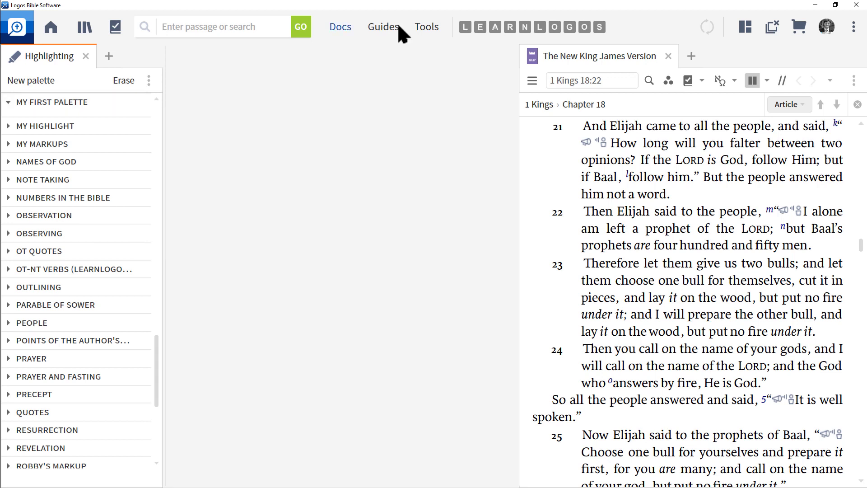
- Open the Notes tool, create a new notebook named 'My First Palette', and close the Notes panel
click(429, 27)
text(notes)
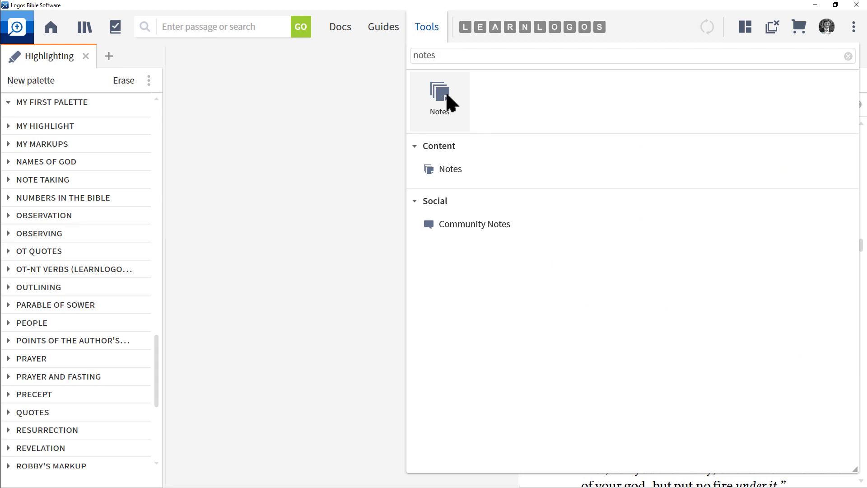
click(446, 95)
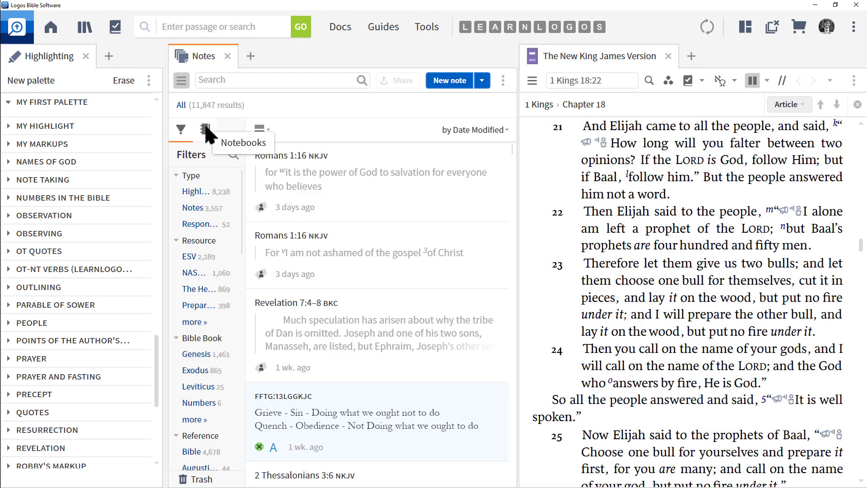
click(207, 131)
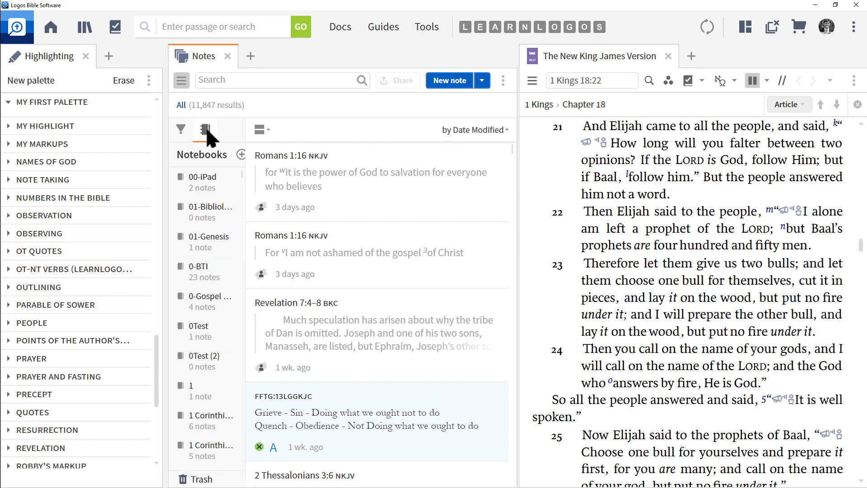
click(241, 154)
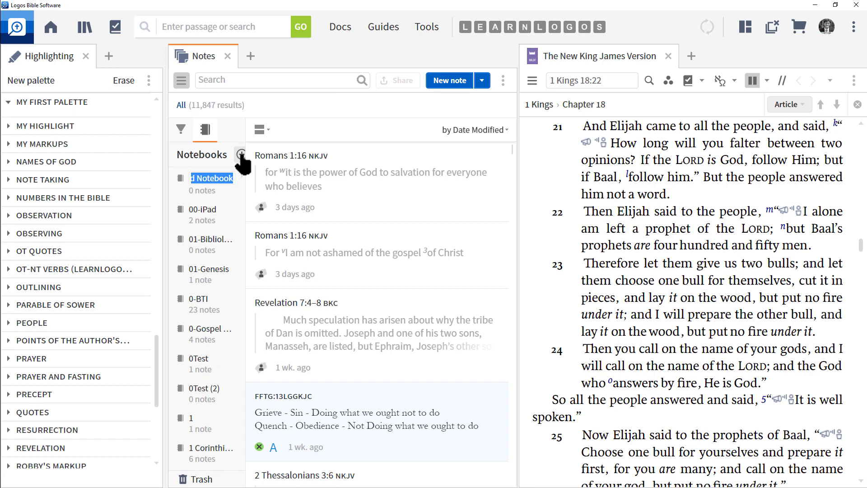
text(My F)
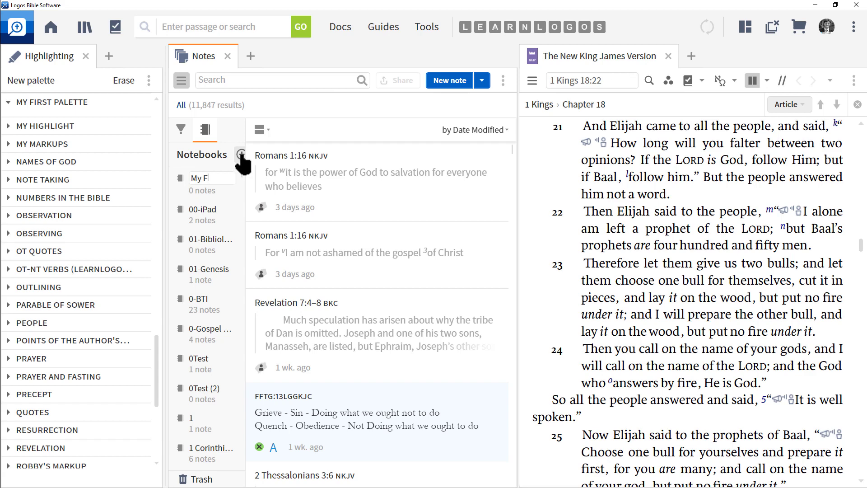
text(irst Palette)
key(Return)
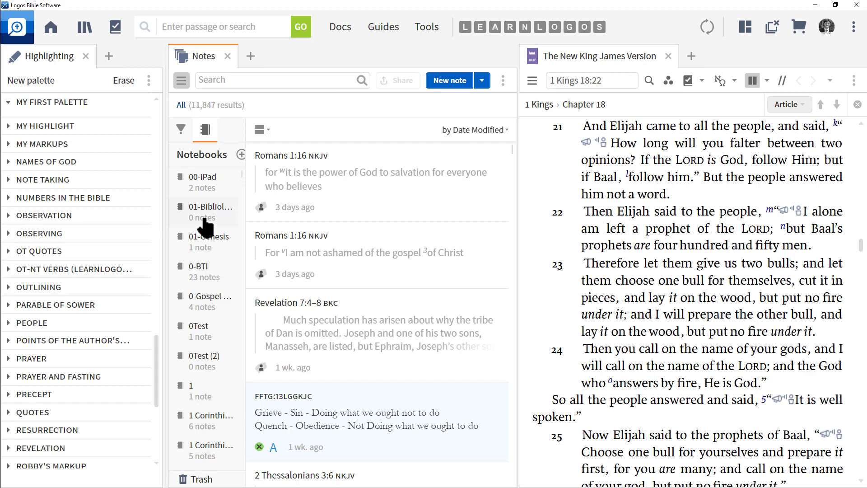
click(227, 55)
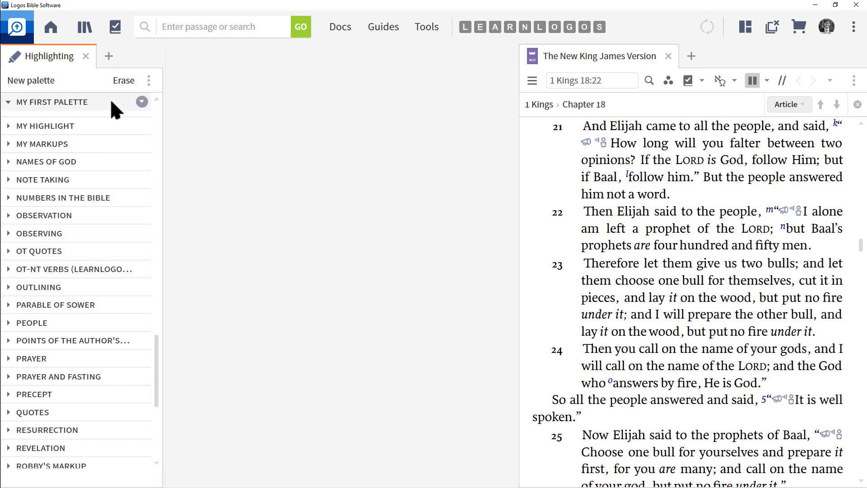
- Assign the 'My First Palette' notebook to the My First Palette highlighting palette
click(141, 102)
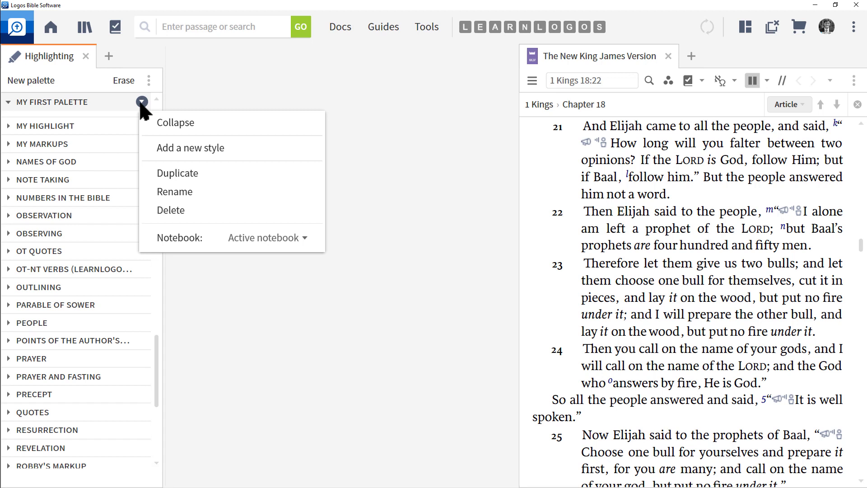
click(278, 238)
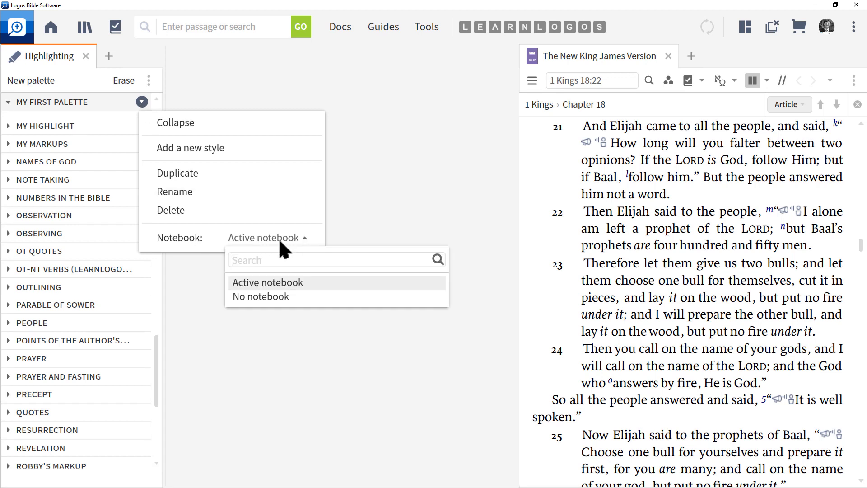
text(my first p)
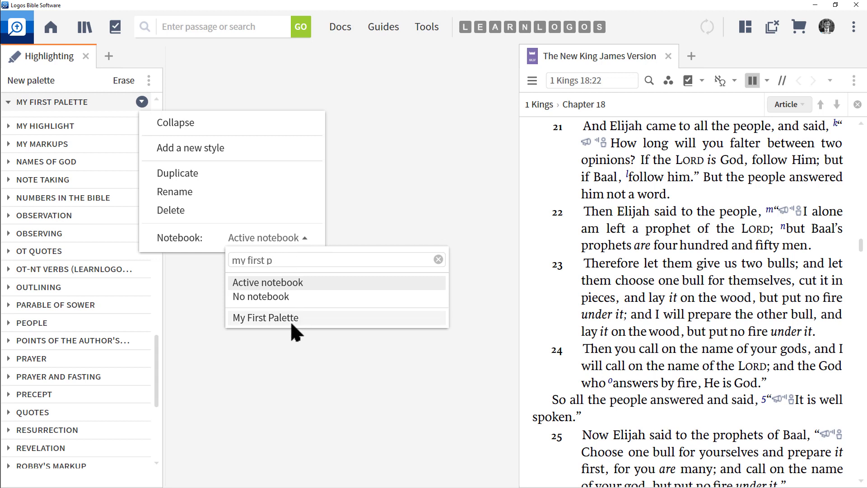
click(277, 319)
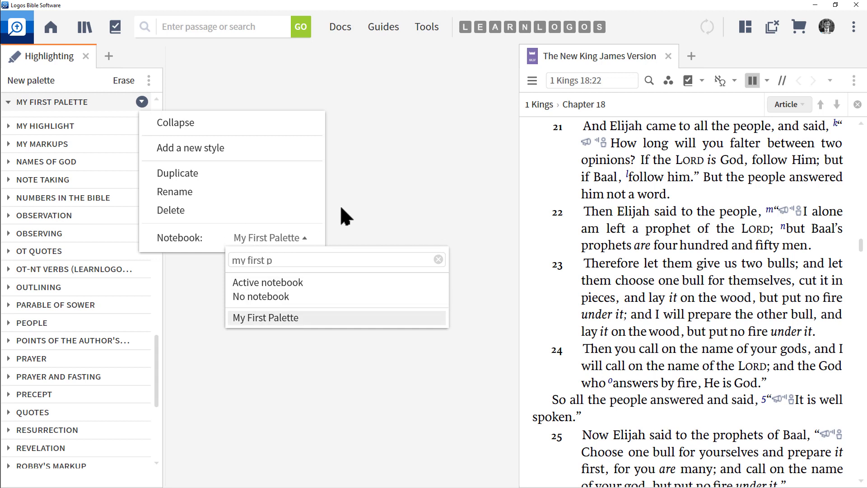
click(388, 193)
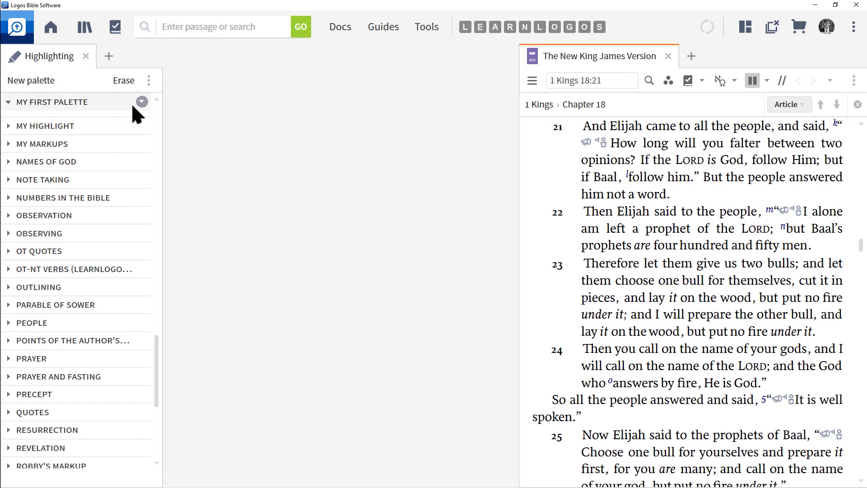
- Add a new style to My First Palette and name it 'Yellow Highlight'
click(141, 102)
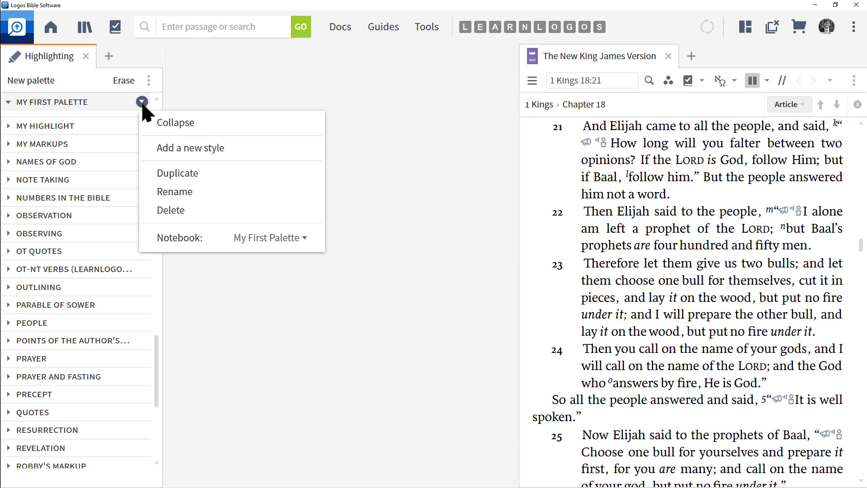
click(193, 149)
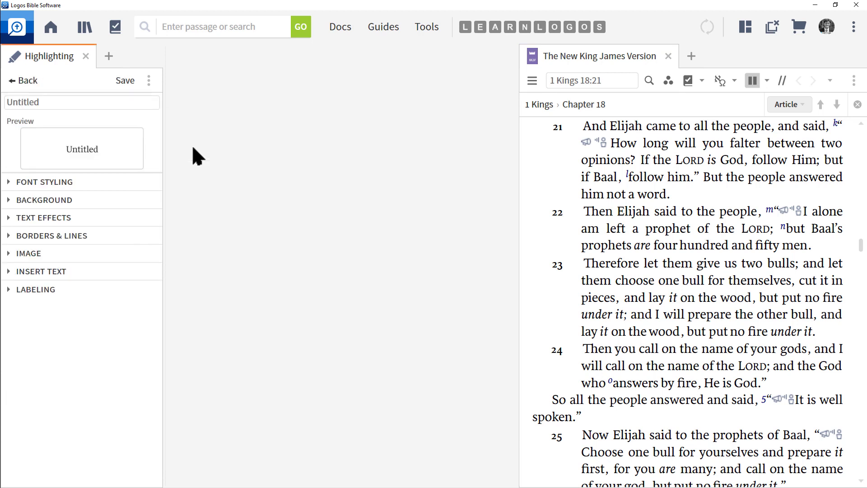
double_click(55, 106)
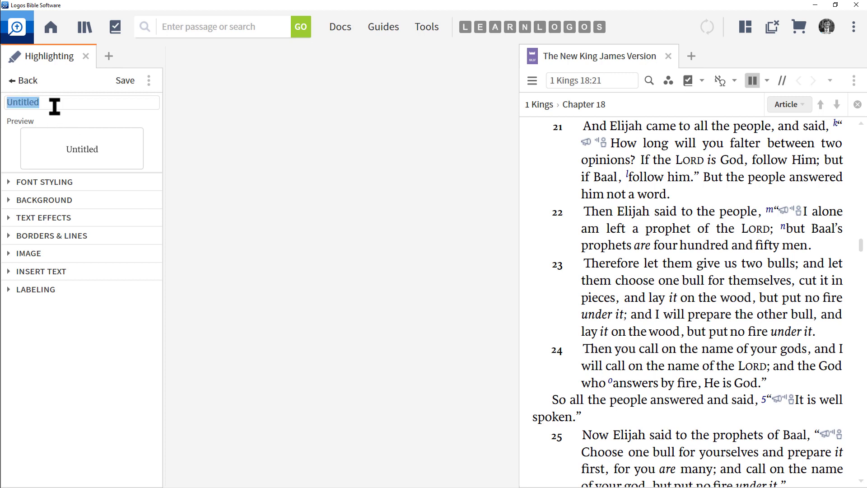
text(Yello Highlight)
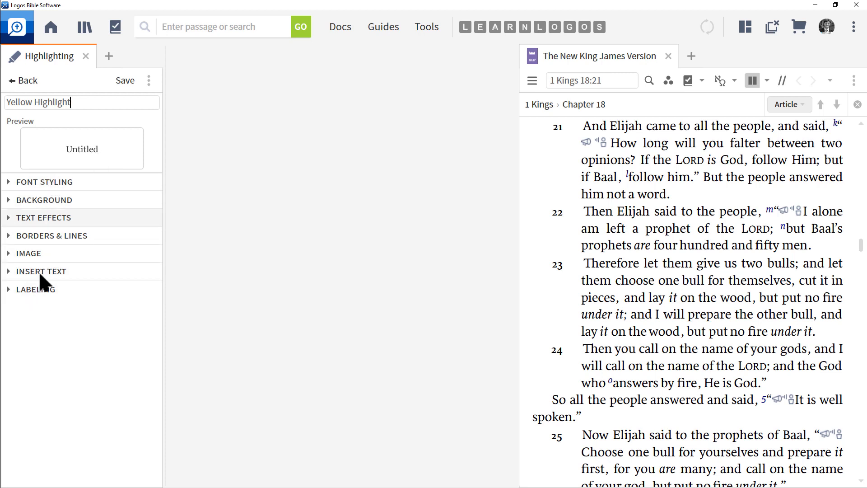
- Expand the style's font styling, widen the panel, browse font and colour choices, and make the text bold
click(9, 182)
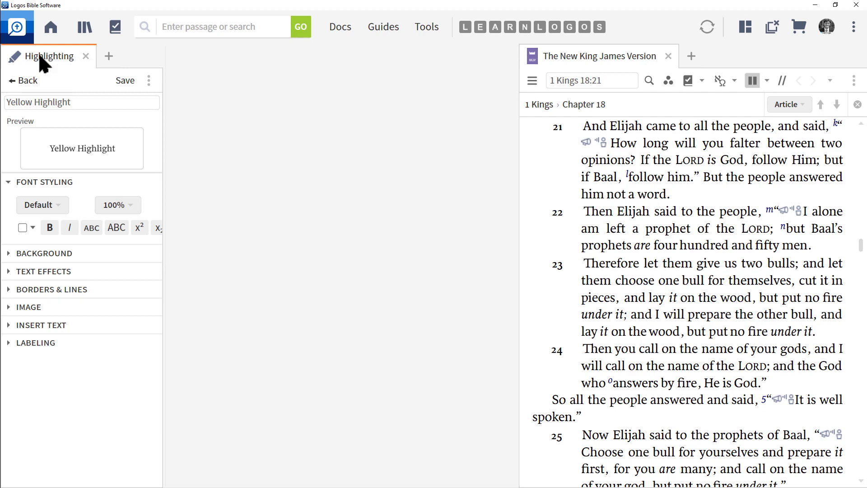
drag(39, 56, 141, 126)
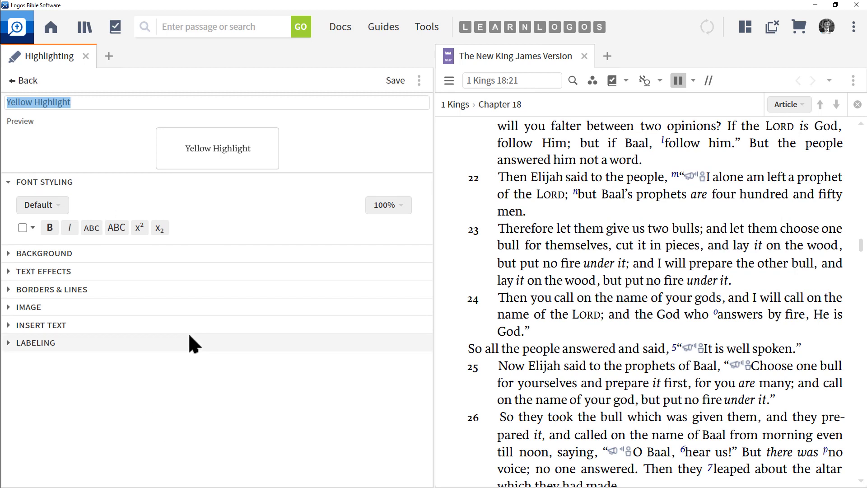
click(55, 205)
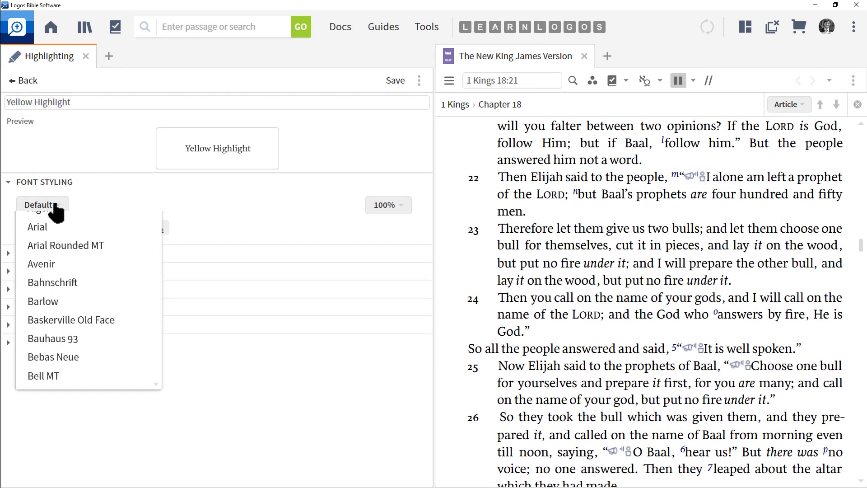
click(56, 207)
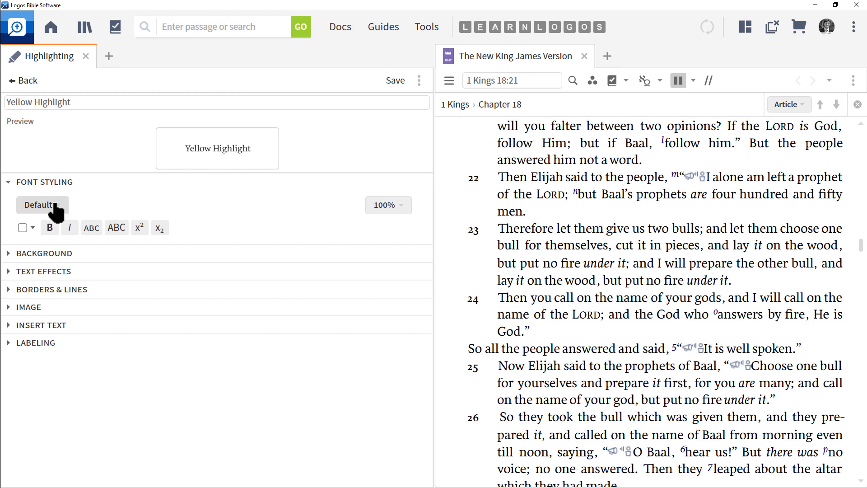
click(32, 228)
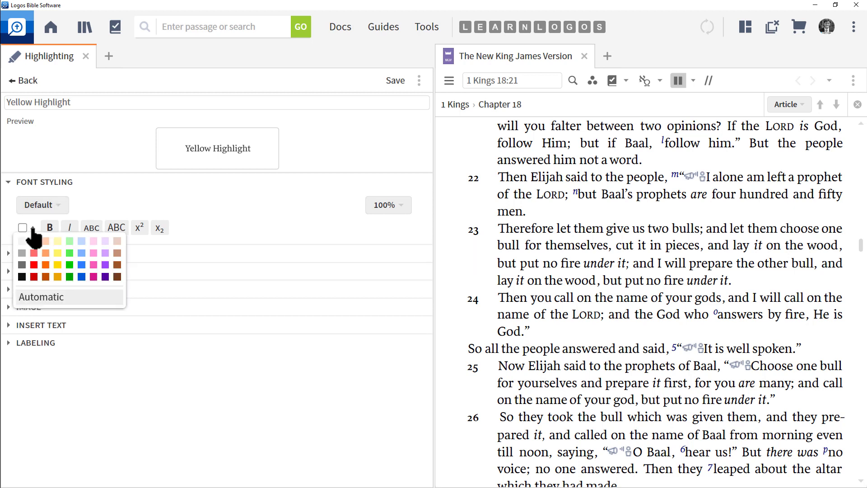
click(33, 229)
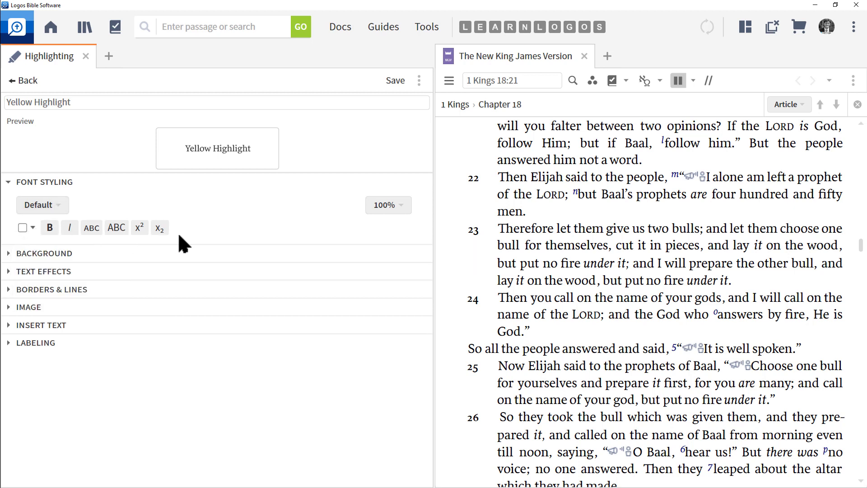
click(49, 227)
- Try the style's text size at 200% and 20%, returning it to 100%
click(389, 205)
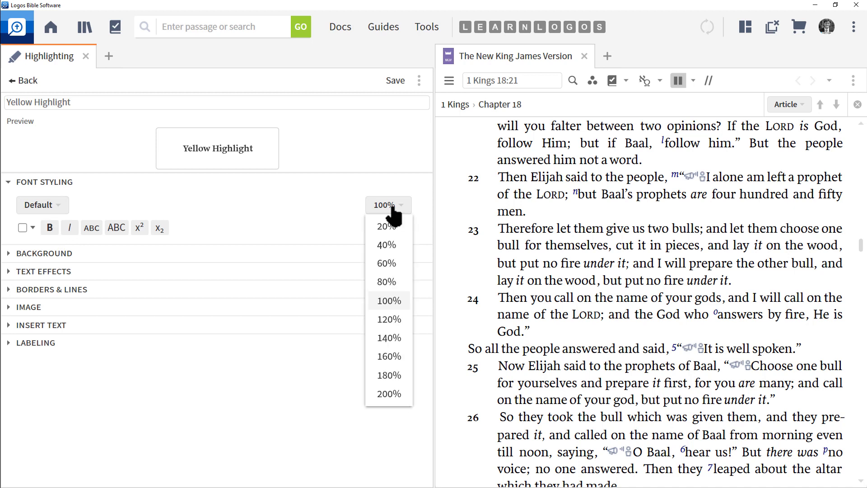
click(387, 393)
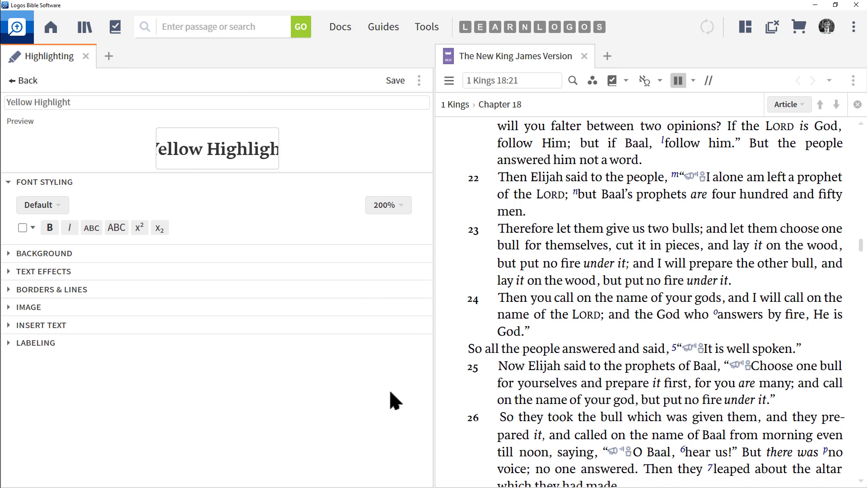
click(392, 207)
click(391, 228)
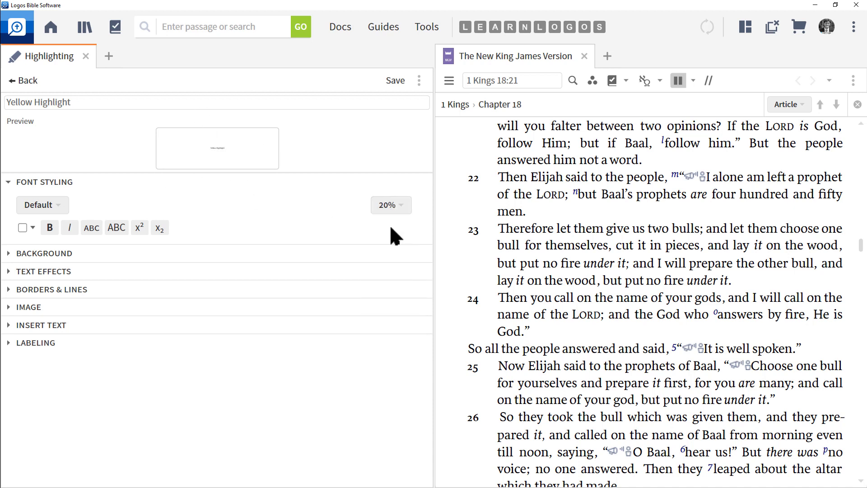
click(390, 207)
click(394, 300)
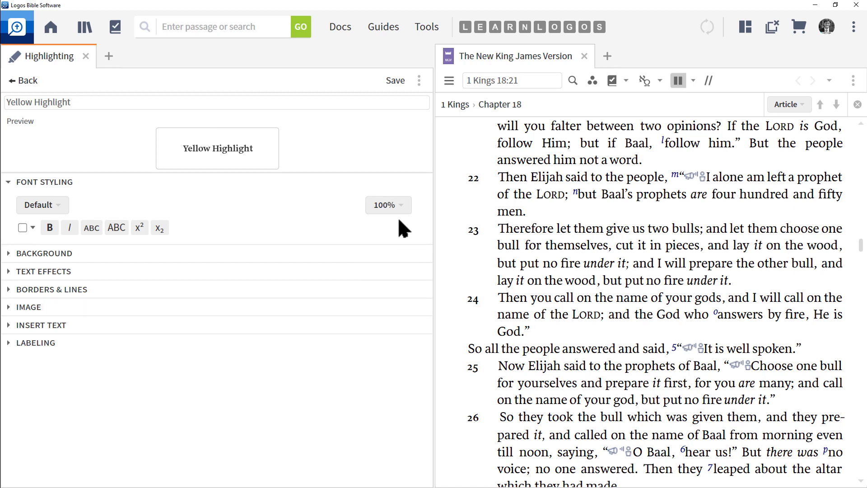
- Set the style's background to a yellow natural highlighter
click(8, 253)
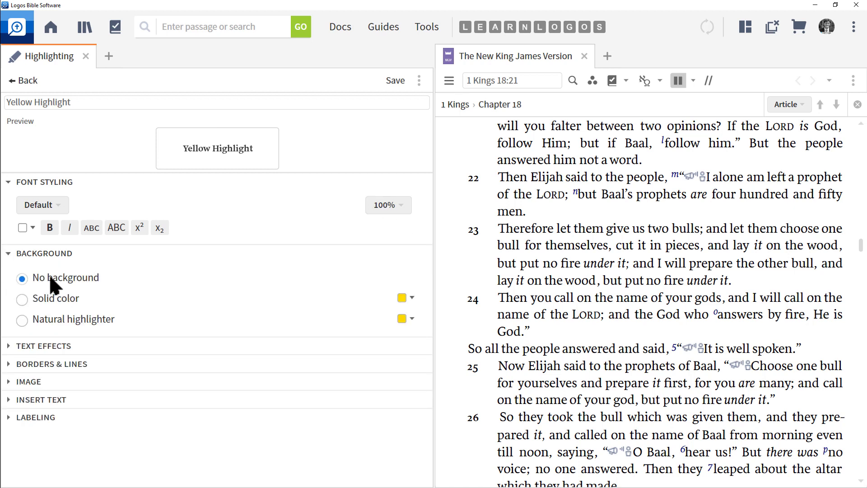
click(21, 299)
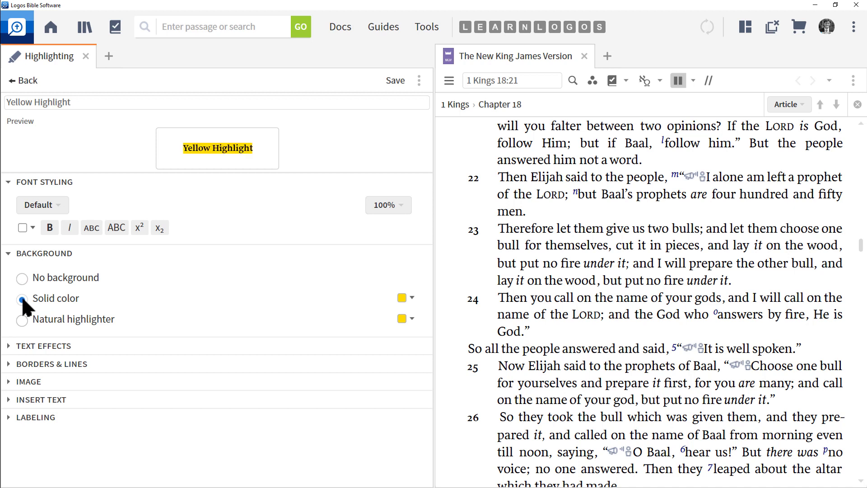
click(22, 320)
click(411, 320)
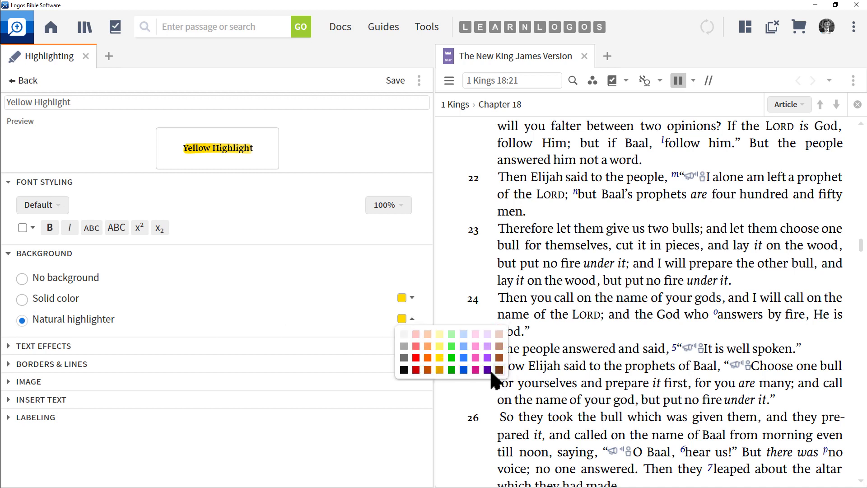
click(343, 301)
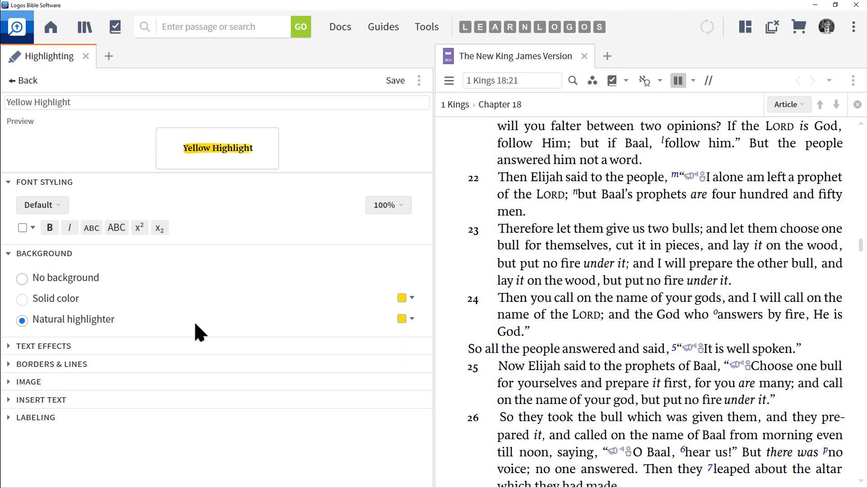
- Open the style's text effects, try Glow and Shadow, and set the text effect to Outline
click(39, 346)
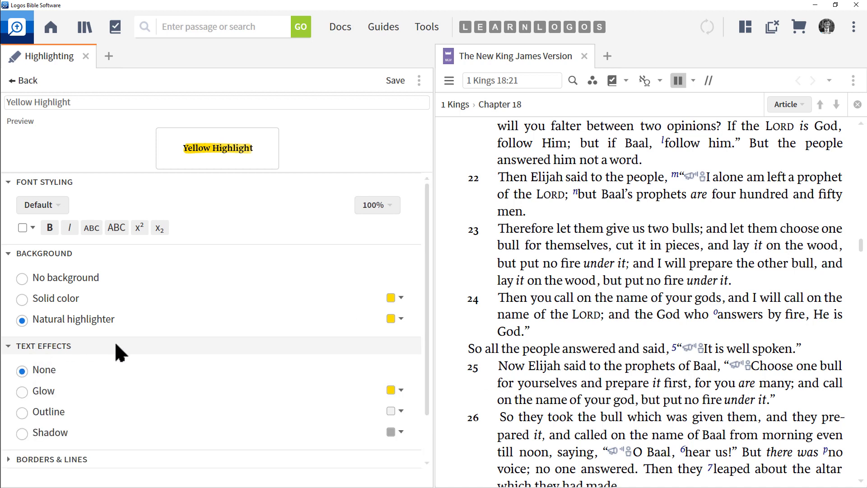
scroll(115, 343, down, 1)
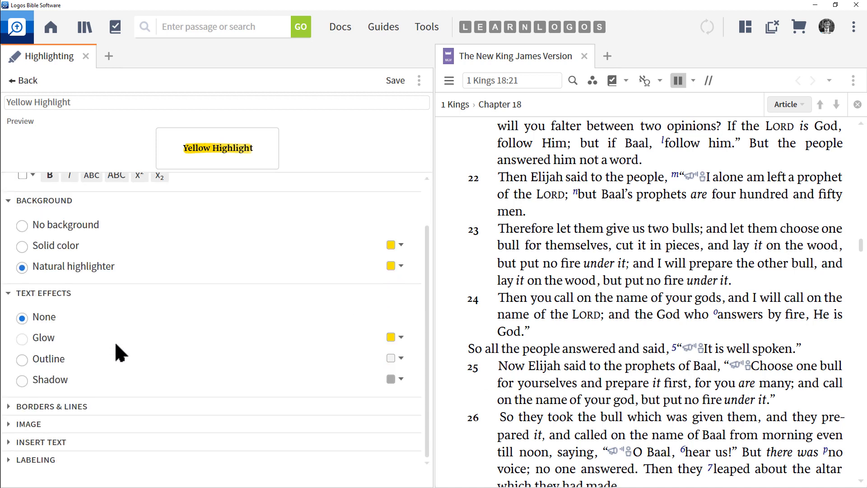
click(22, 338)
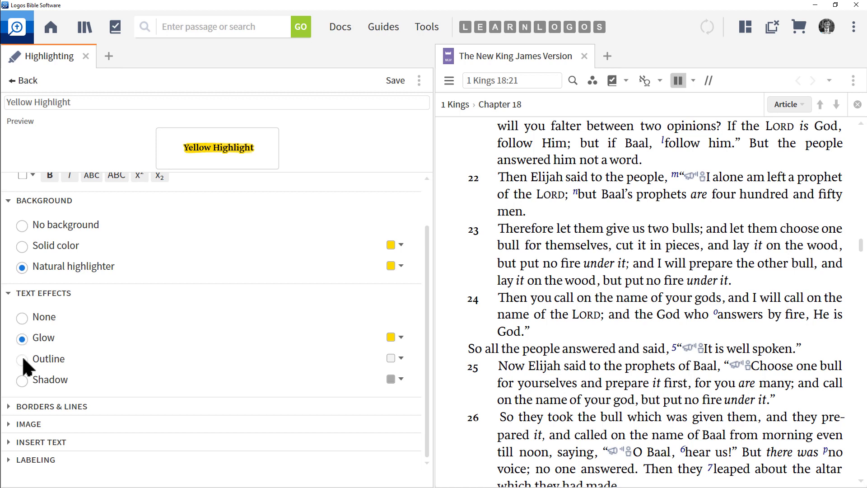
click(22, 358)
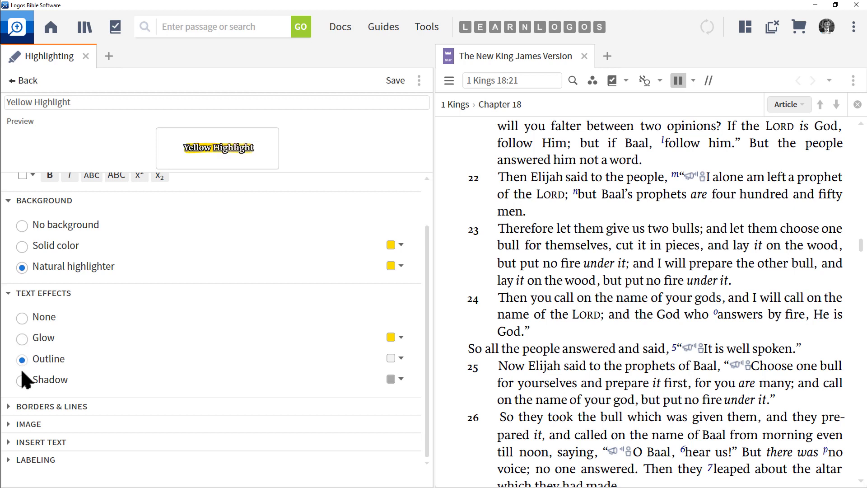
click(22, 380)
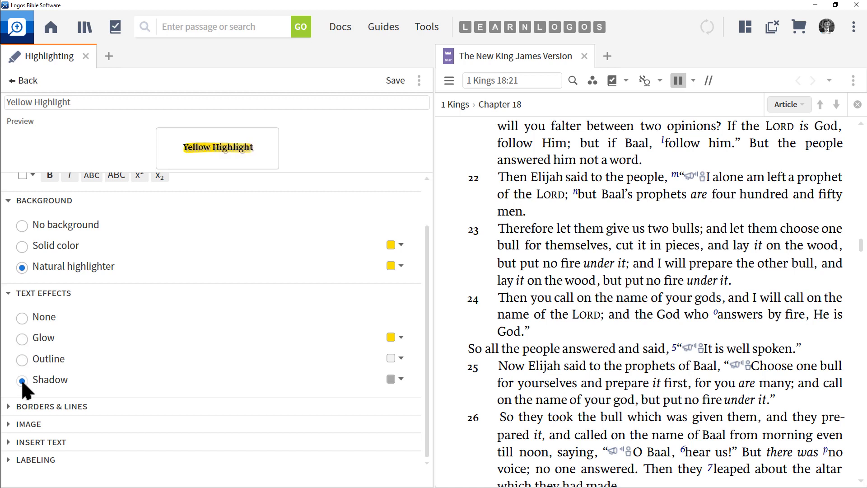
click(24, 357)
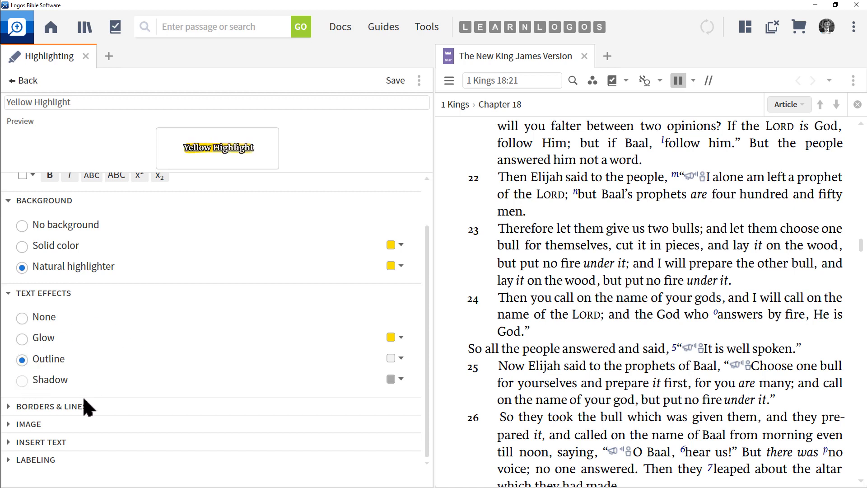
- Open the borders and lines settings and set the border style to Rippled with the thinnest line weight
click(53, 405)
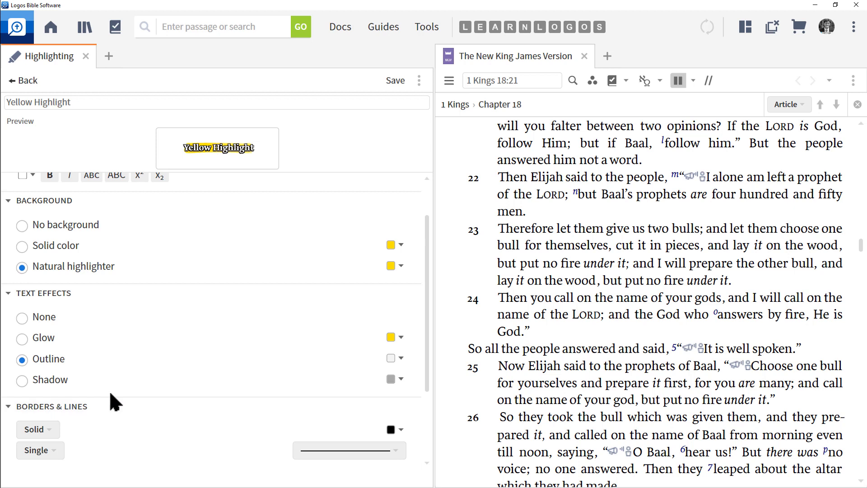
scroll(109, 390, down, 3)
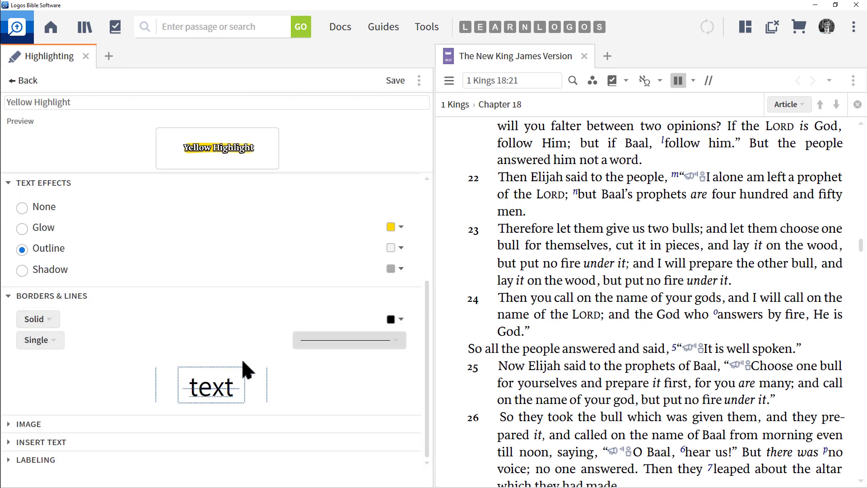
click(51, 326)
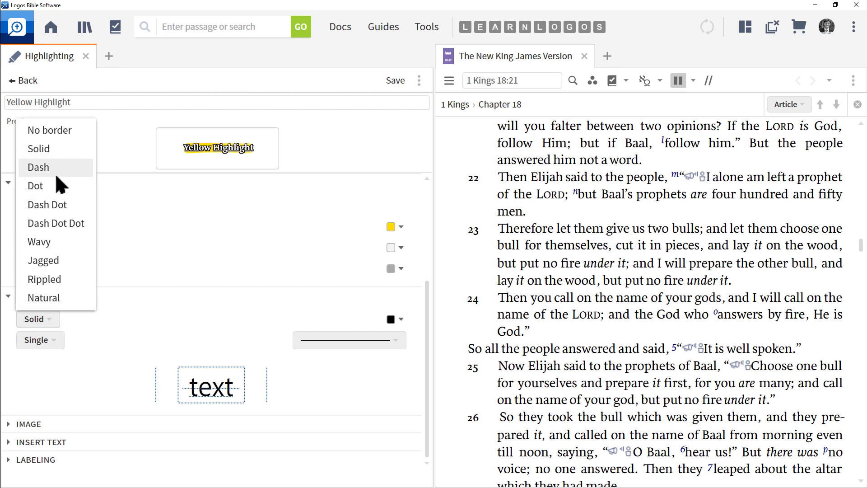
click(59, 280)
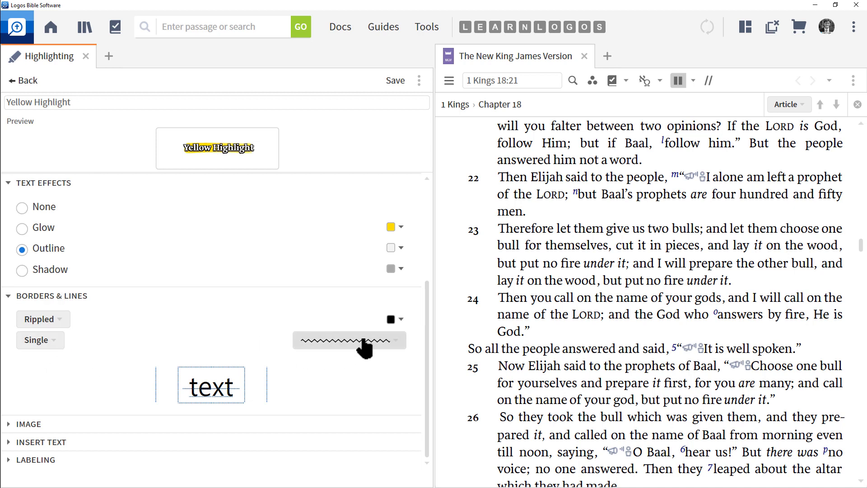
click(399, 345)
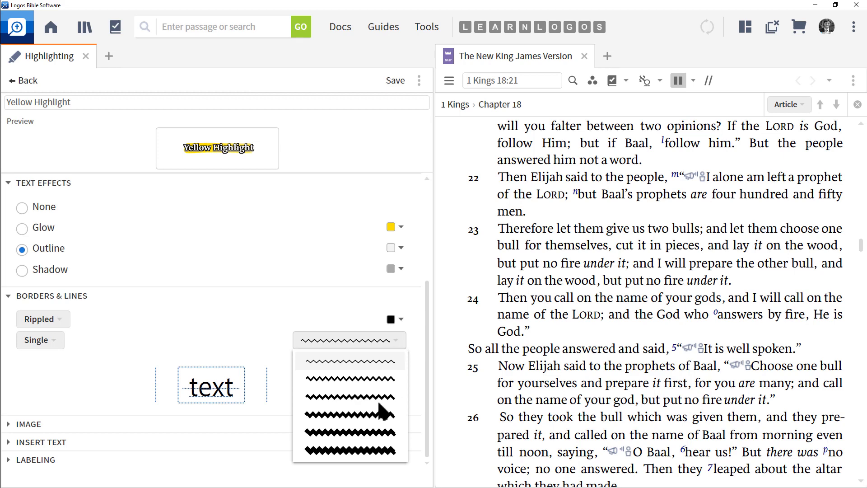
click(381, 367)
- Set the border to Triple lines, after trying Double, and apply it as a bottom border
click(51, 345)
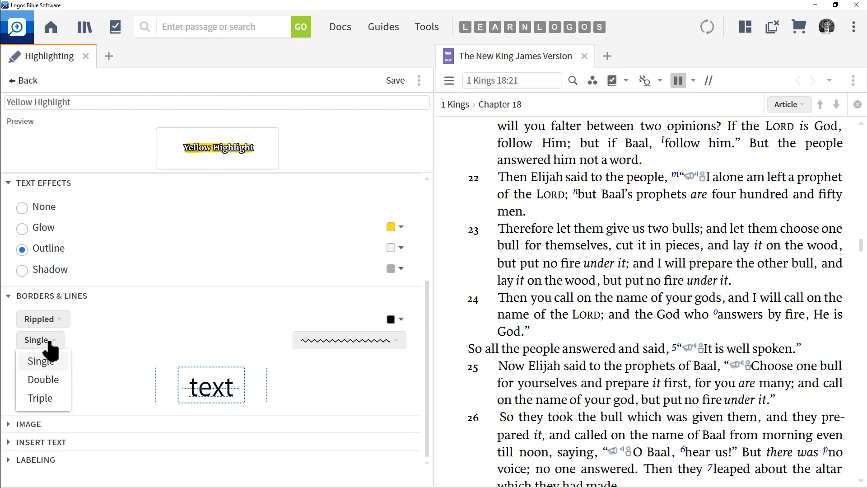
click(43, 379)
click(36, 340)
click(39, 397)
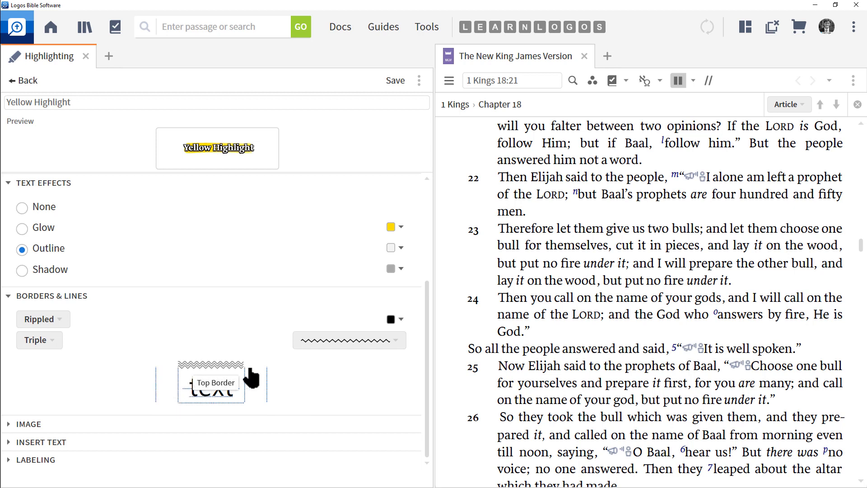
click(204, 404)
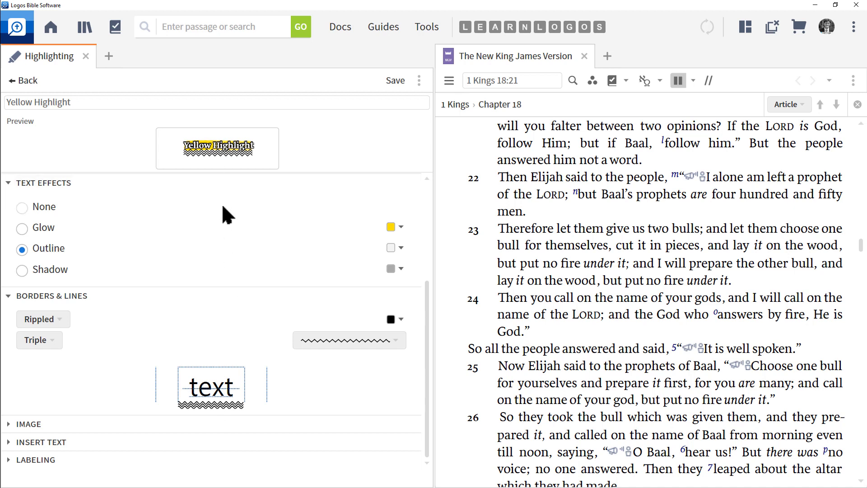
- Collapse the other sections, open the Image section, and browse its position, colour and size options
click(39, 296)
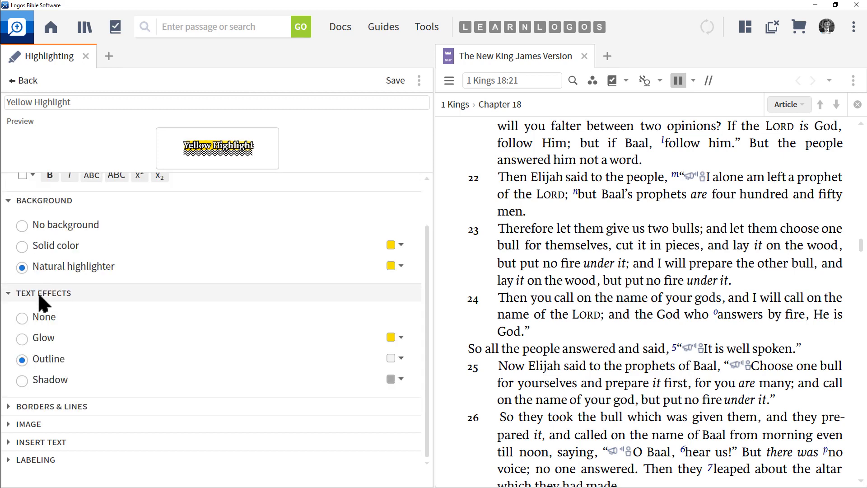
click(40, 298)
click(40, 256)
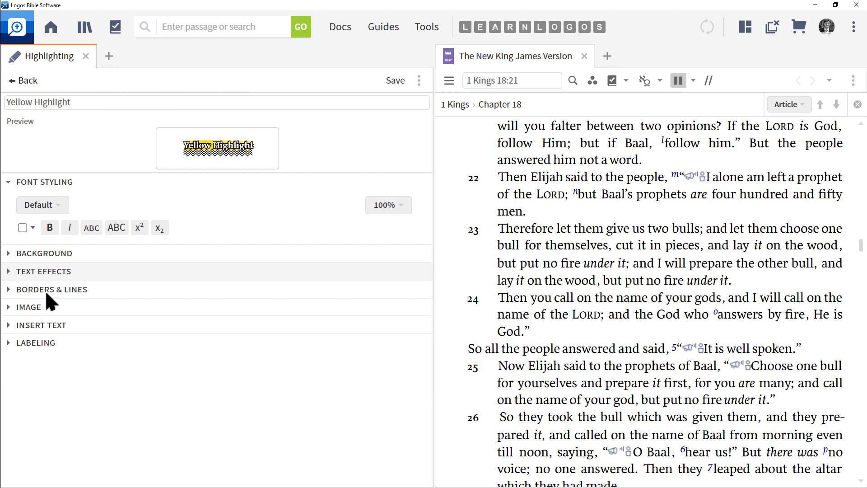
click(29, 309)
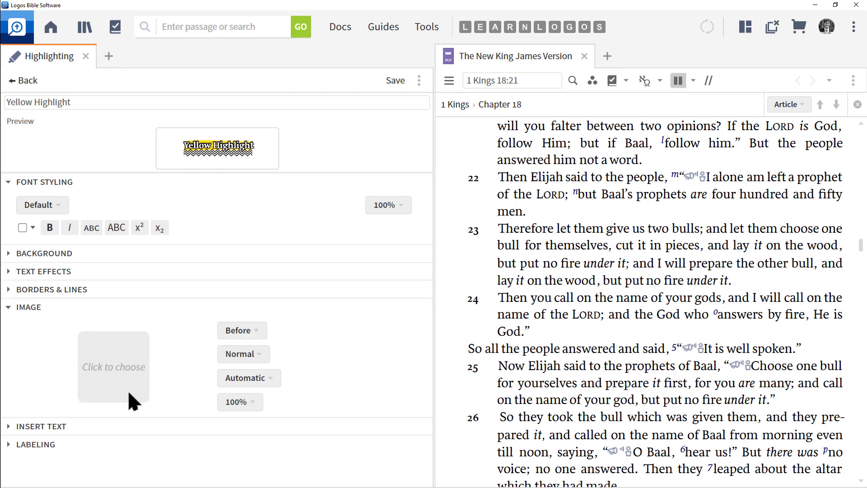
click(243, 356)
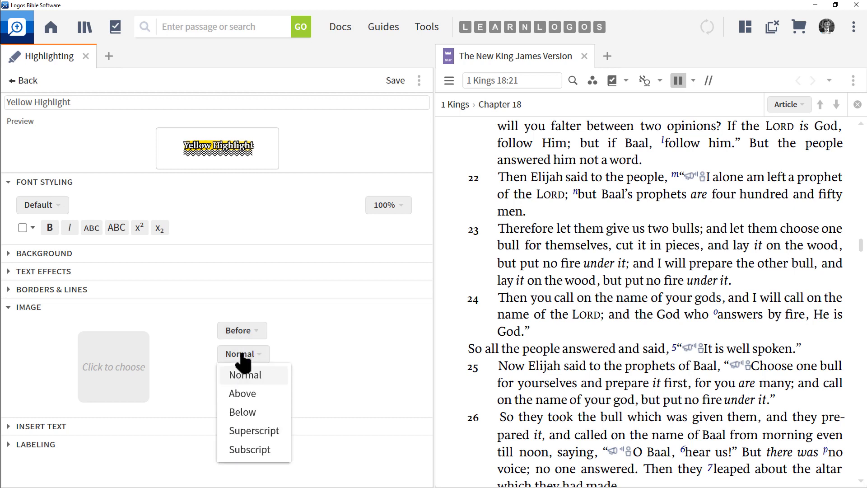
click(296, 348)
click(262, 379)
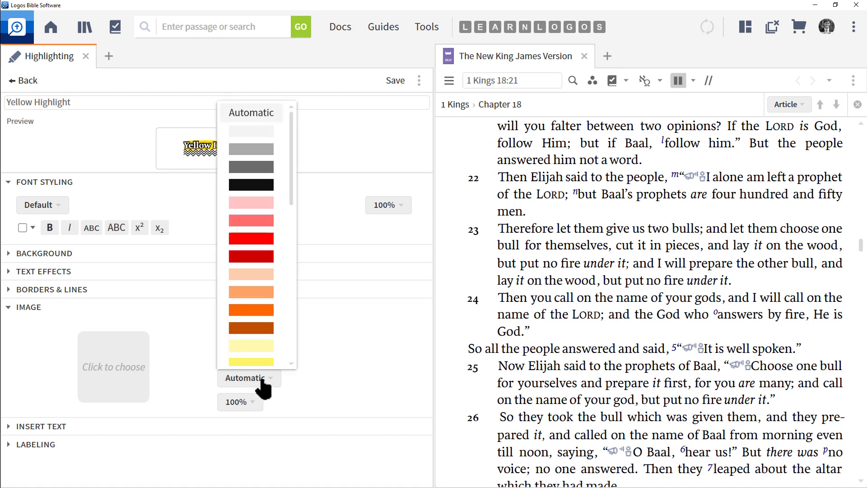
scroll(260, 357, down, 3)
click(339, 343)
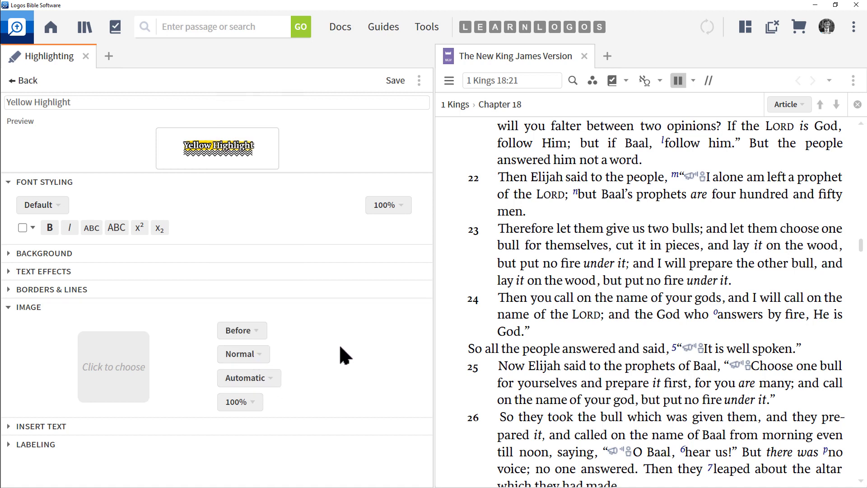
click(248, 407)
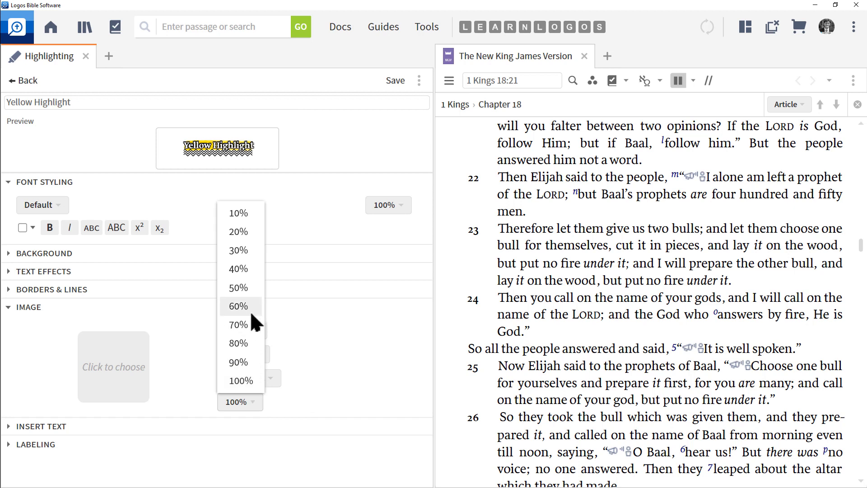
click(385, 371)
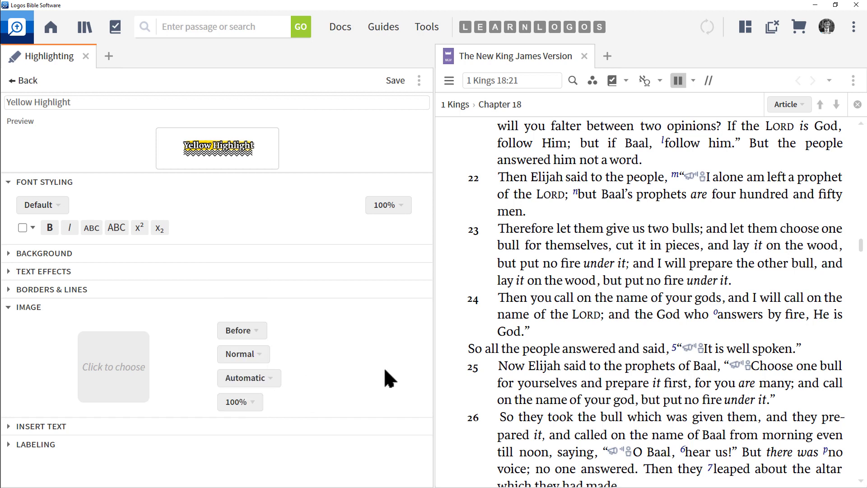
- Choose Kiwi.jpg from the Desktop as the style's image, showing all file types in the file picker
click(113, 367)
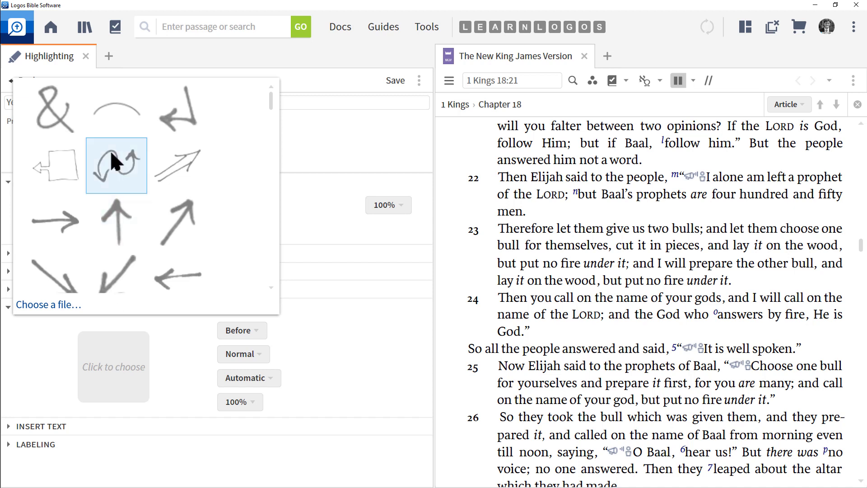
scroll(112, 153, down, 10)
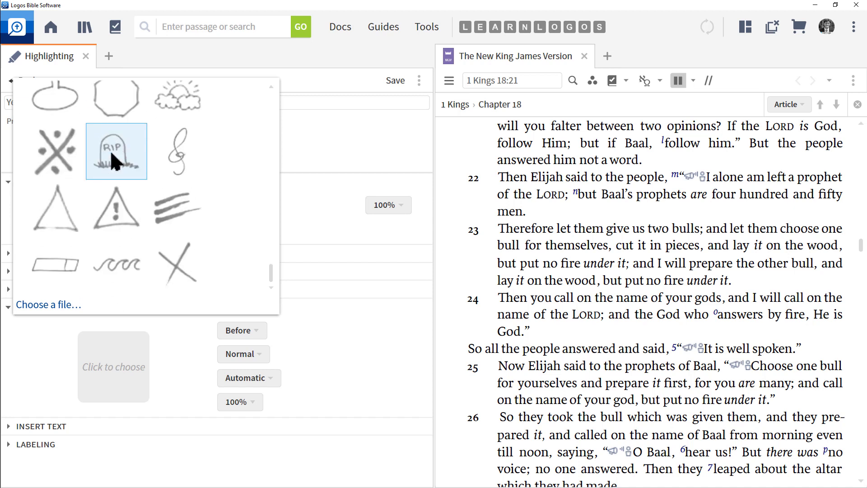
click(54, 305)
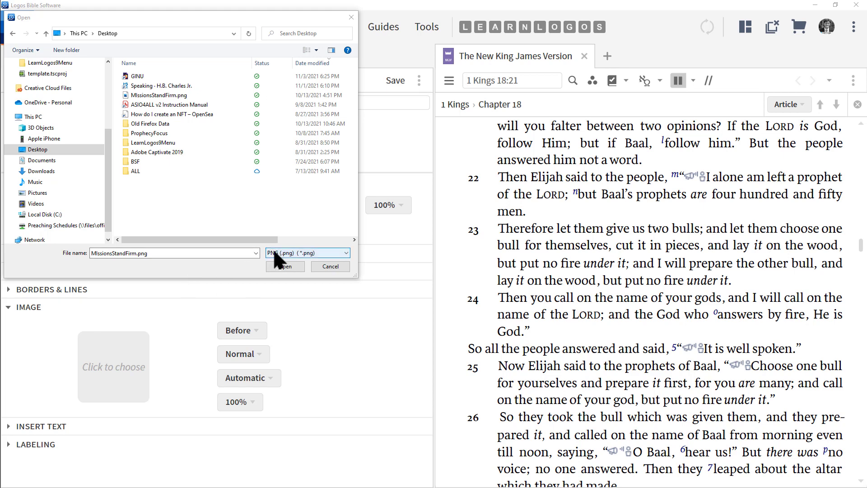
click(307, 253)
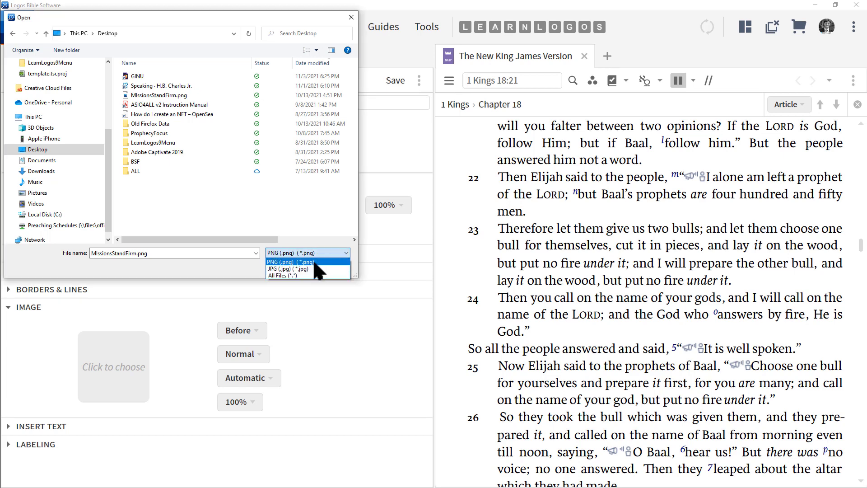
click(294, 275)
click(206, 123)
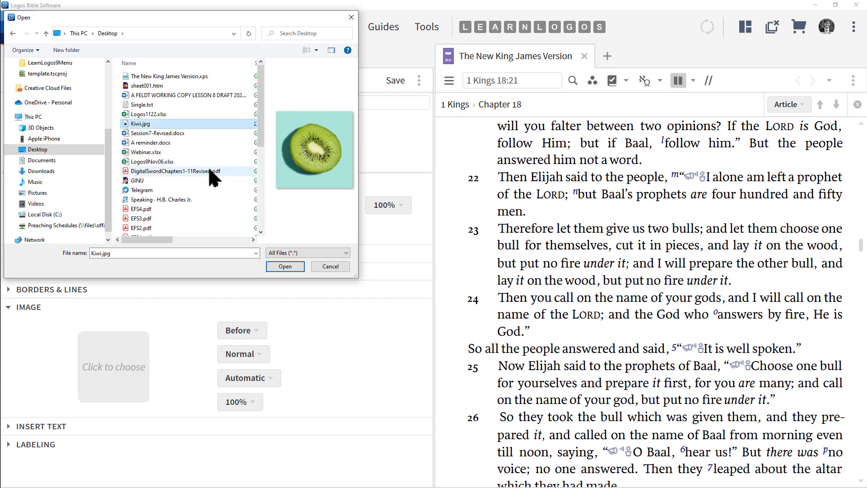
click(131, 124)
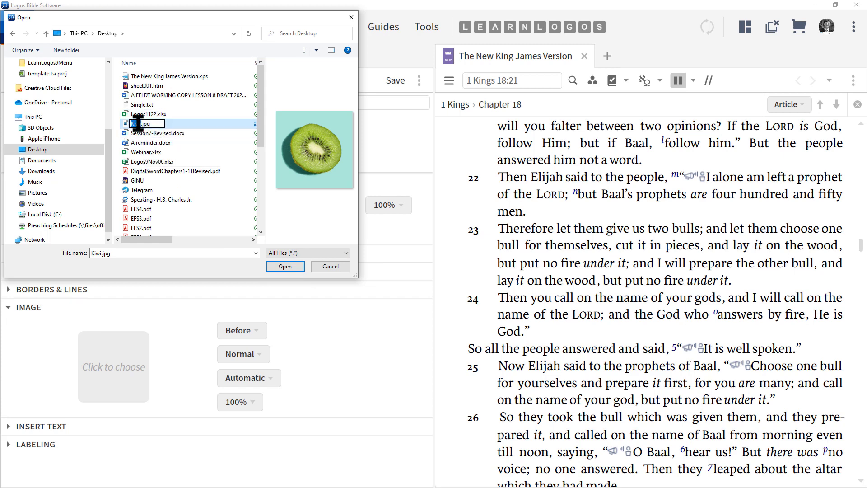
click(180, 119)
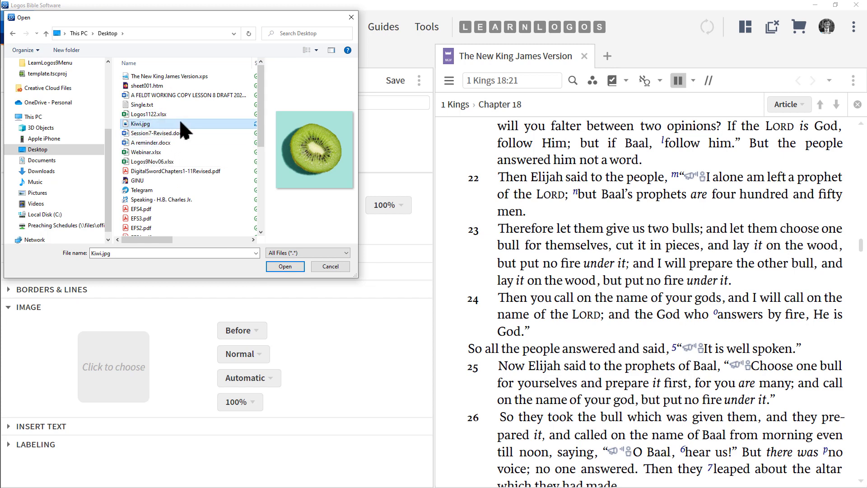
click(284, 266)
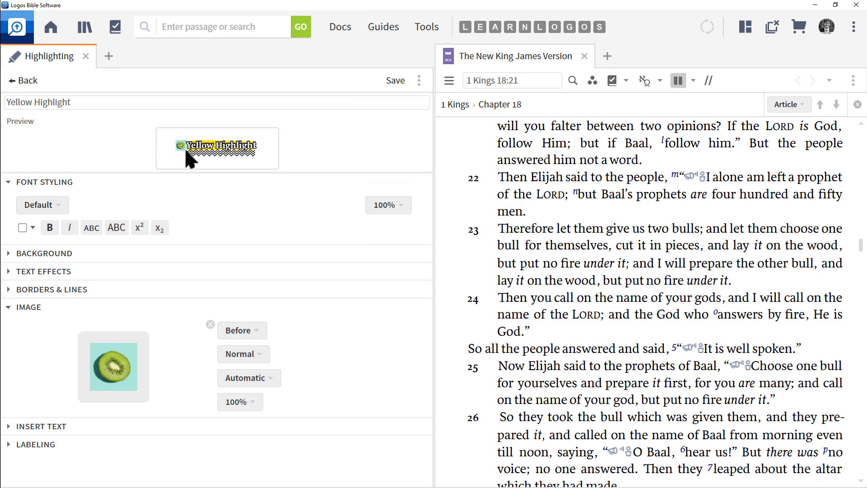
- Place the image After the highlighted text, after trying Center, and raise it Above the line
click(256, 336)
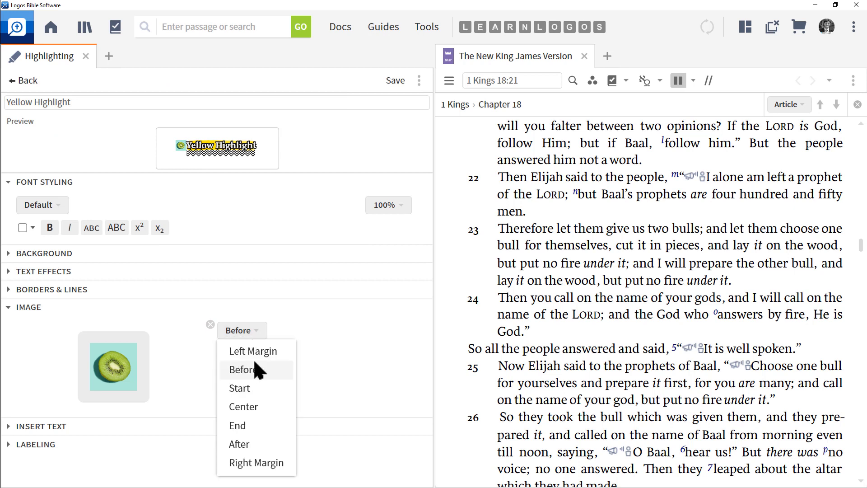
click(249, 405)
click(251, 334)
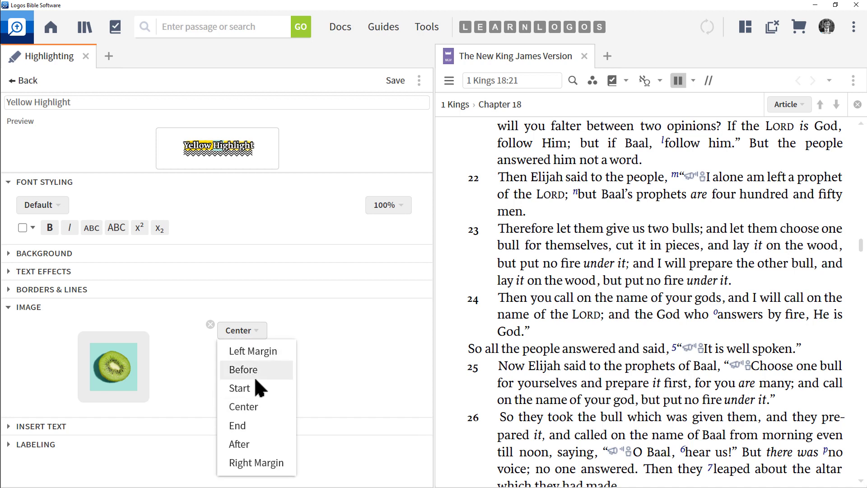
click(247, 444)
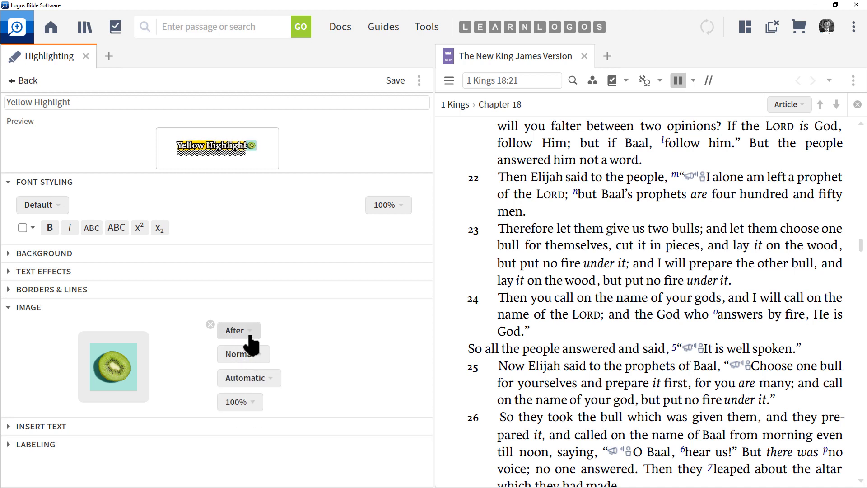
click(261, 356)
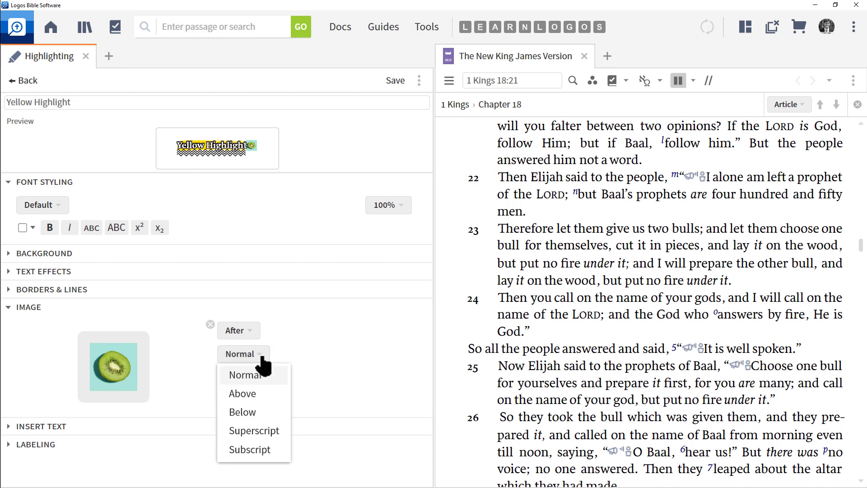
click(247, 392)
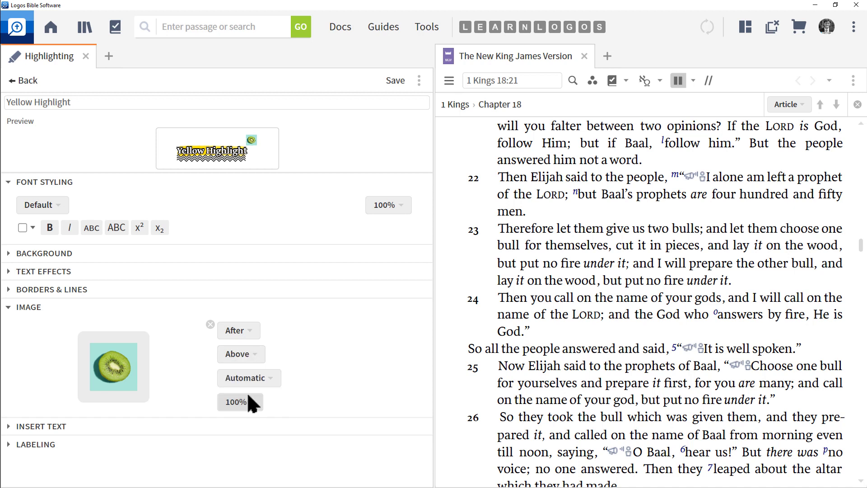
- Move the style's image to the Center position and close the Image section
click(255, 339)
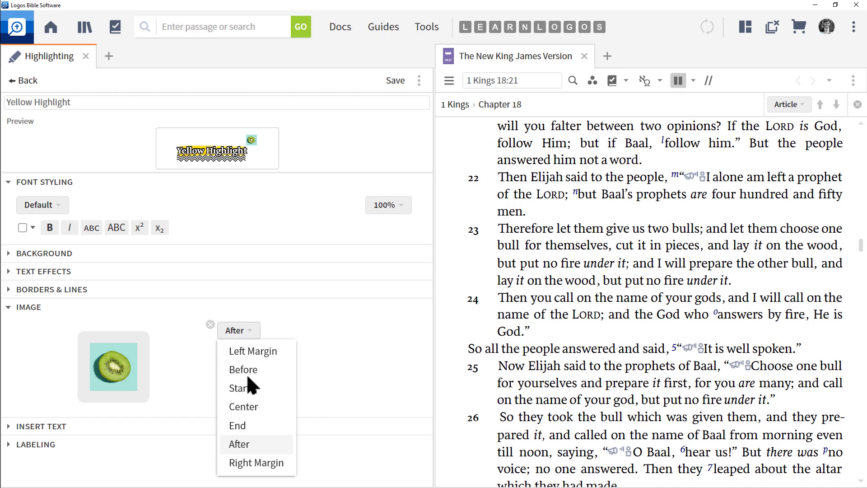
click(245, 406)
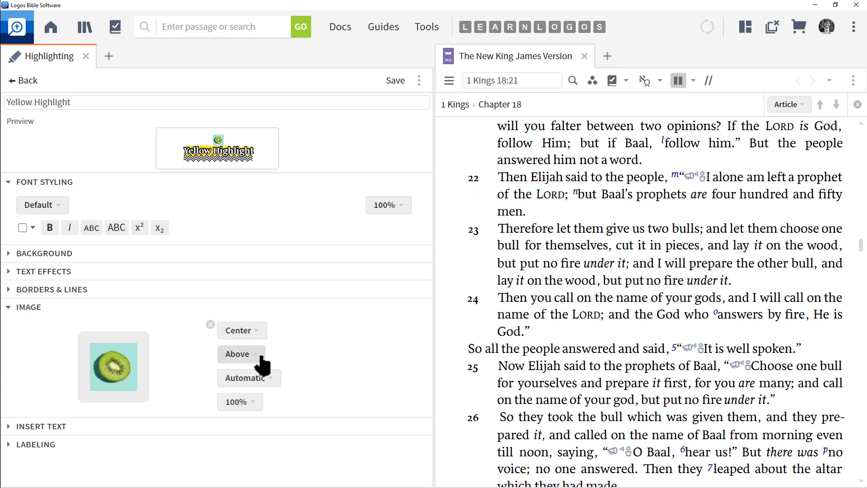
click(23, 311)
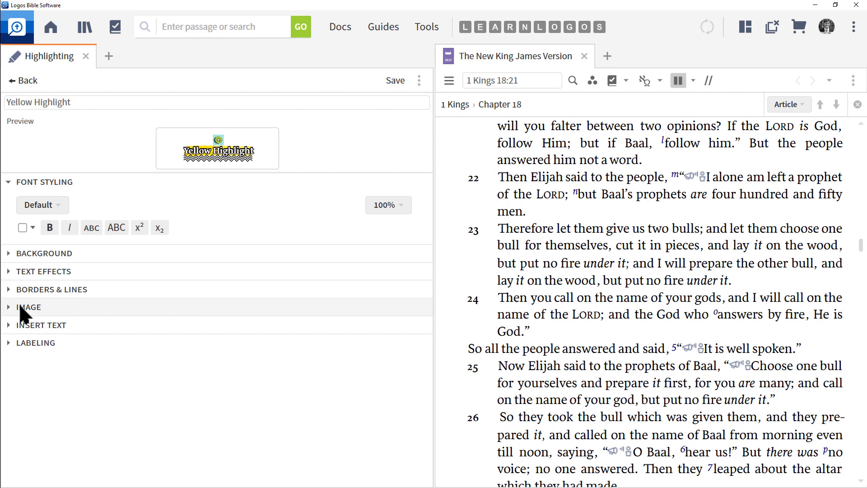
- Open the Insert Text section and browse its Text Before, After, Above and Below options
click(41, 325)
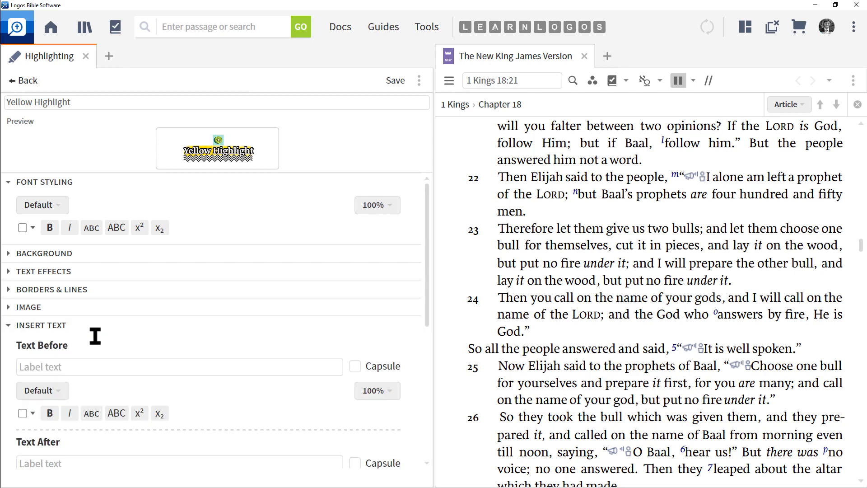
scroll(97, 343, down, 2)
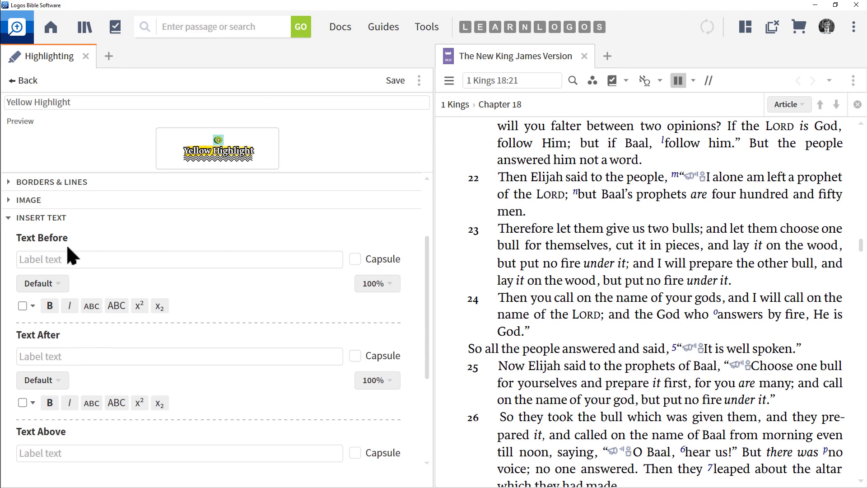
scroll(72, 345, down, 3)
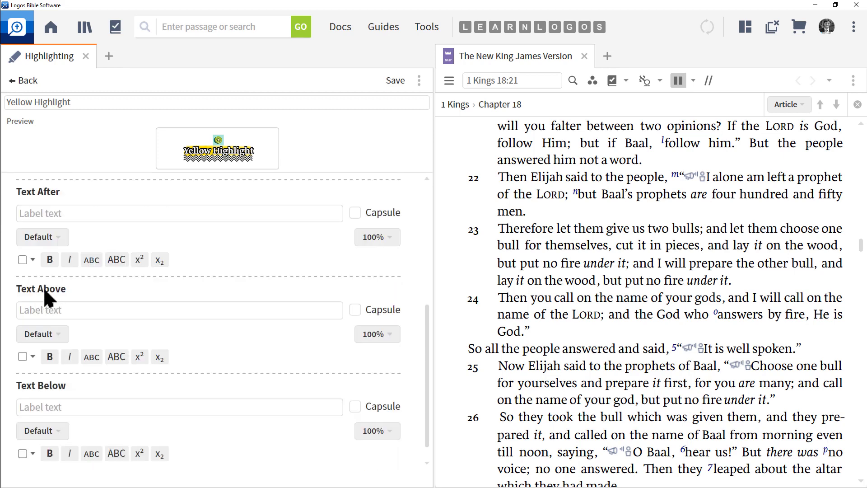
scroll(80, 389, down, 1)
scroll(79, 388, up, 5)
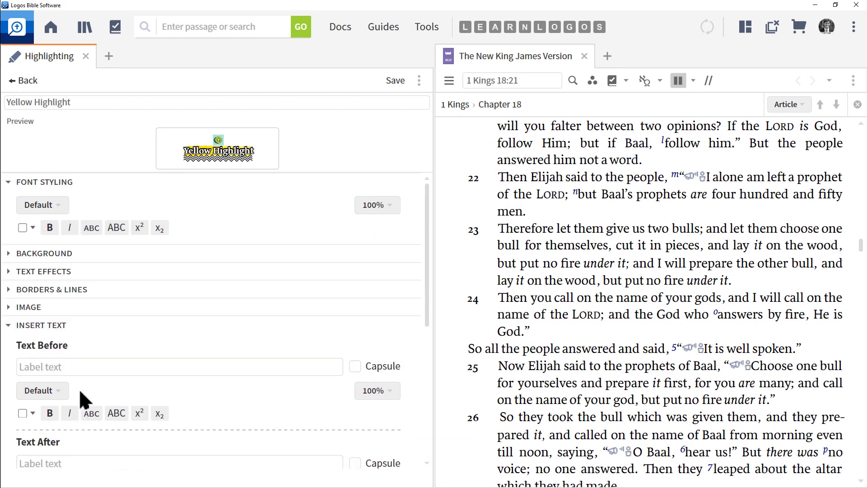
scroll(79, 388, down, 1)
- Add the text Label before the highlight, coloured red and displayed as a capsule
click(39, 331)
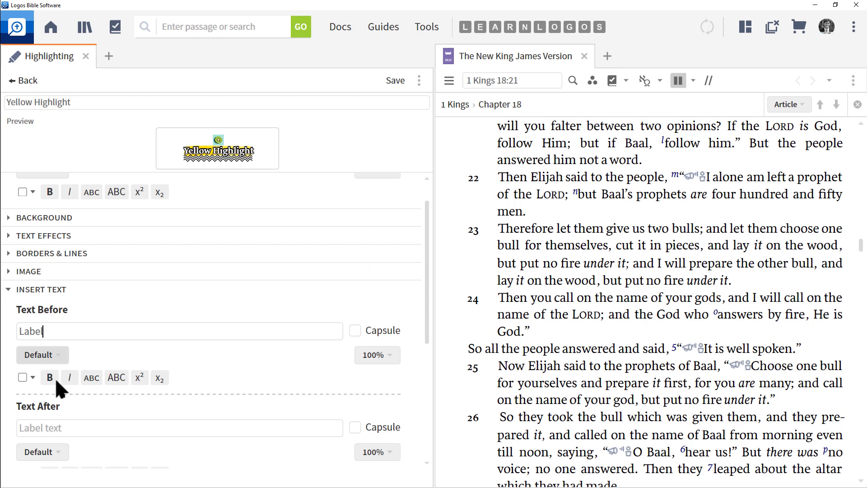
click(32, 378)
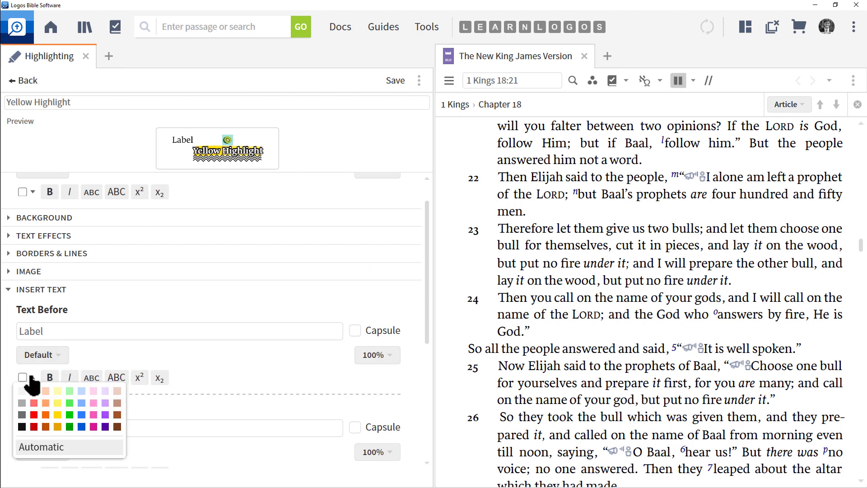
click(34, 414)
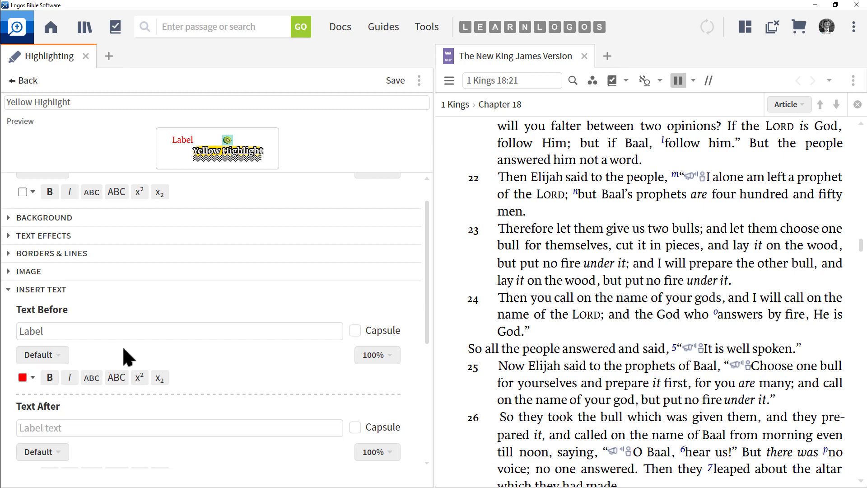
click(355, 331)
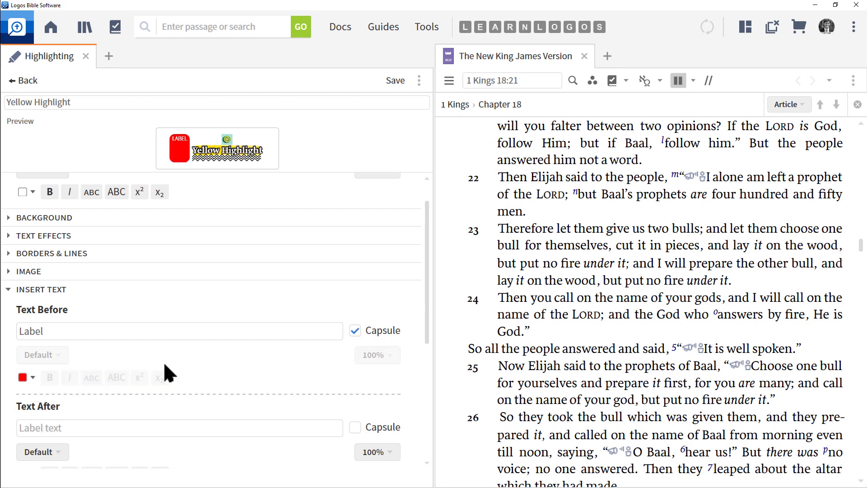
- Close the Insert Text section and save the Yellow Highlight style
scroll(163, 361, down, 2)
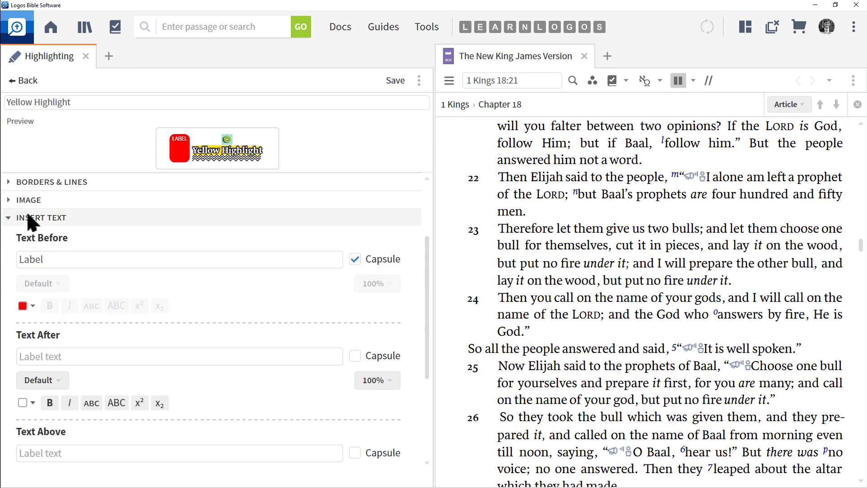
click(25, 215)
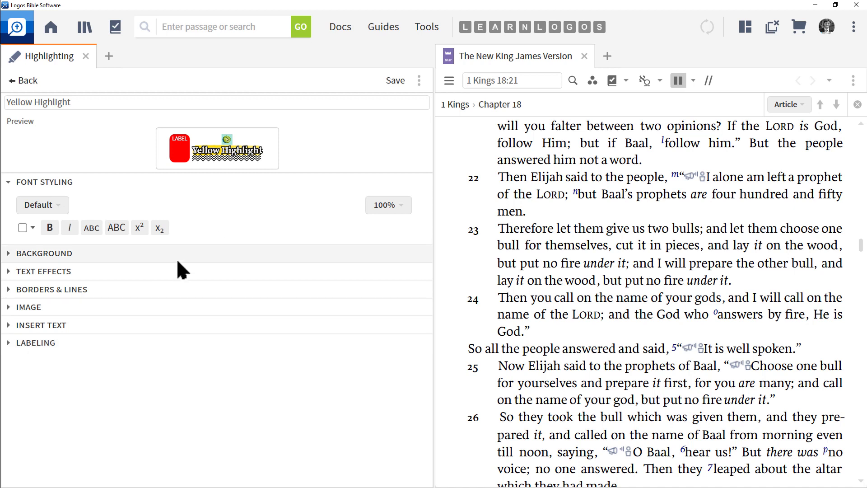
click(393, 83)
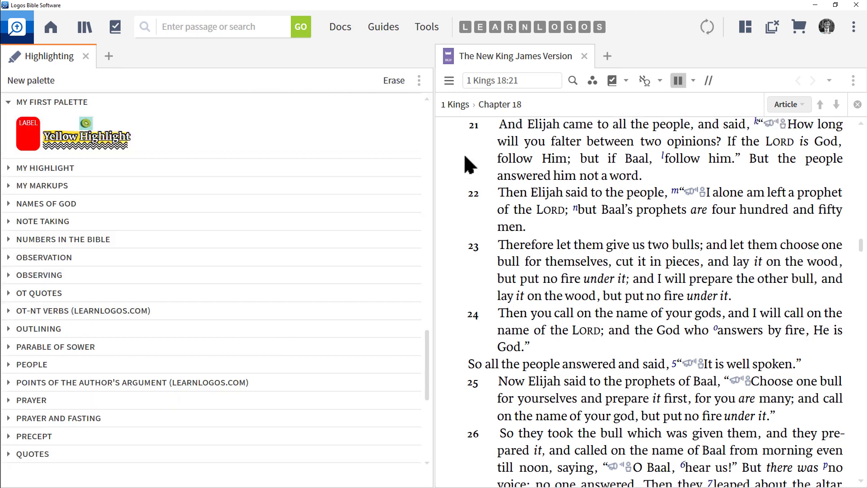
- Apply Yellow Highlight to the word Elijah in 1 Kings 18:21 and deselect the text
drag(528, 128, 548, 127)
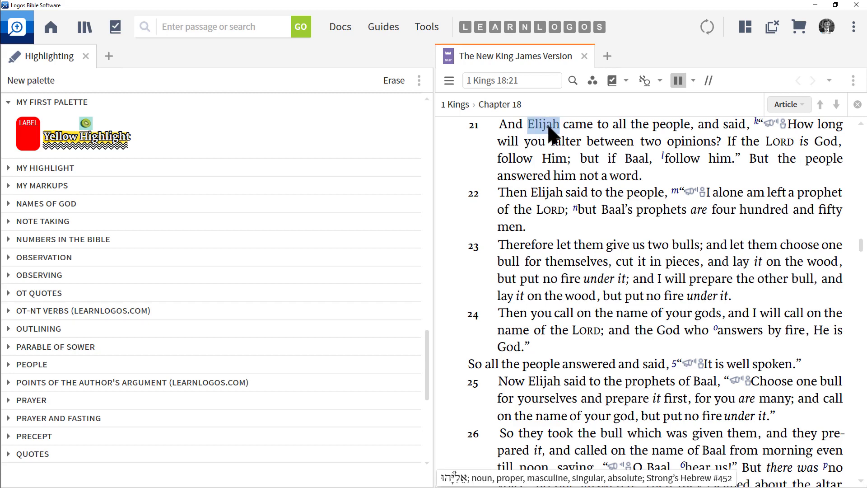
click(88, 138)
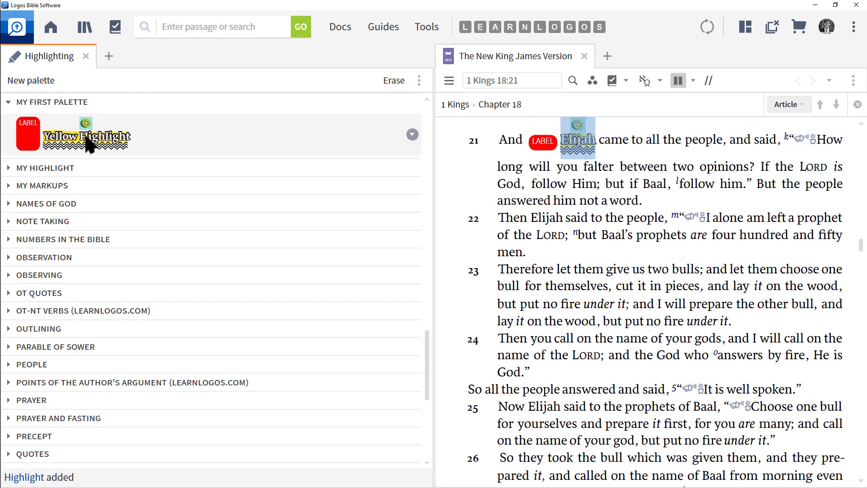
click(518, 193)
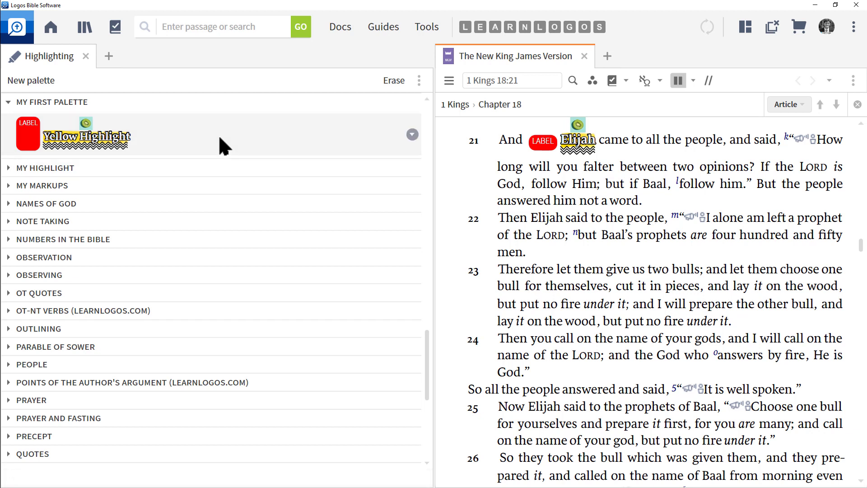
- Duplicate the Yellow Highlight style and open the copy for editing
right_click(230, 130)
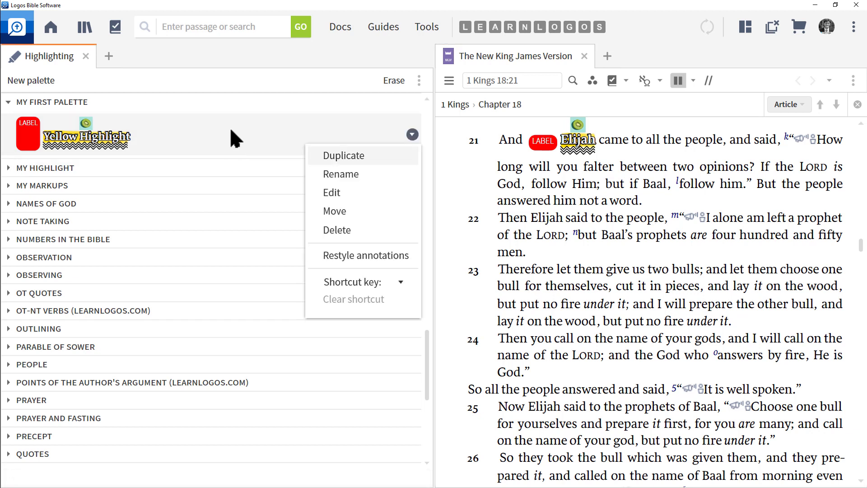
click(351, 155)
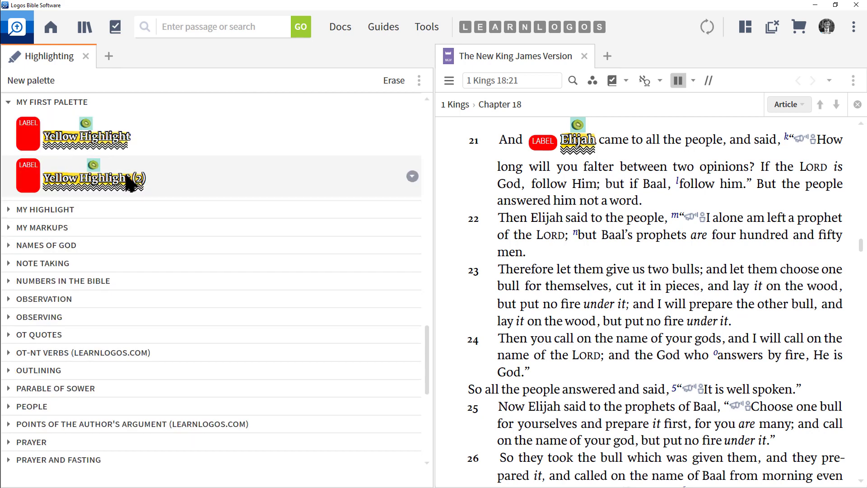
click(412, 176)
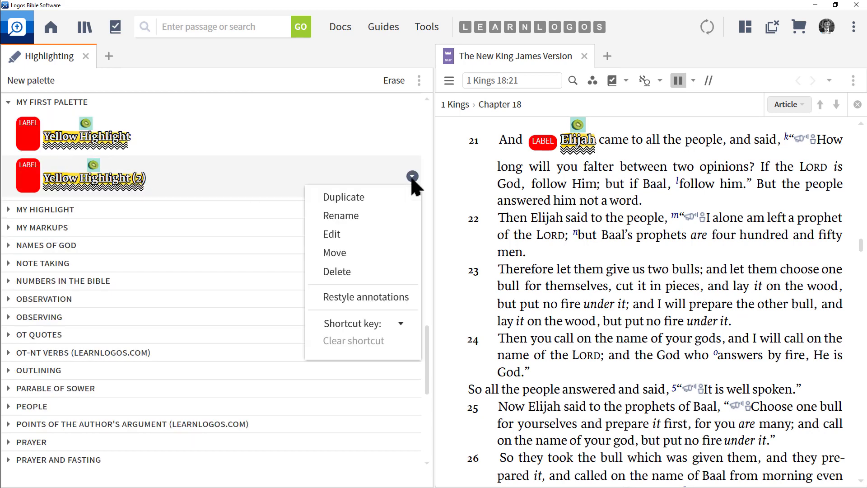
click(334, 234)
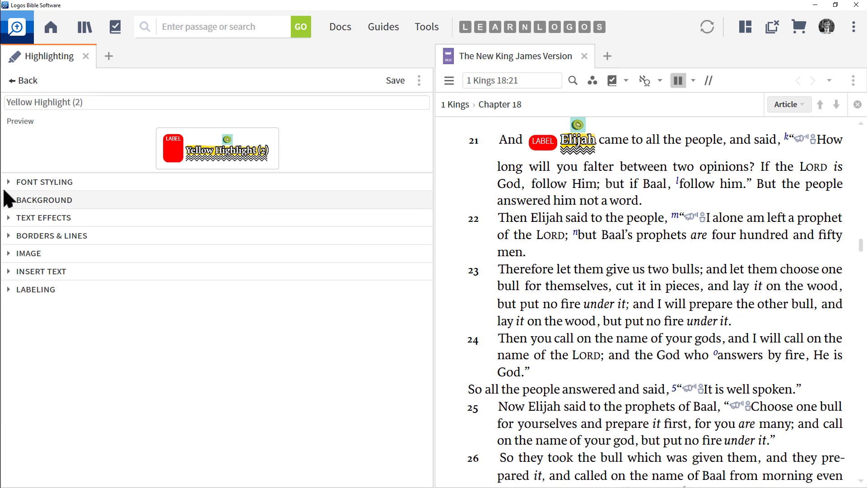
- Change the copy's text-before label to Button in green, then save the style
click(8, 271)
click(31, 360)
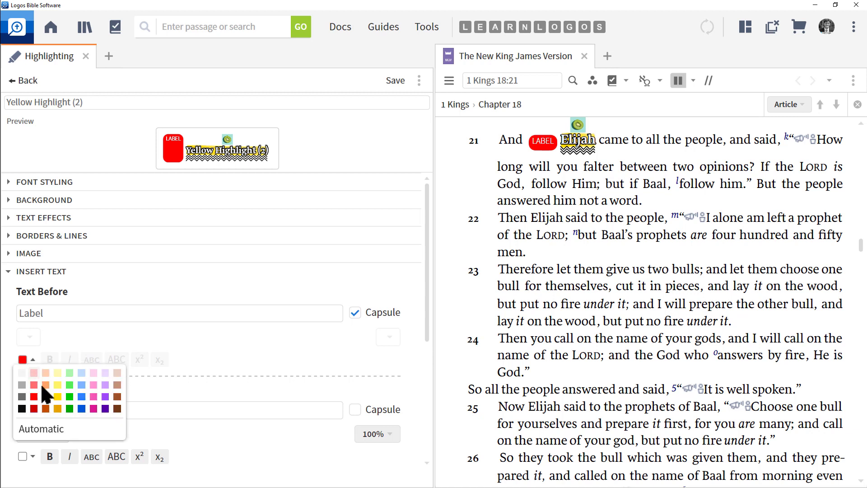
click(69, 396)
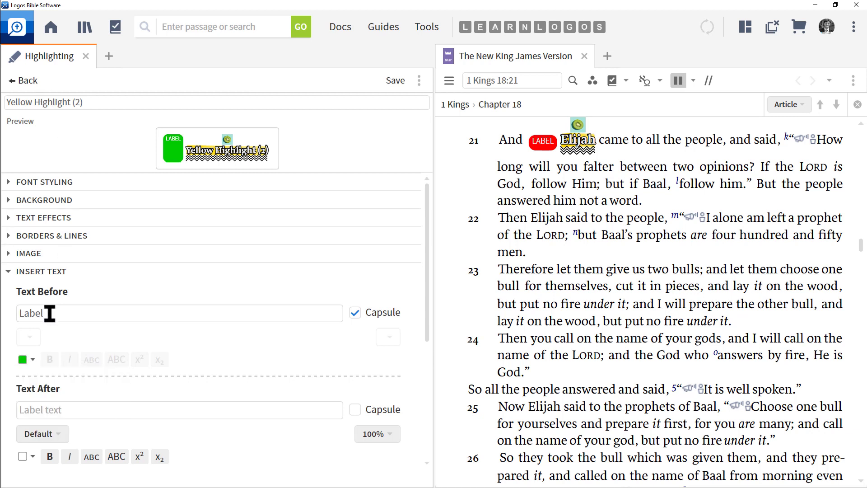
drag(49, 313, 1, 315)
text(Button)
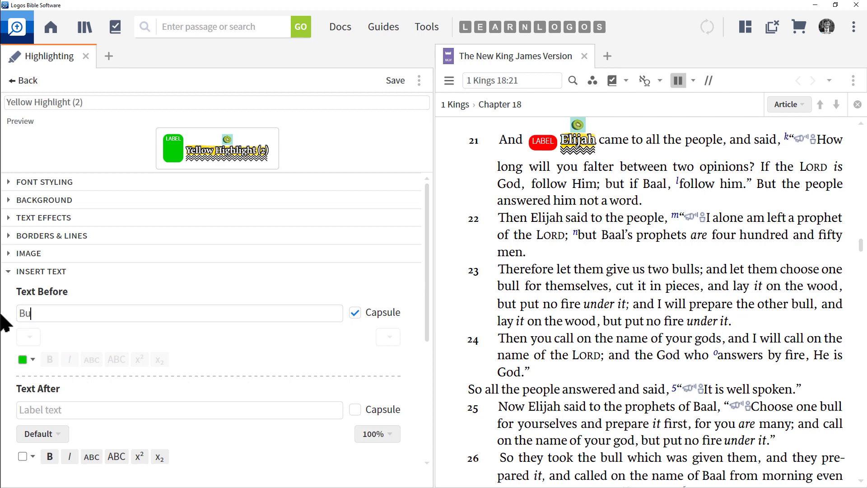
click(393, 81)
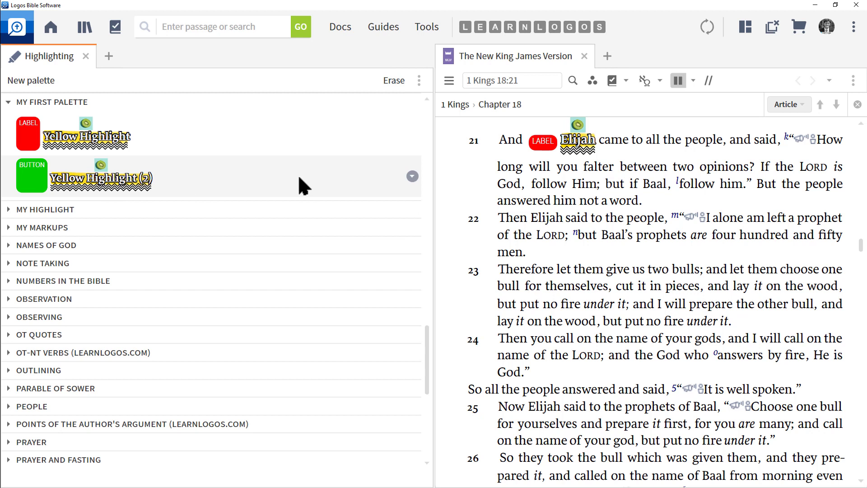
- Duplicate the My First Palette palette, then delete the duplicate
right_click(160, 99)
click(270, 176)
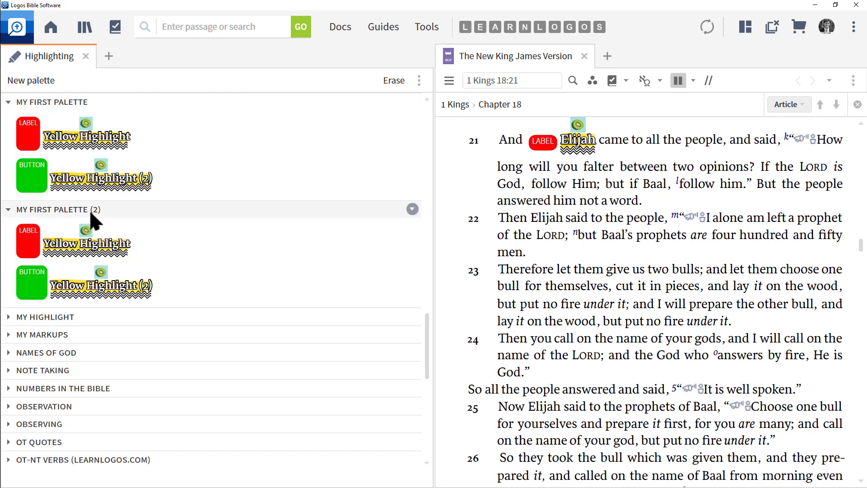
right_click(318, 210)
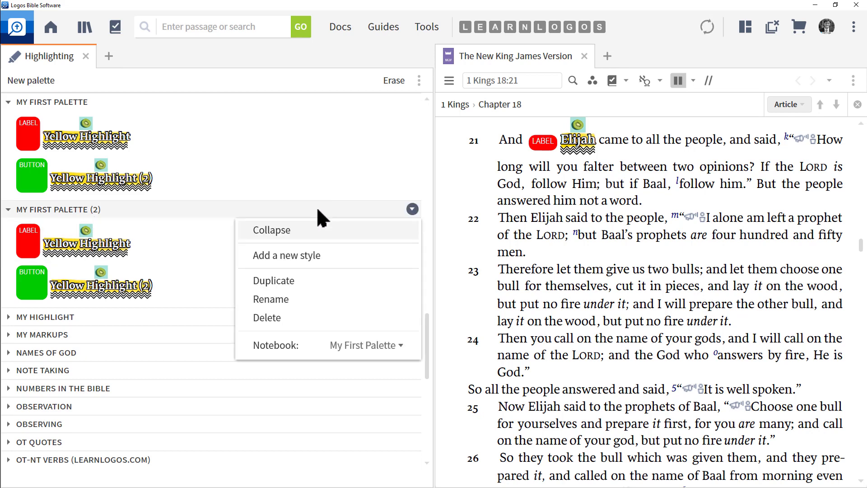
click(270, 318)
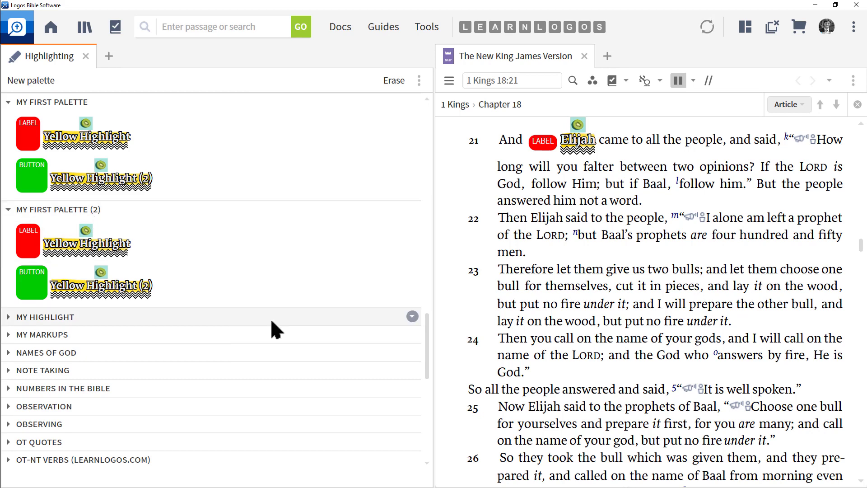
- Collapse and re-expand My First Palette
right_click(98, 104)
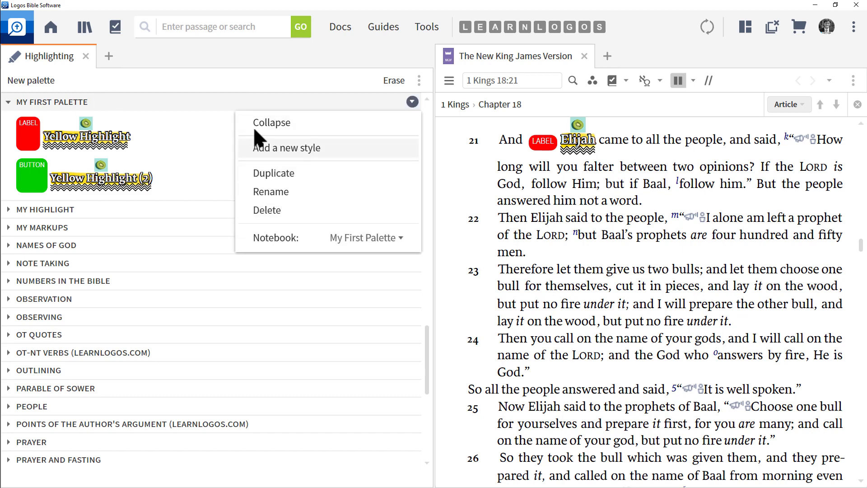
click(271, 123)
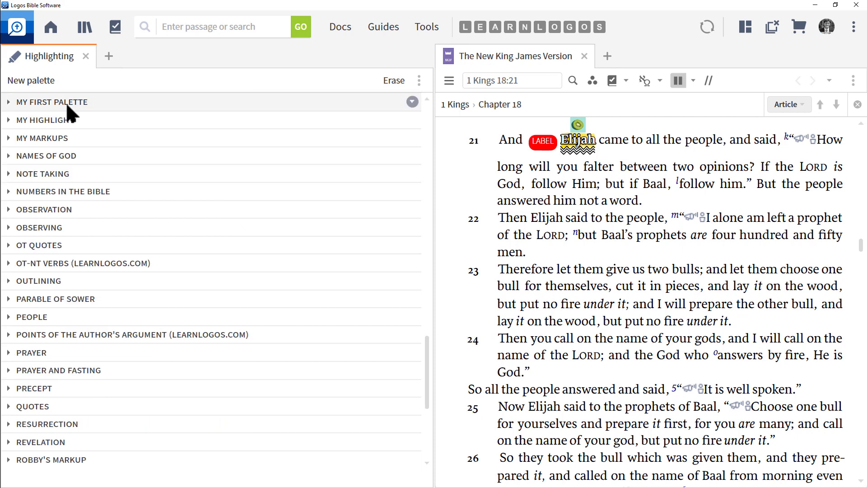
click(66, 104)
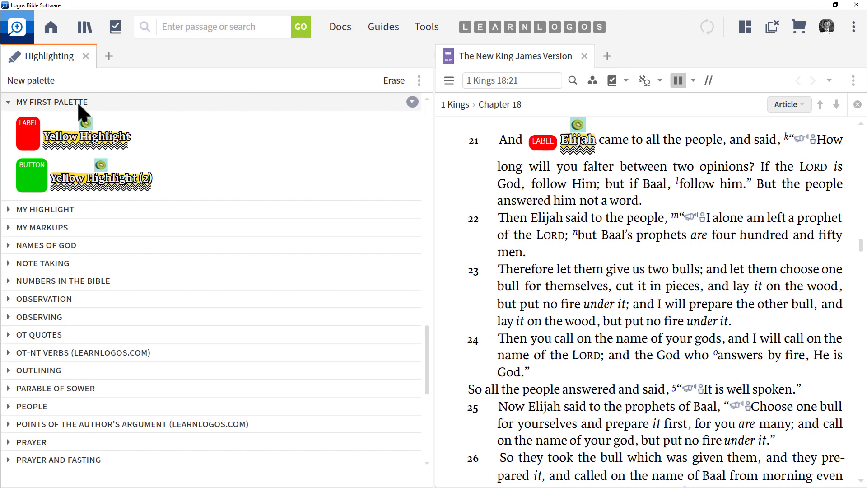
- Open the Notes tool by searching the tools for notes
click(424, 28)
text(notes)
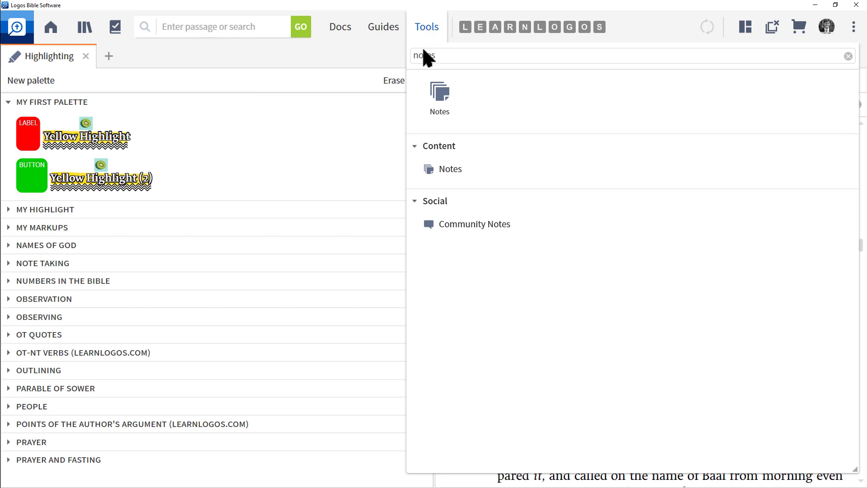
click(442, 94)
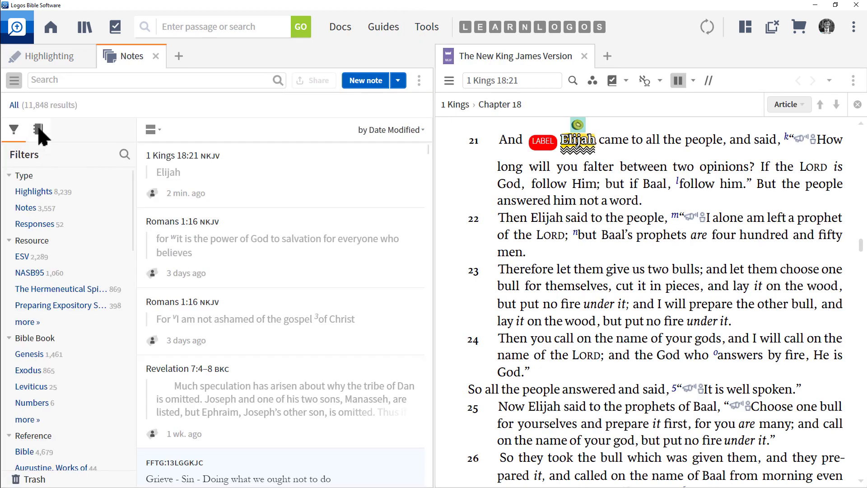
- Find the My First Palette notebook in the Notes tool and open its Elijah note
click(38, 130)
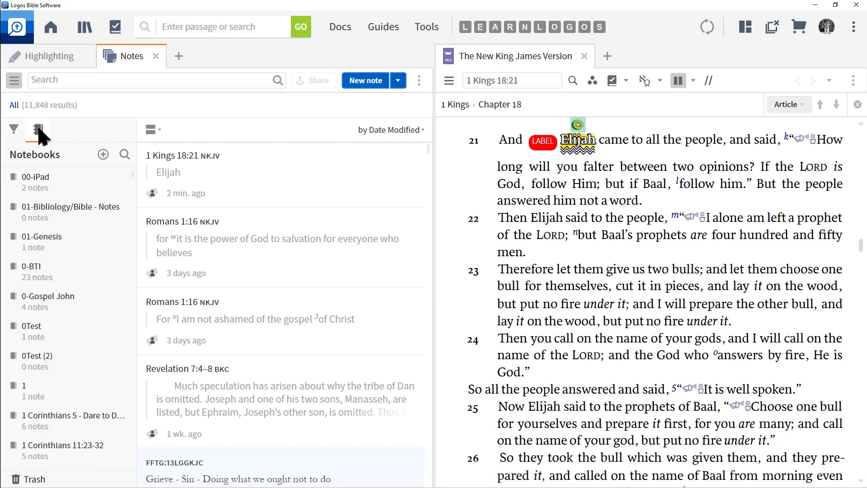
click(124, 155)
text(m)
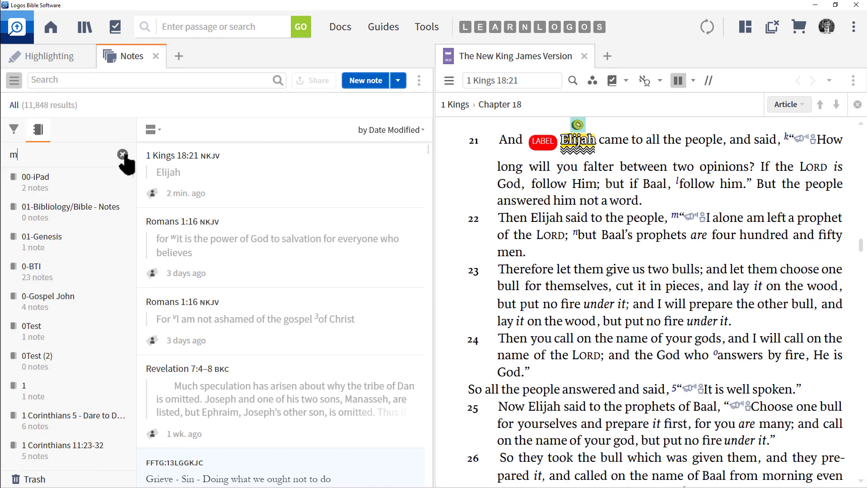
text(y first)
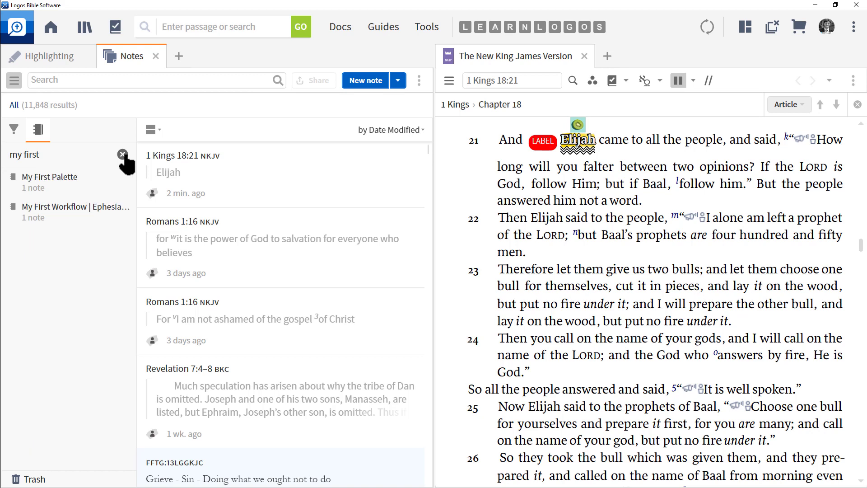
click(70, 181)
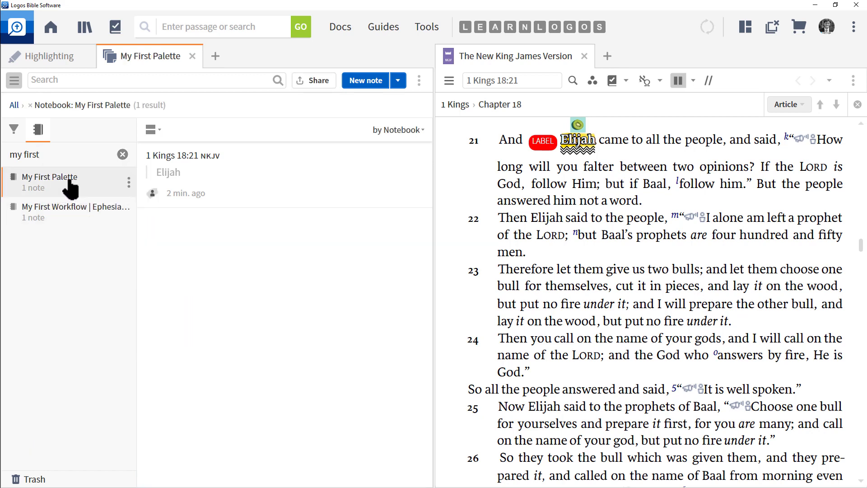
click(179, 175)
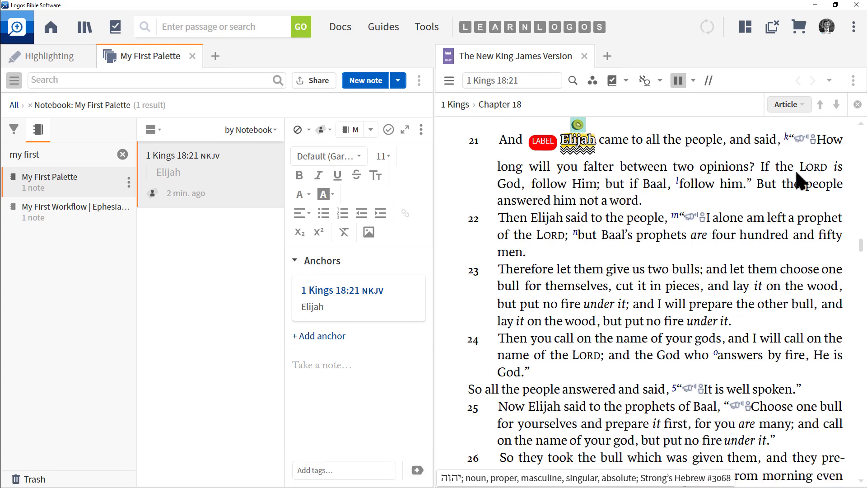
- Highlight "If the LORD is God, follow Him; but if Baal, follow him." in verse 21 with Yellow Highlight (2), then open its new note
drag(760, 167, 741, 188)
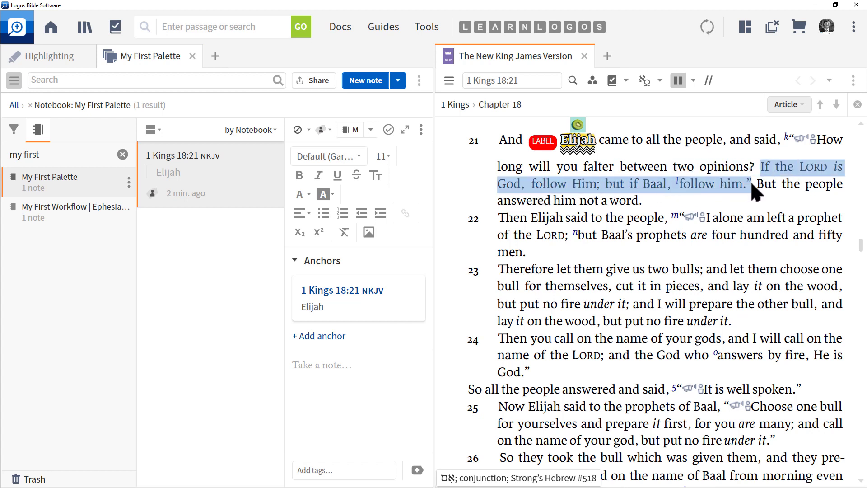
click(40, 58)
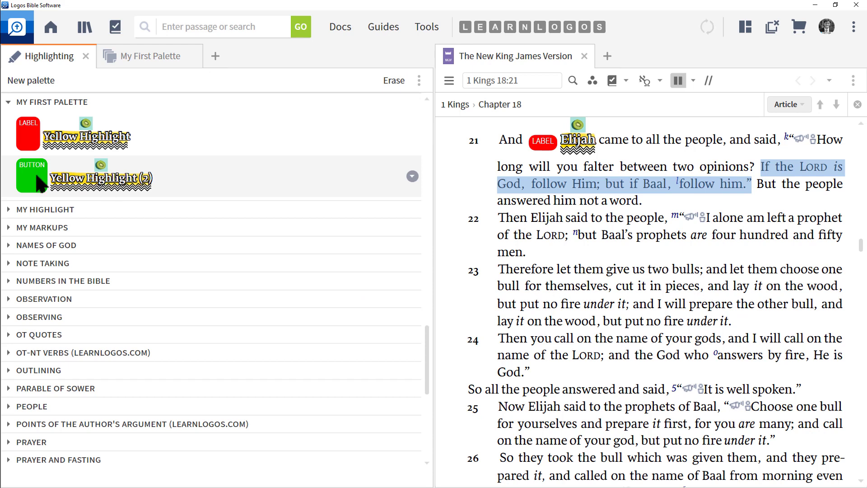
click(86, 183)
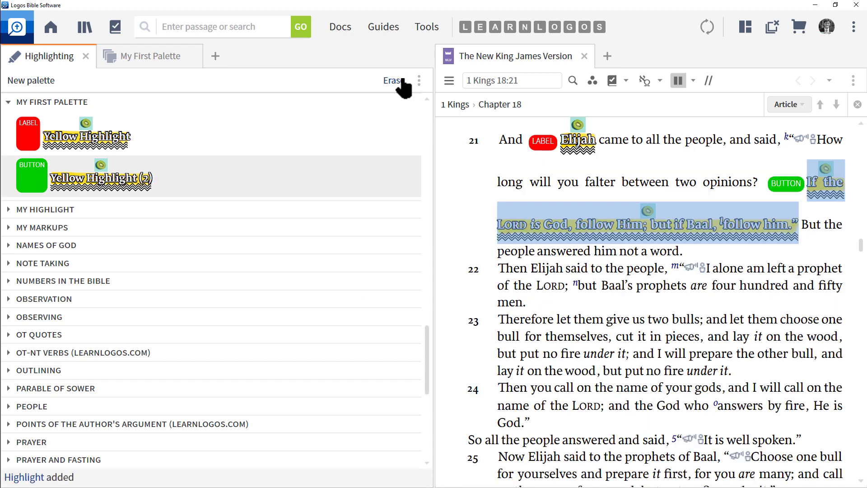
click(139, 58)
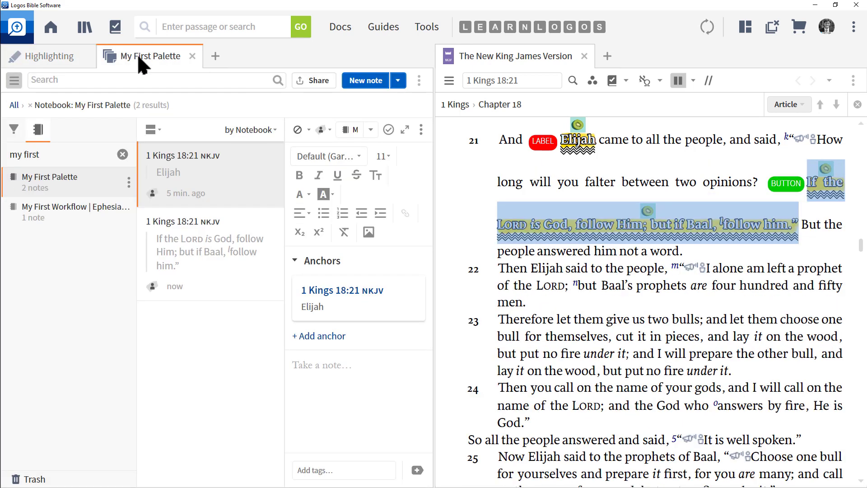
click(212, 258)
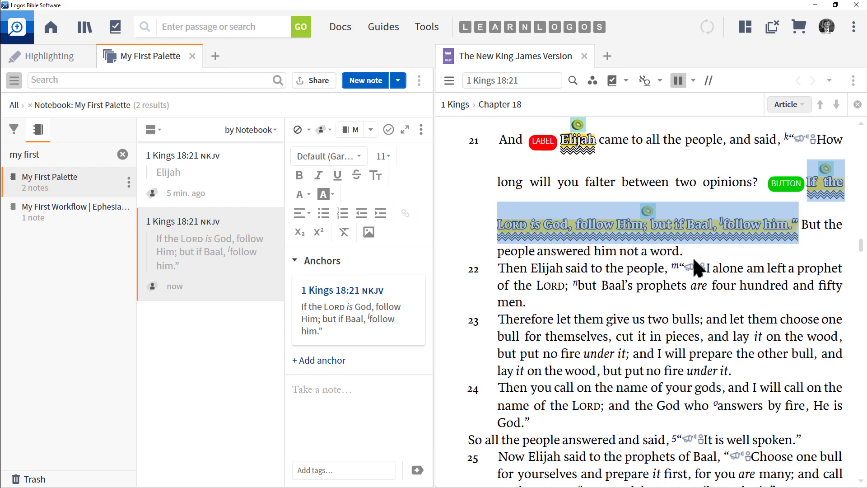
- Open Program Settings and turn on Show Selection Menu
click(429, 28)
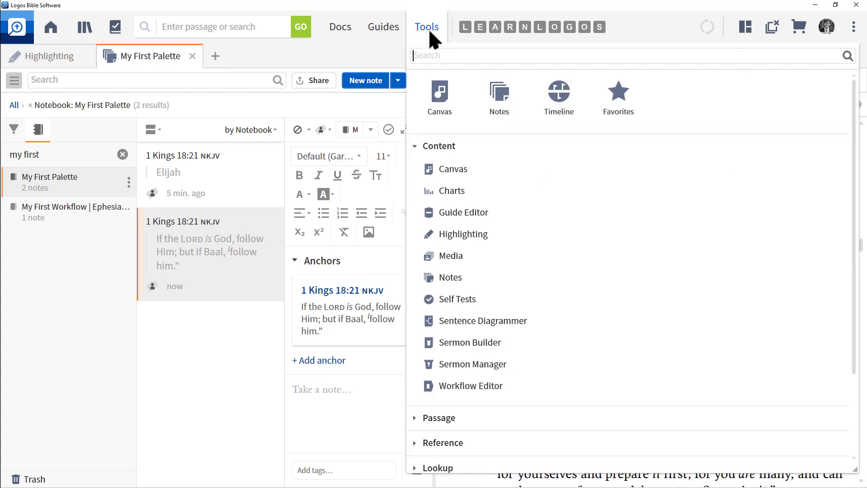
text(program)
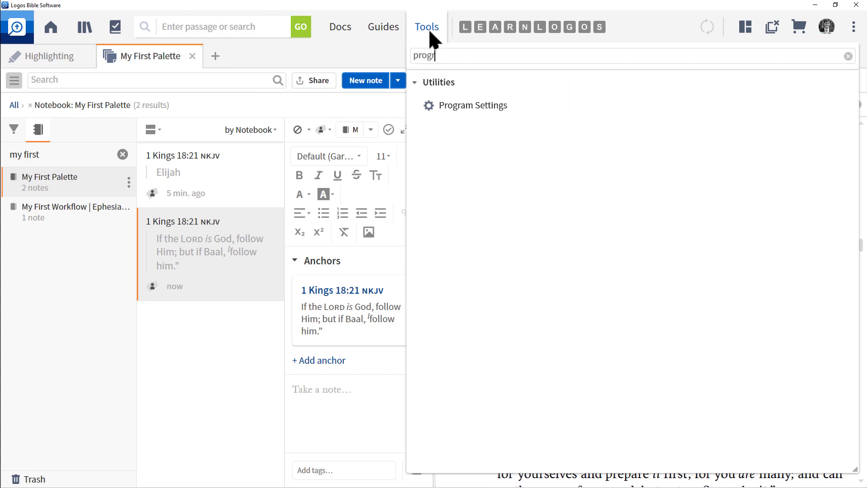
click(472, 105)
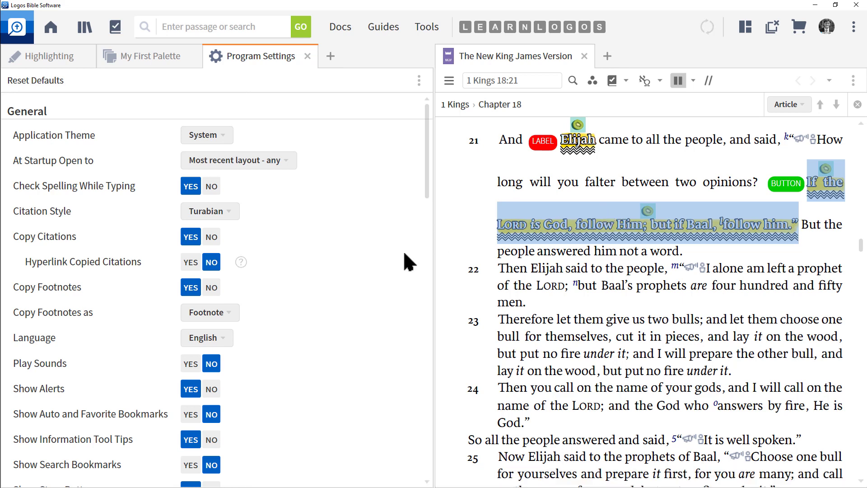
scroll(341, 265, down, 15)
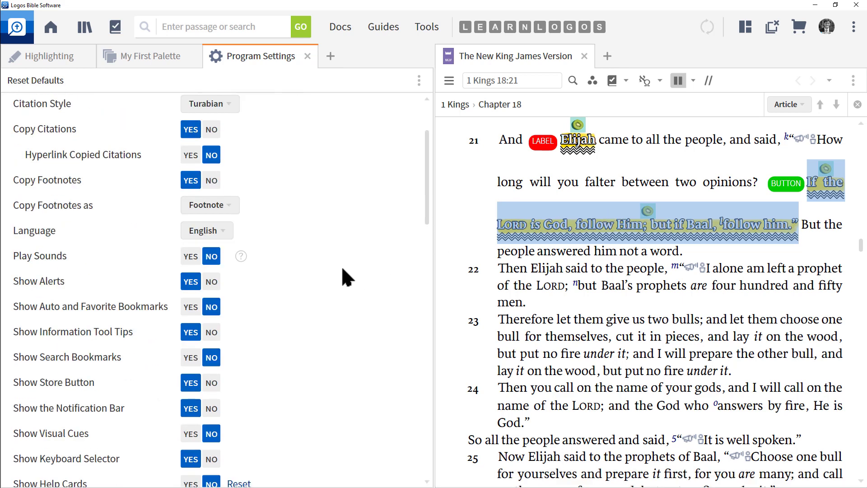
scroll(339, 347, down, 5)
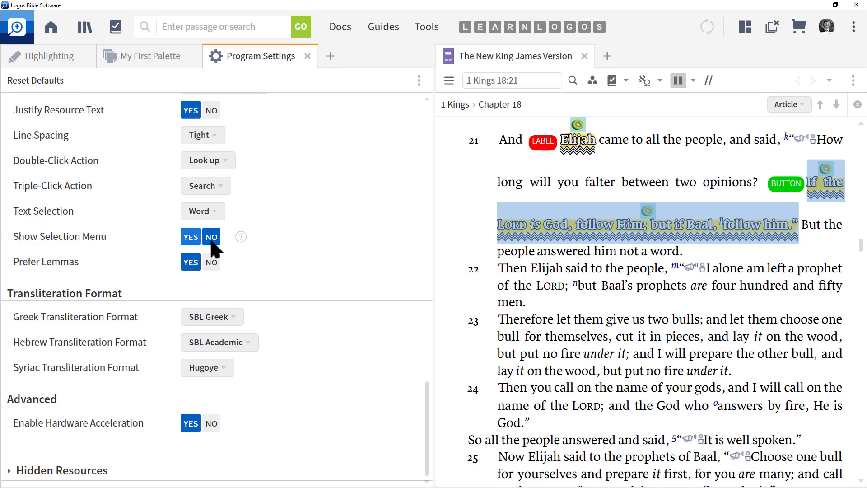
click(190, 236)
click(748, 249)
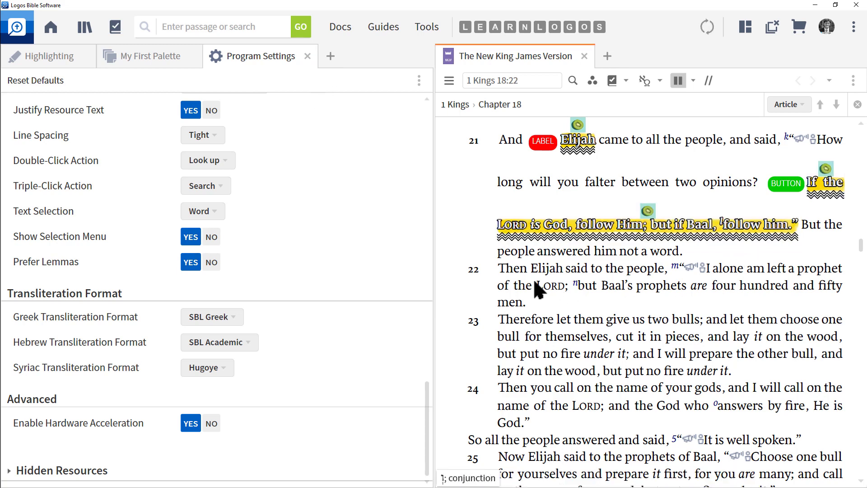
- Highlight "Elijah said to the people" in verse 22 with Yellow Highlight (2) from the selection menu
drag(547, 273, 659, 276)
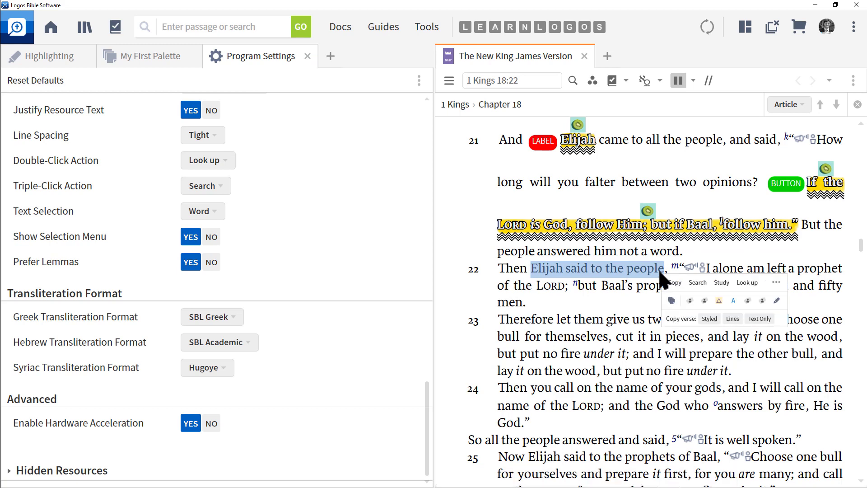
click(733, 309)
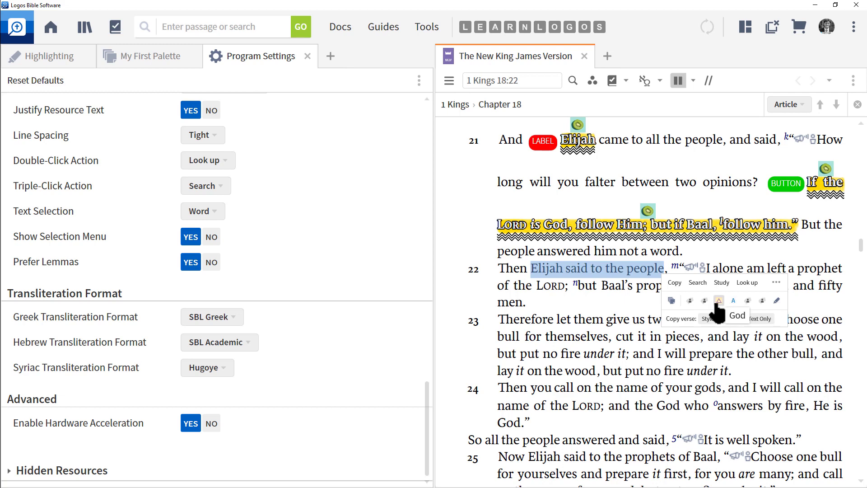
click(690, 301)
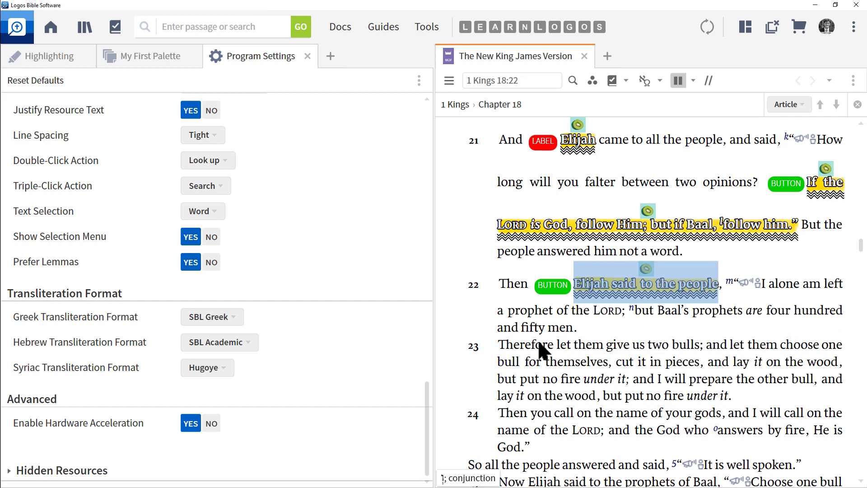
- Highlight "Therefore let them give us two bulls" in verse 23 with Yellow Highlight from the selection menu
drag(498, 349, 694, 348)
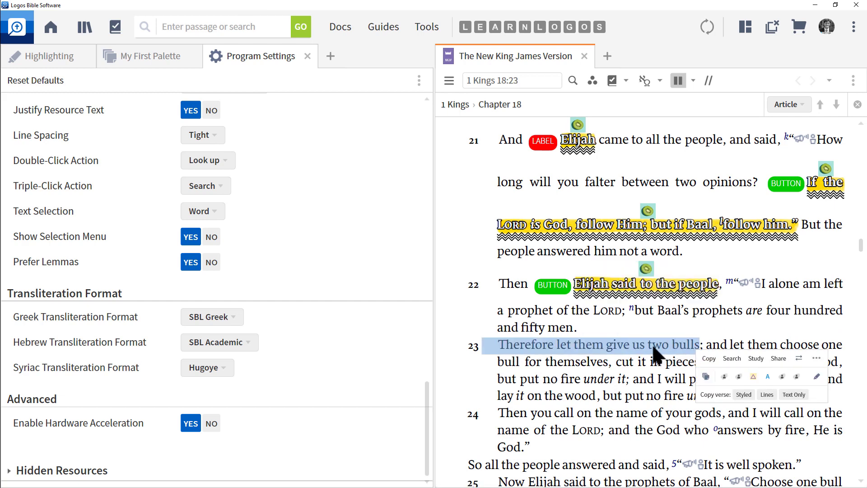
click(738, 377)
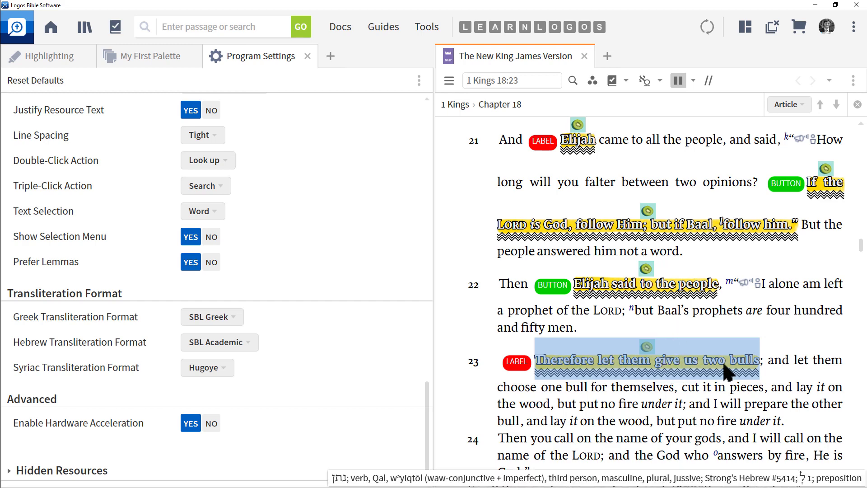
- Remove the highlight from "Therefore let them give us two bulls" using the selection menu
drag(773, 365, 793, 406)
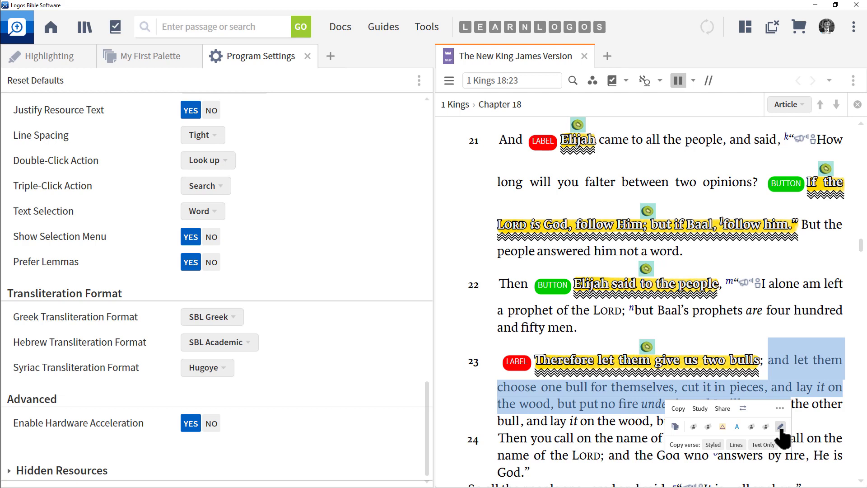
click(812, 424)
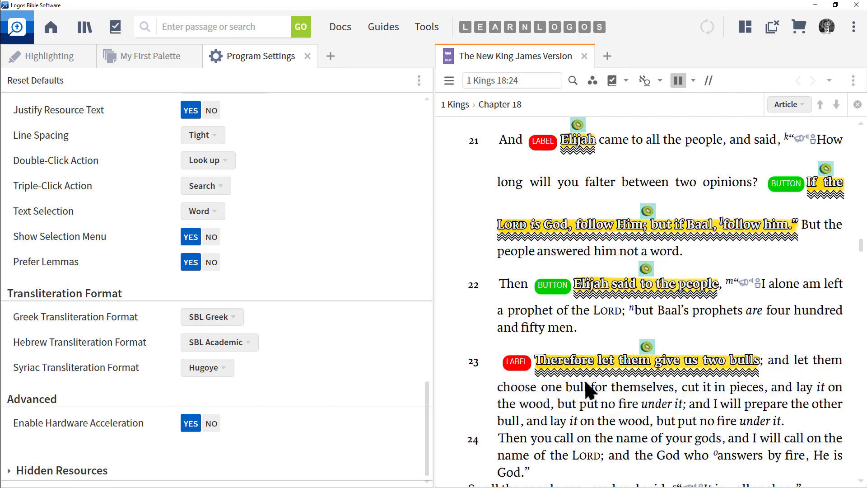
drag(497, 364, 751, 374)
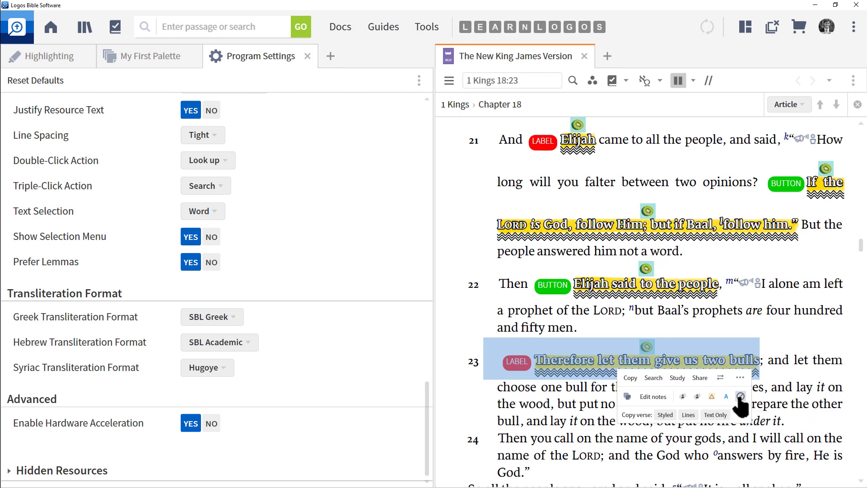
click(740, 397)
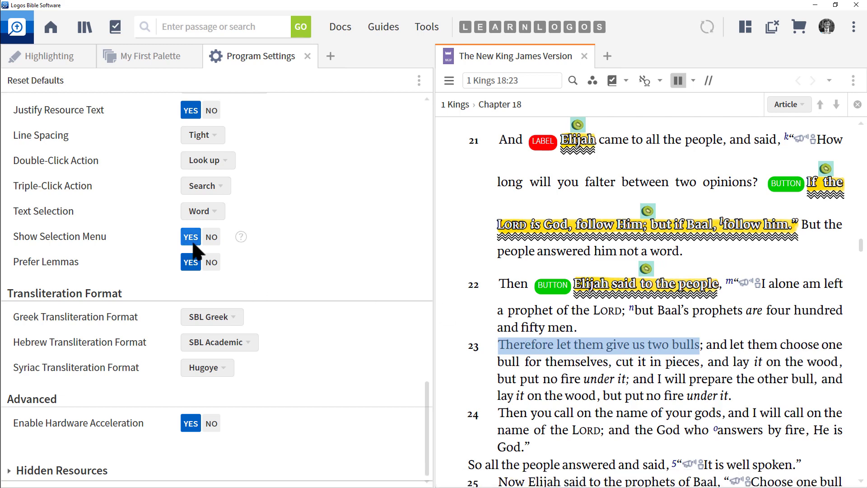
- Turn off Show Selection Menu and close Program Settings
click(211, 238)
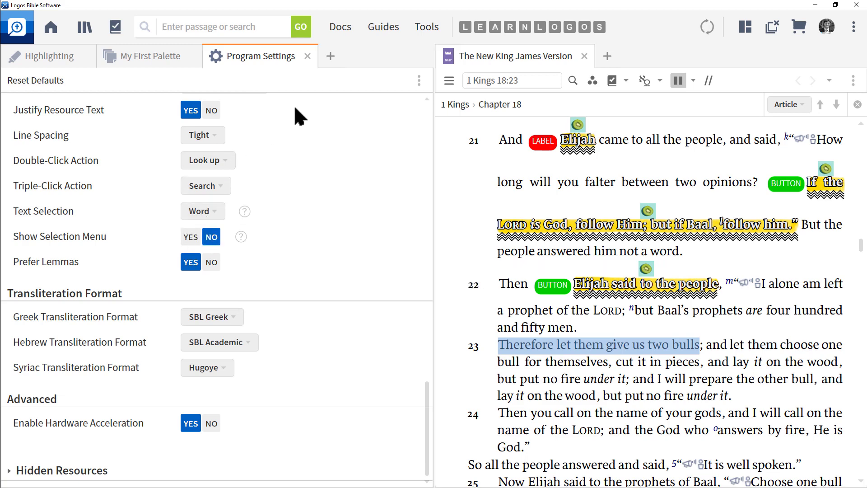
click(307, 55)
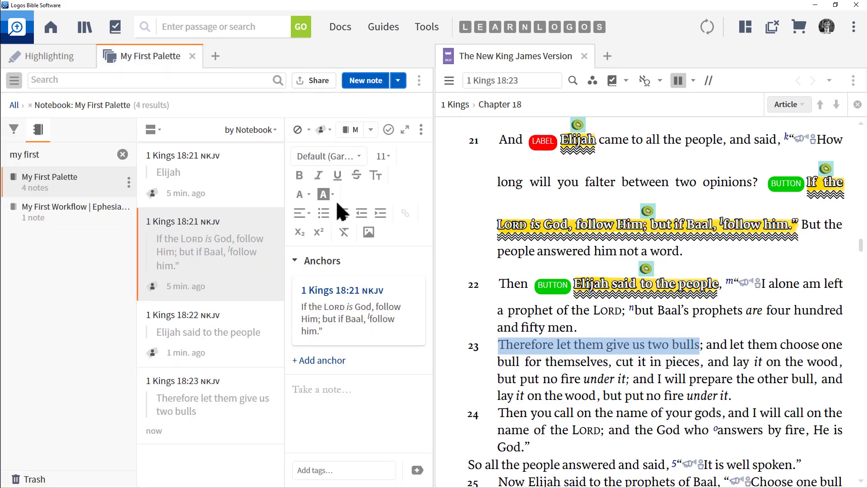
- Erase all highlights across the selected text of verses 21 to 23
drag(476, 144, 776, 348)
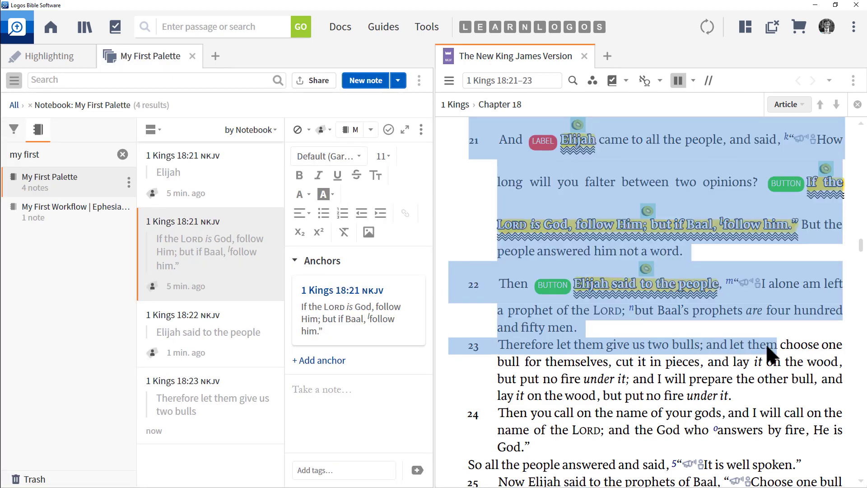
click(15, 59)
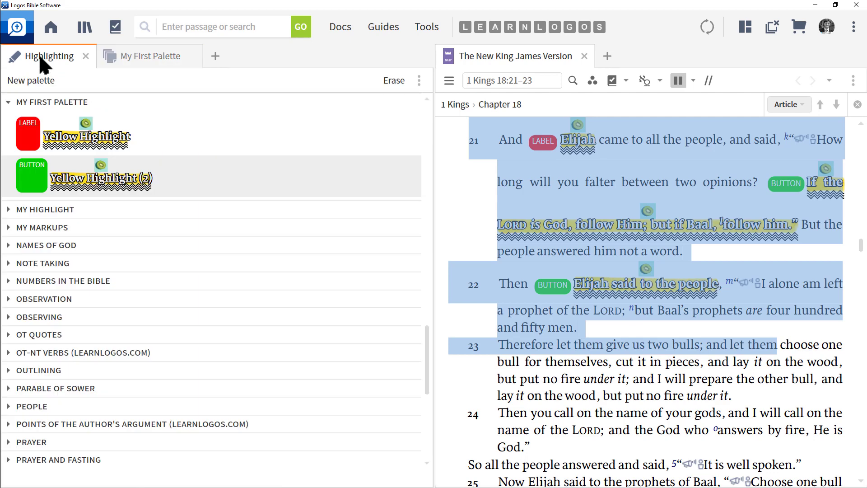
click(393, 82)
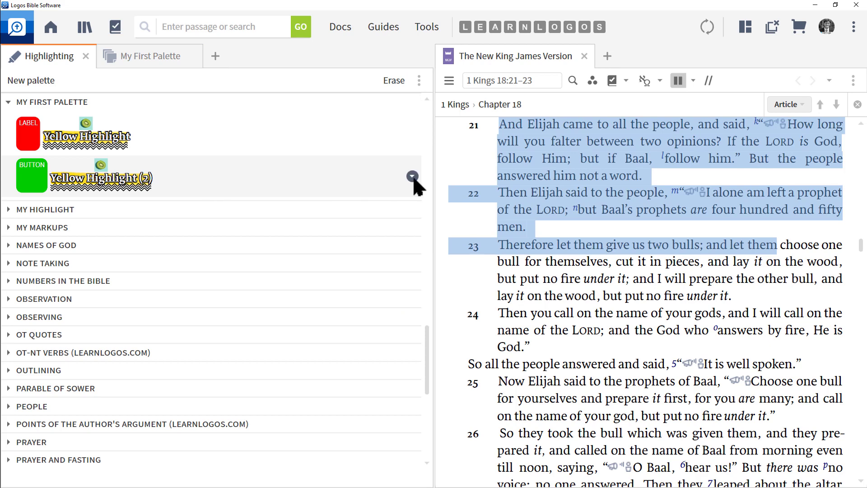
- Rename the Yellow Highlight (2) style to Green Highlight and save it
click(412, 177)
click(323, 233)
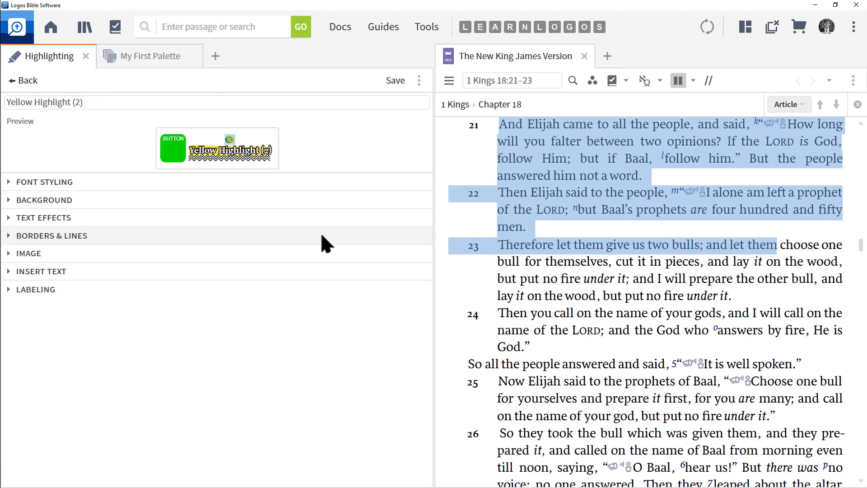
click(11, 101)
double_click(10, 101)
text(C)
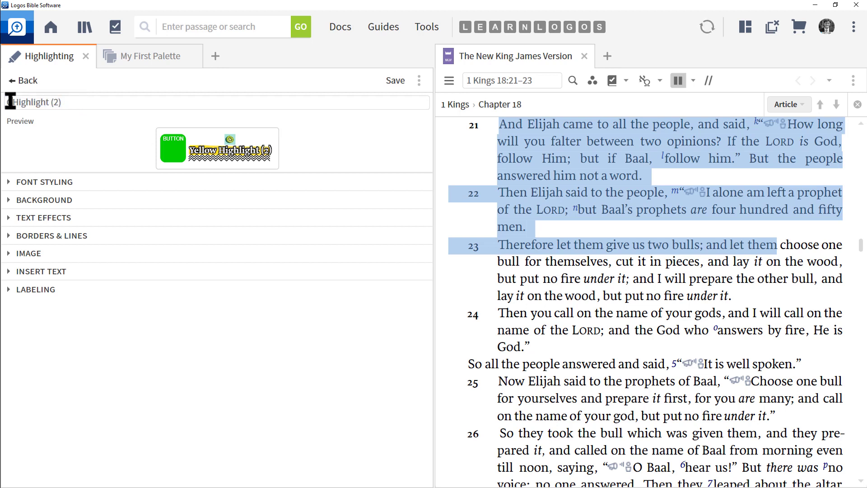
text(reen)
click(86, 103)
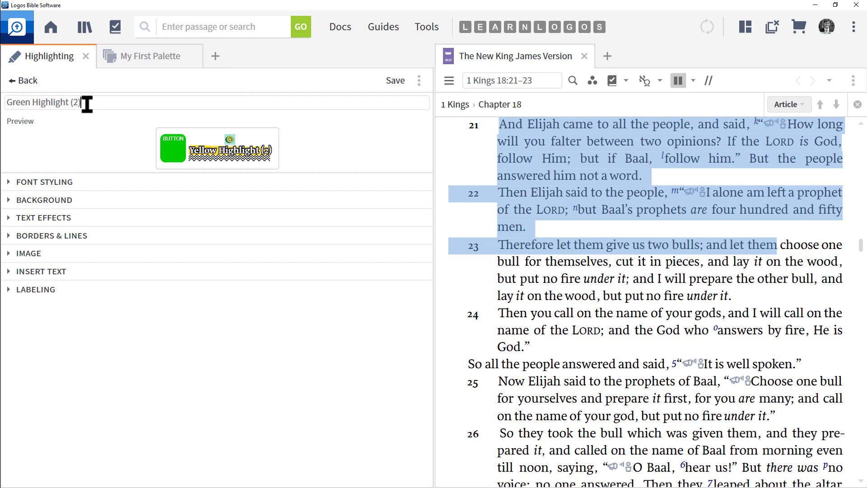
key(BackSpace)
key(BackSpace)
key(BackSpace)
key(BackSpace)
click(396, 81)
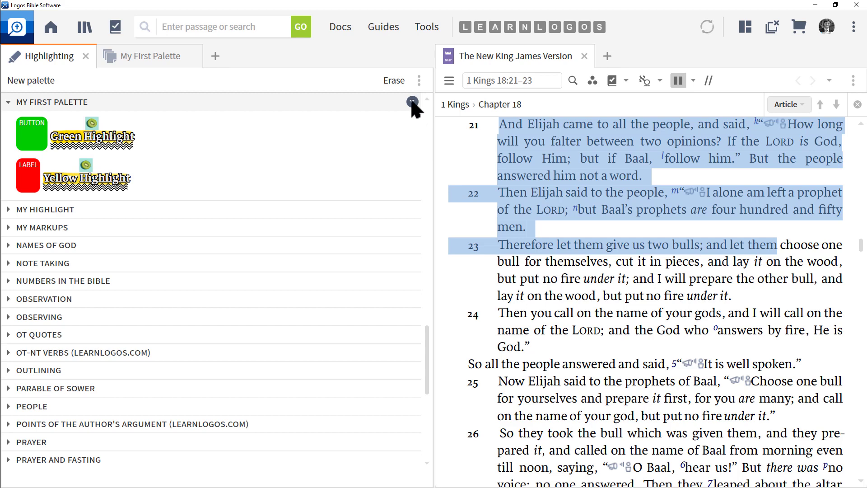
- Add a new style to My First Palette and name it Attributes of God
click(412, 103)
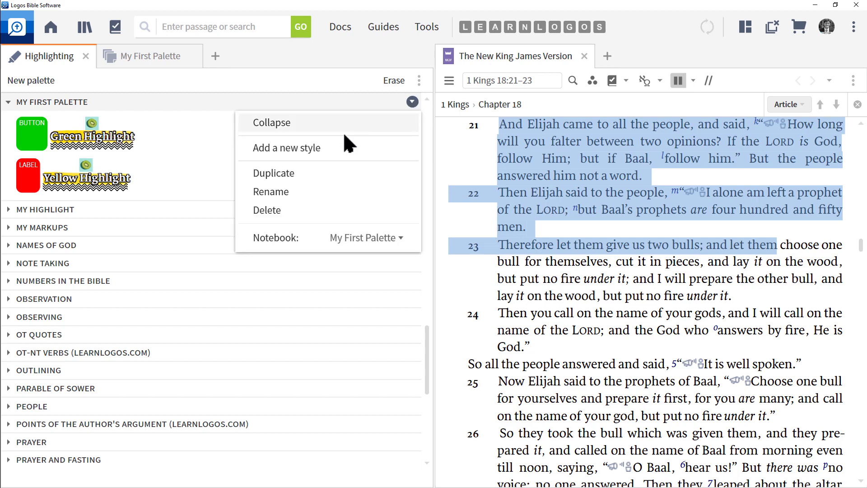
click(312, 148)
click(81, 104)
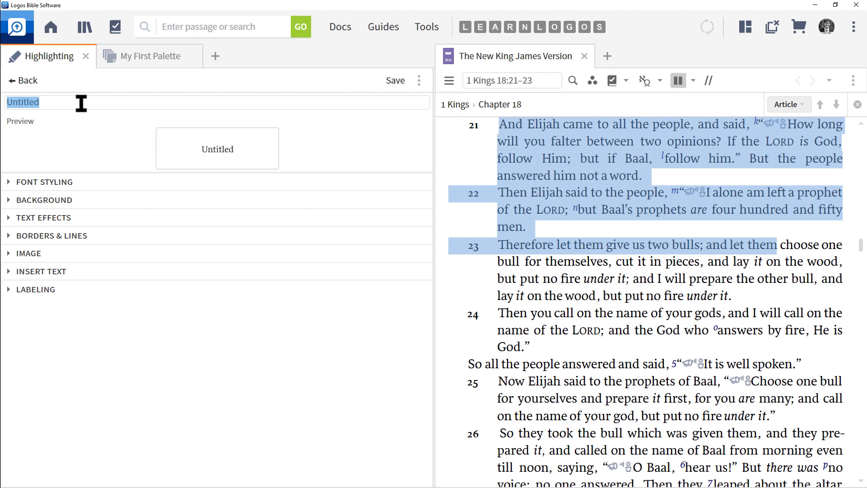
text(Attributes of God)
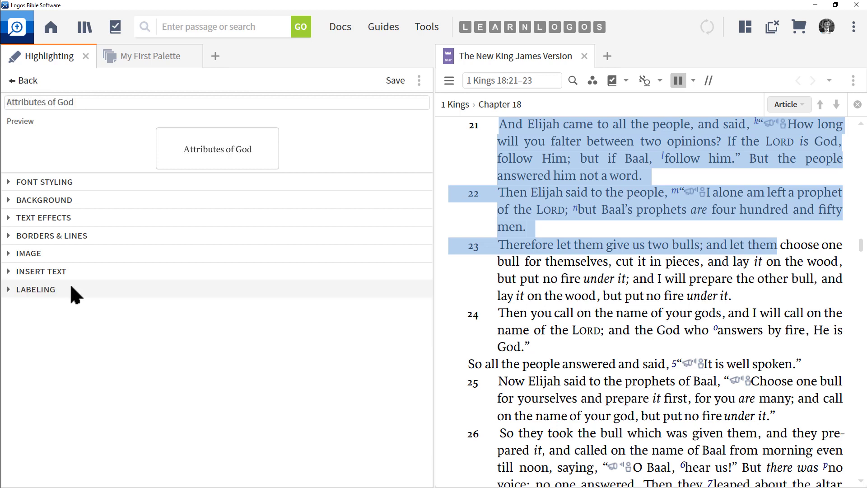
- In the style's labeling options, enable implying a label and prompting to enter attributes
click(9, 289)
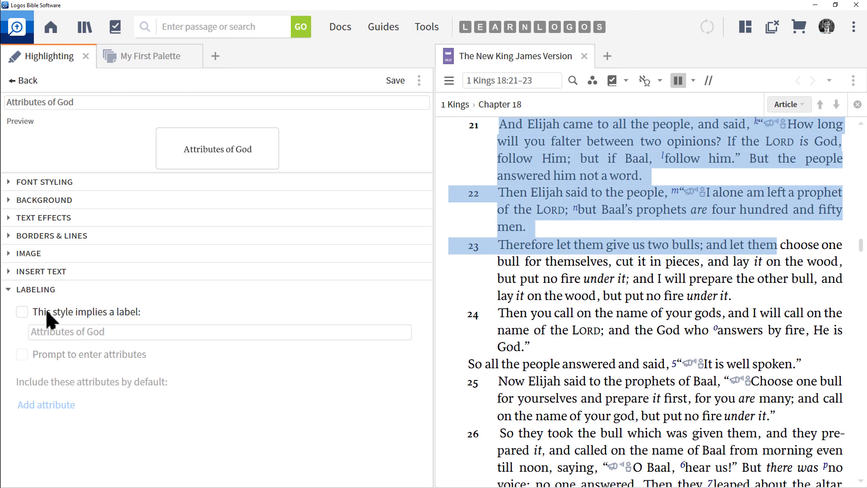
click(22, 311)
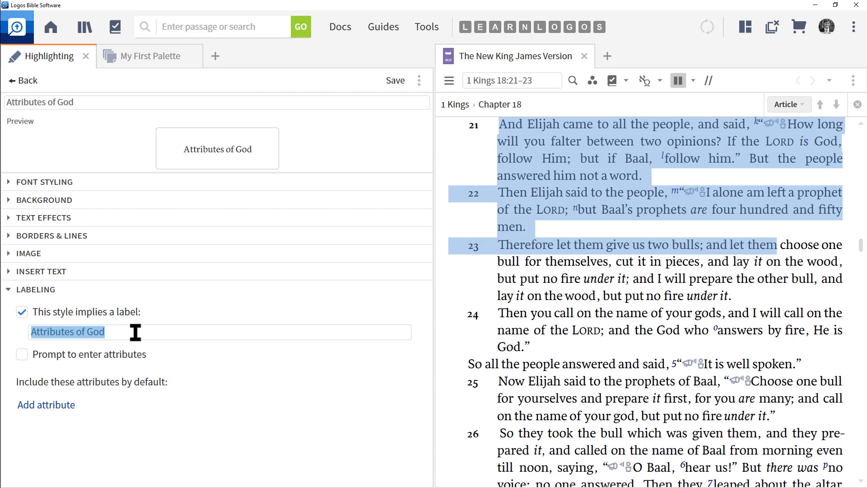
click(27, 357)
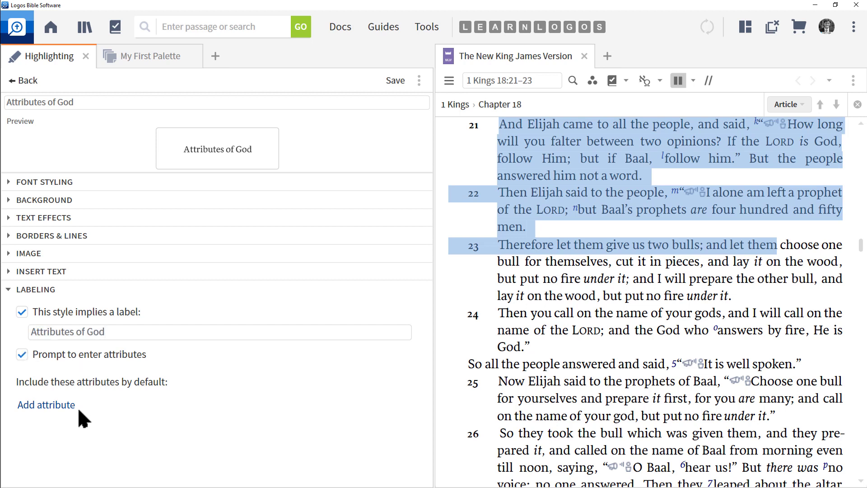
- Add a default attribute of List type named Attributes of God
click(54, 406)
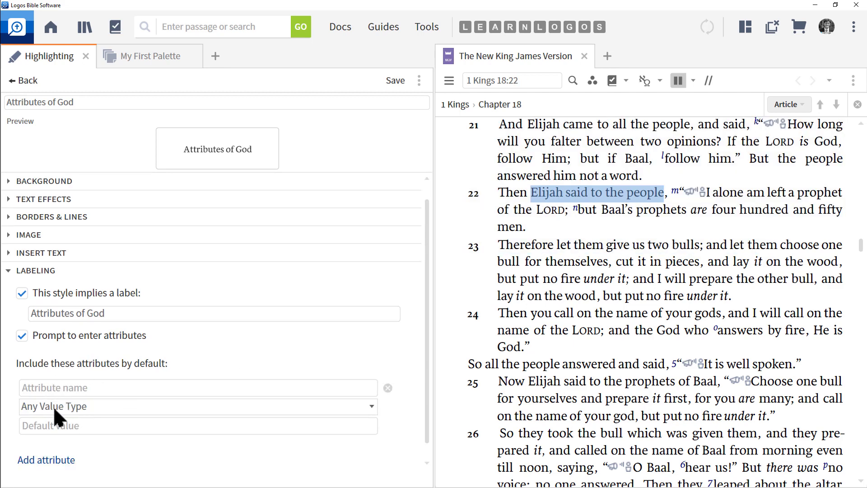
click(91, 404)
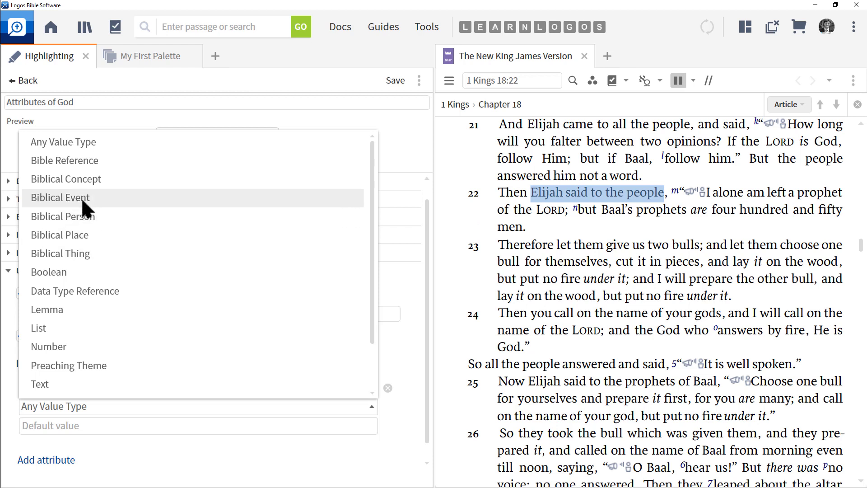
scroll(85, 196, down, 1)
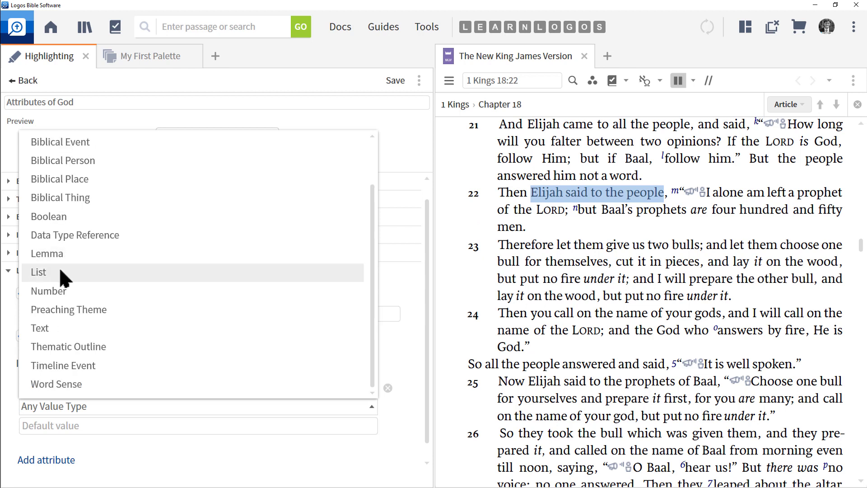
click(47, 271)
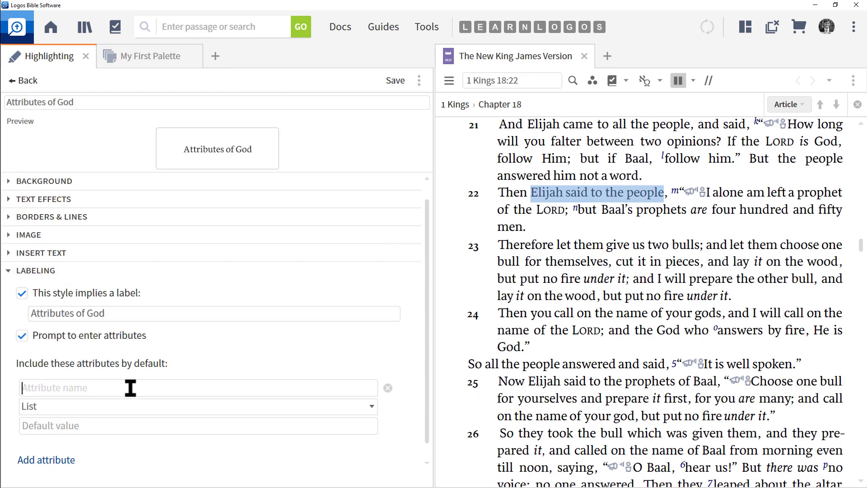
text(Attr)
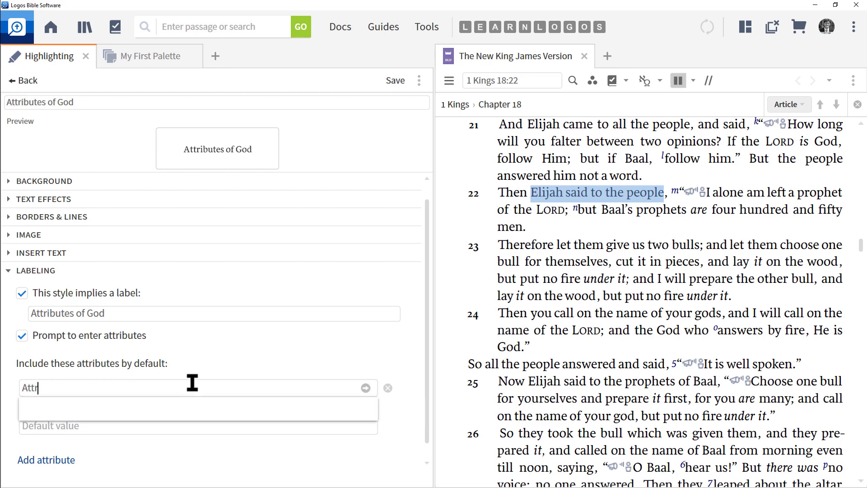
text(ibutes of God)
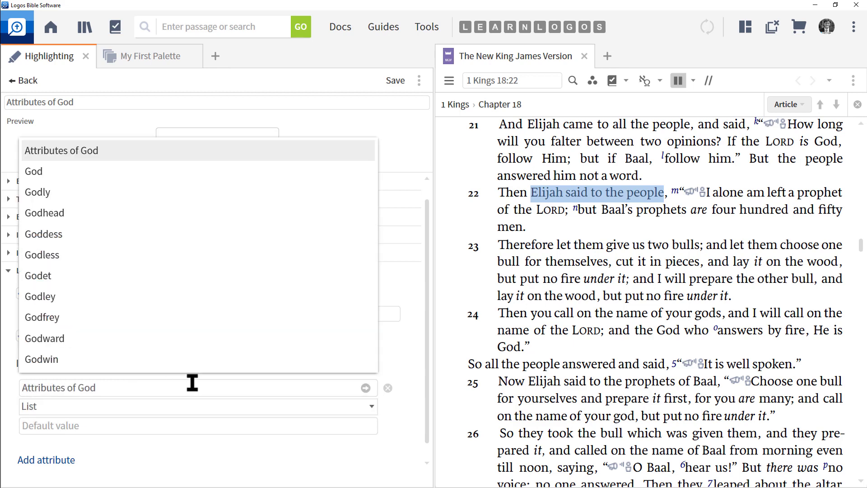
click(83, 150)
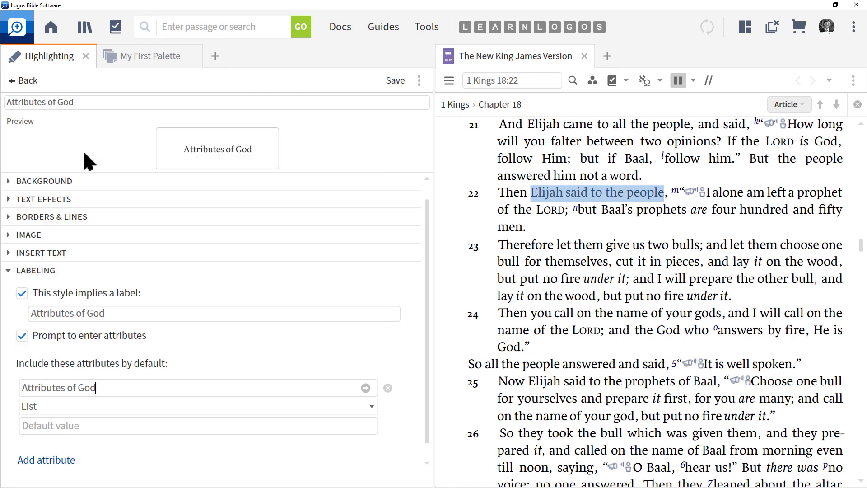
- Set the attribute's default value to Omnipresent; Omniscience and save the style
click(51, 425)
text(Omn)
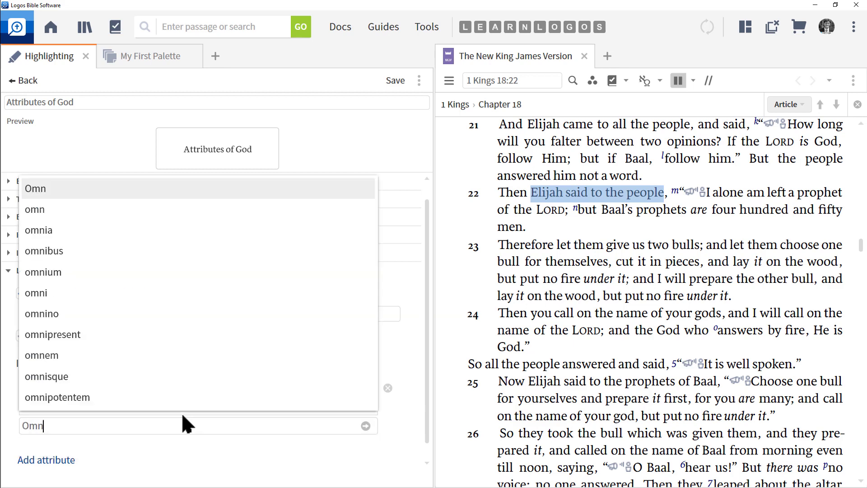
text(ipresent)
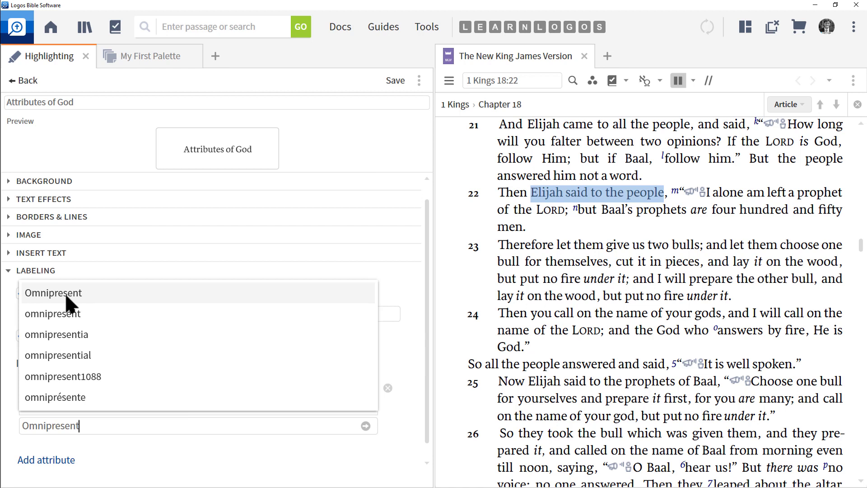
click(67, 297)
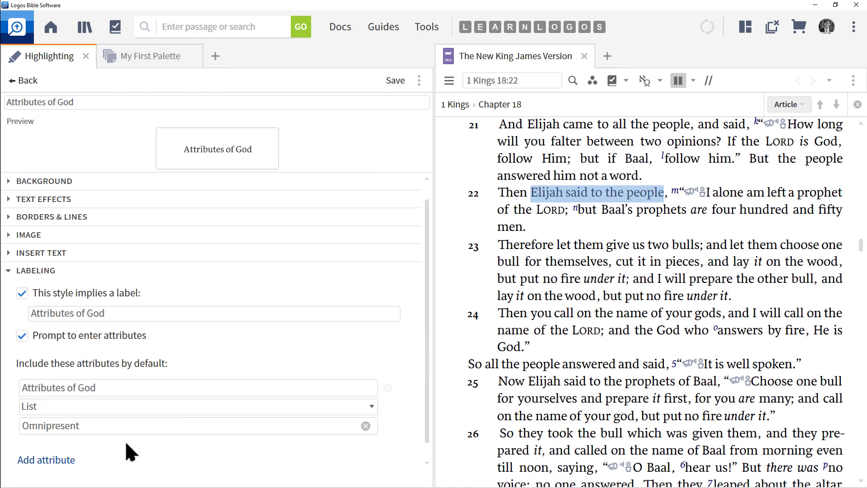
text(;)
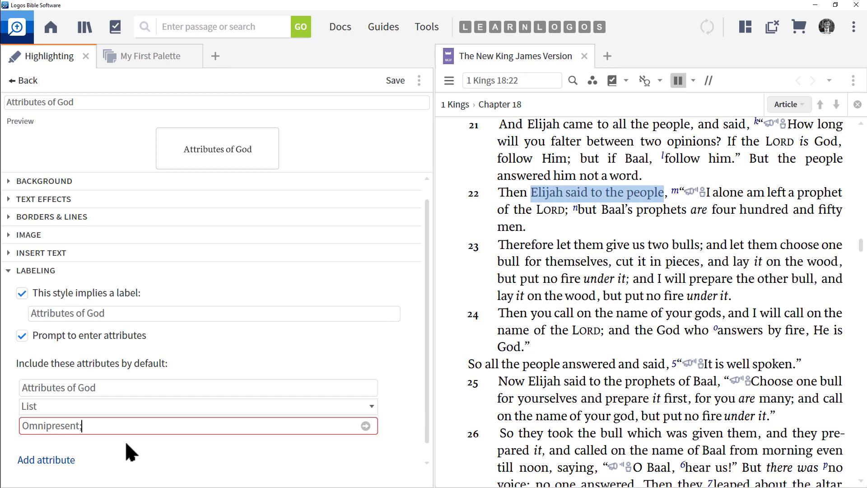
text(Omn)
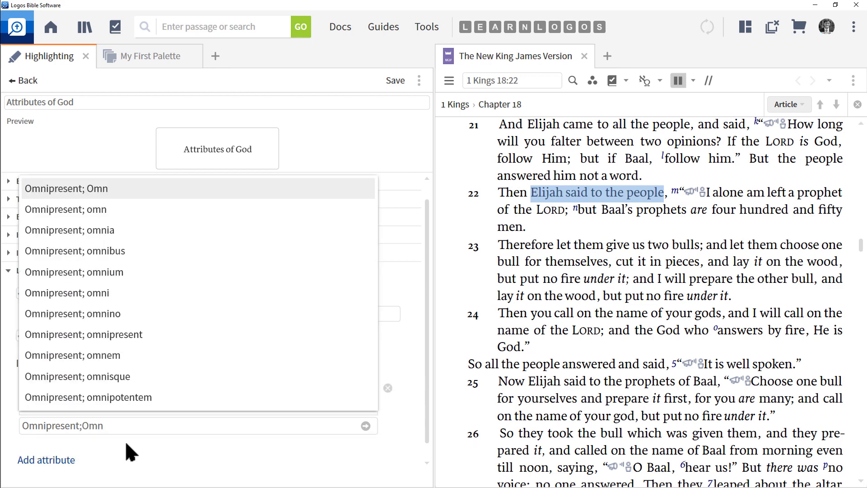
text(iscien)
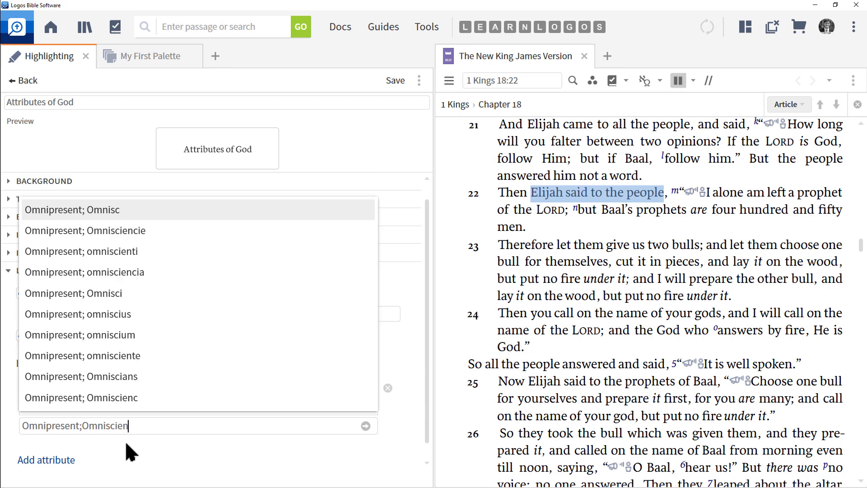
text(ce)
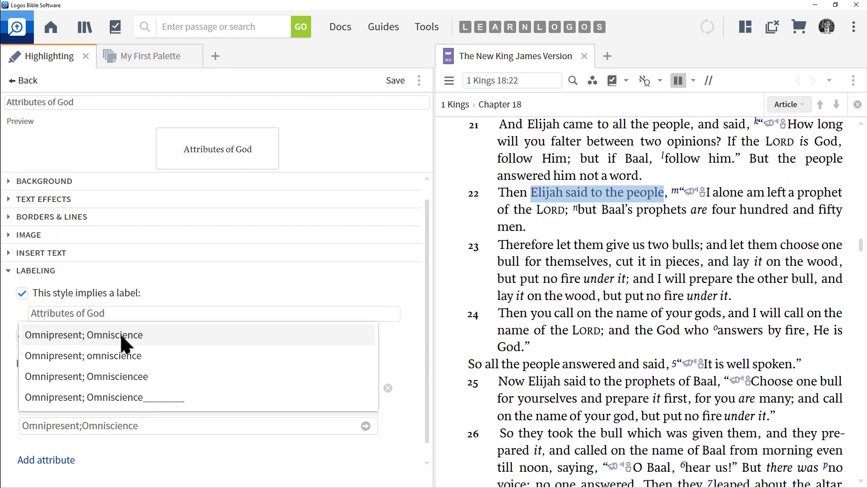
click(122, 344)
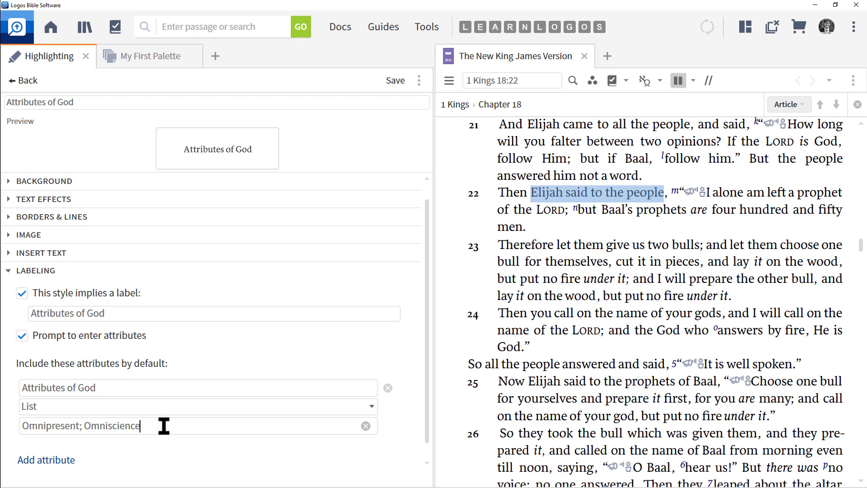
click(392, 82)
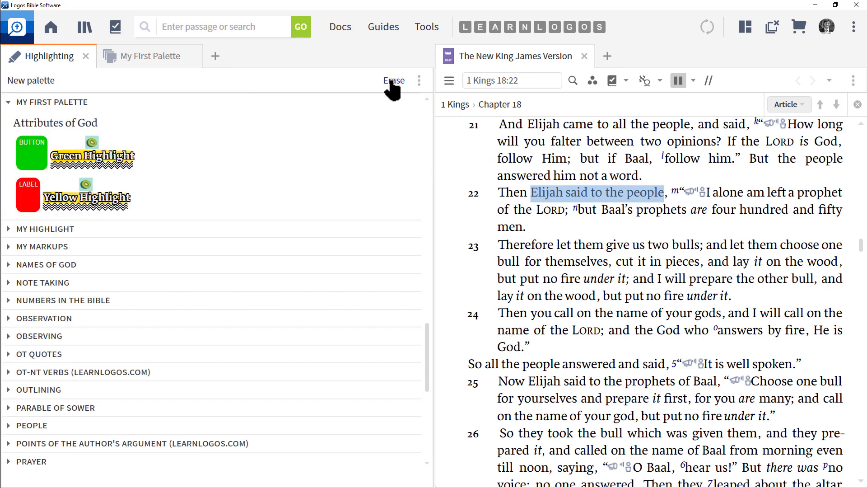
- Apply the Attributes of God style to the word God in verse 21, choosing Omniscience as its attribute value
mouse_move(66, 128)
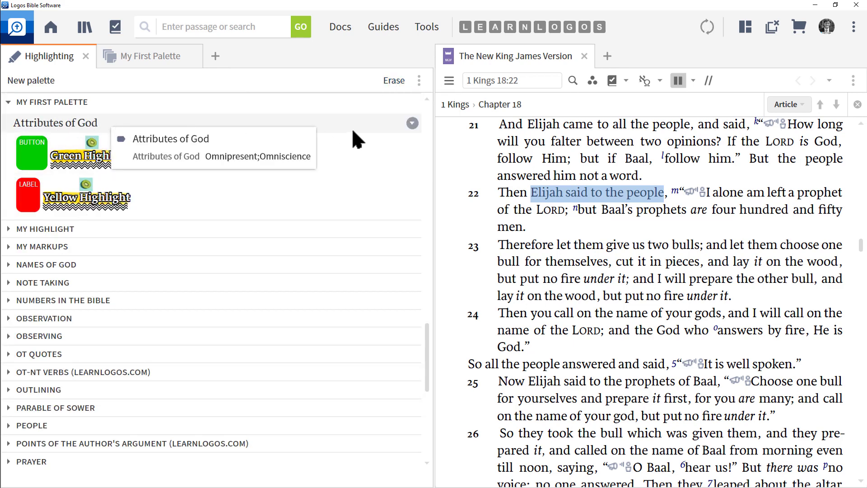
click(595, 218)
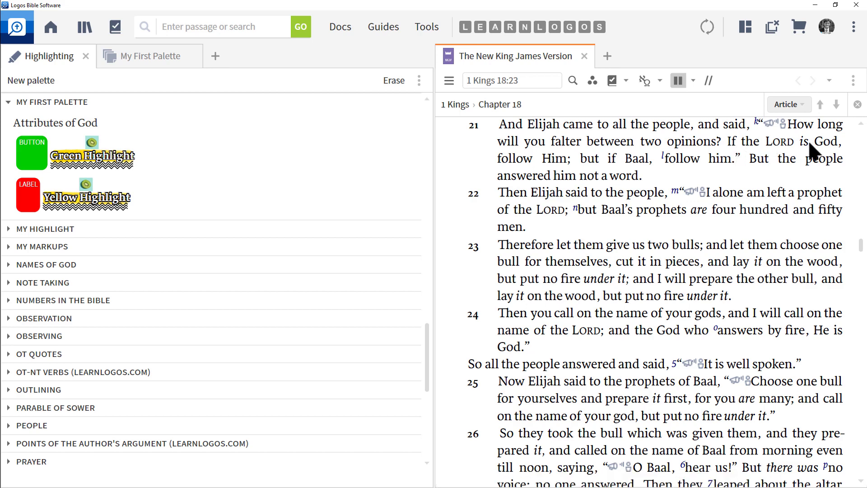
drag(817, 144, 838, 149)
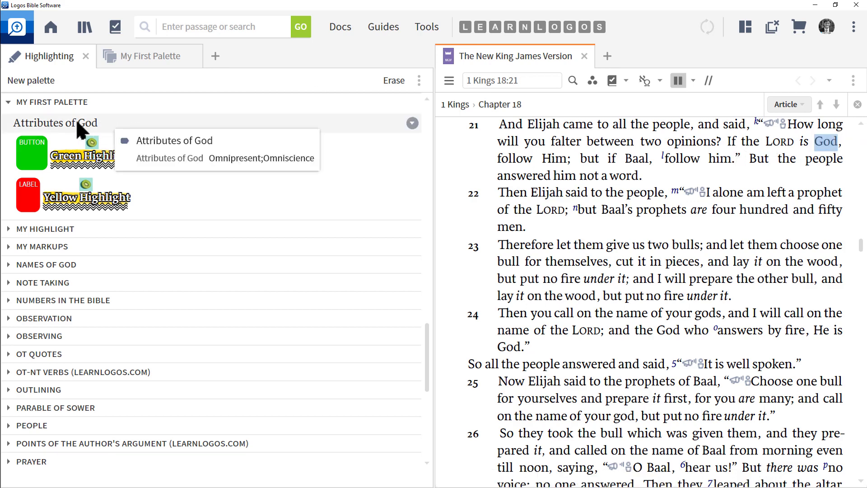
click(64, 121)
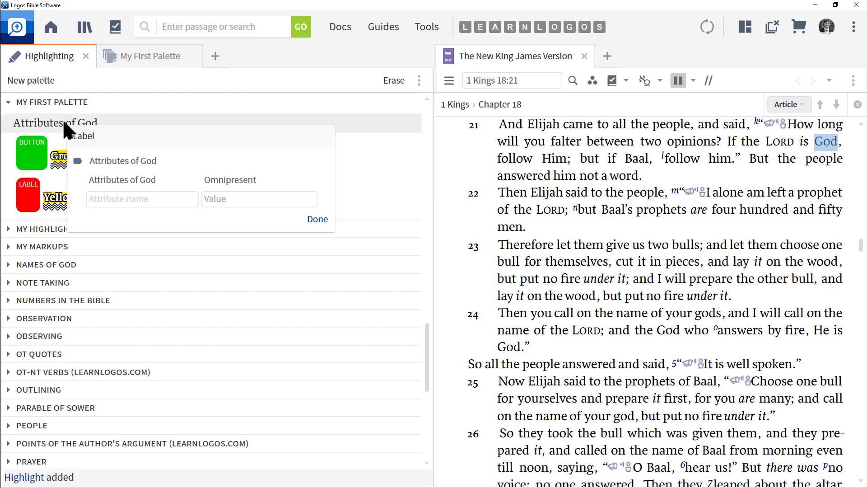
click(132, 161)
click(275, 179)
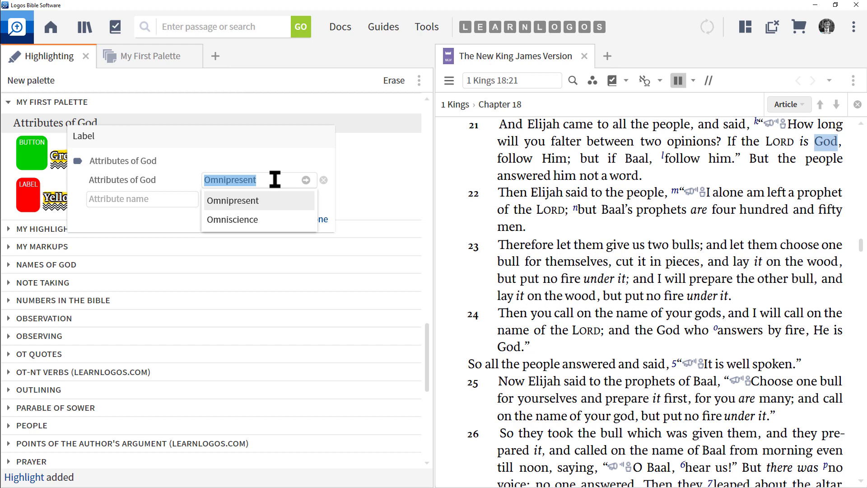
click(257, 220)
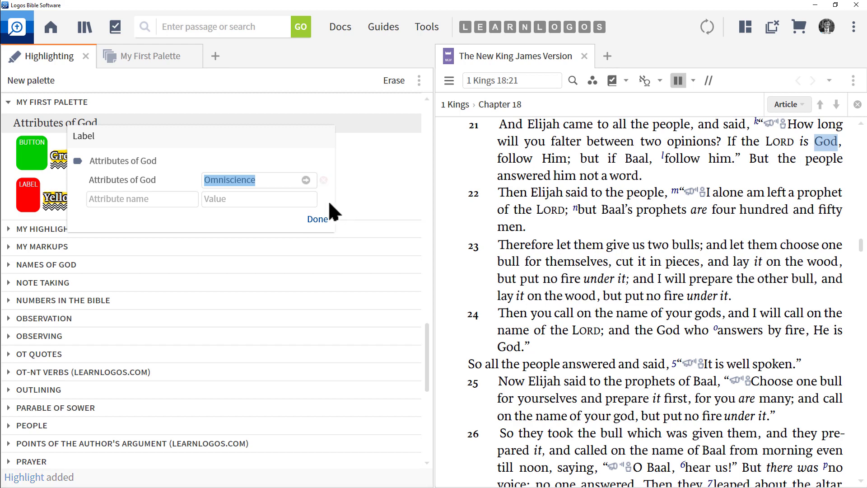
click(318, 219)
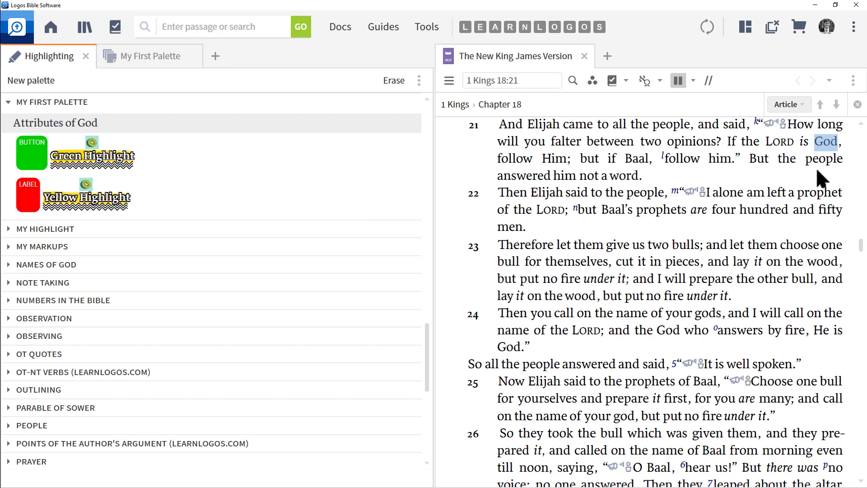
- Search all resources for the Attributes of God label with Omniscience from the highlighted word's context menu
mouse_move(829, 150)
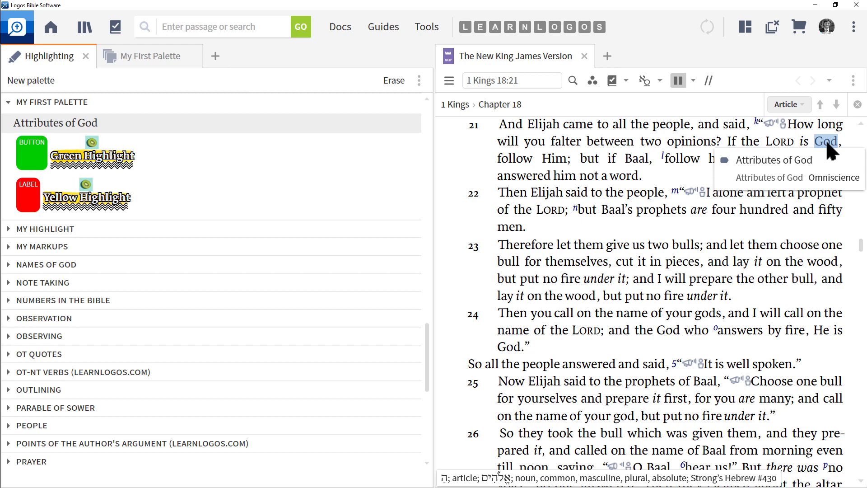
right_click(829, 150)
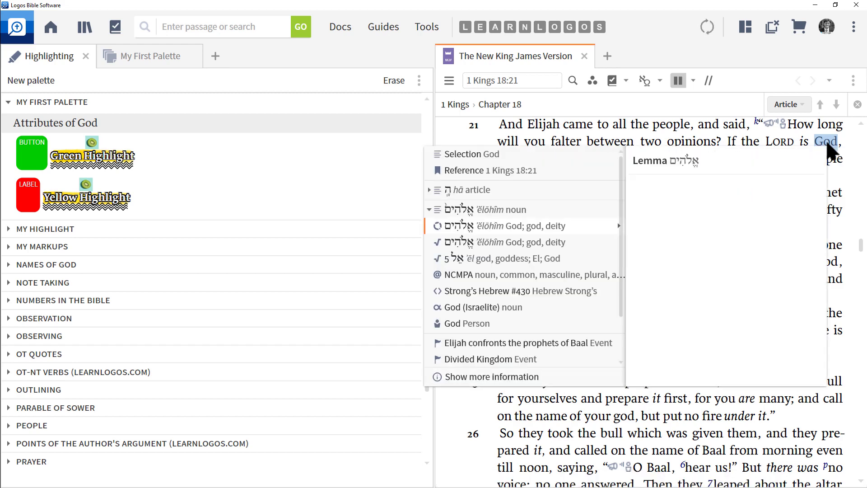
scroll(523, 225, down, 5)
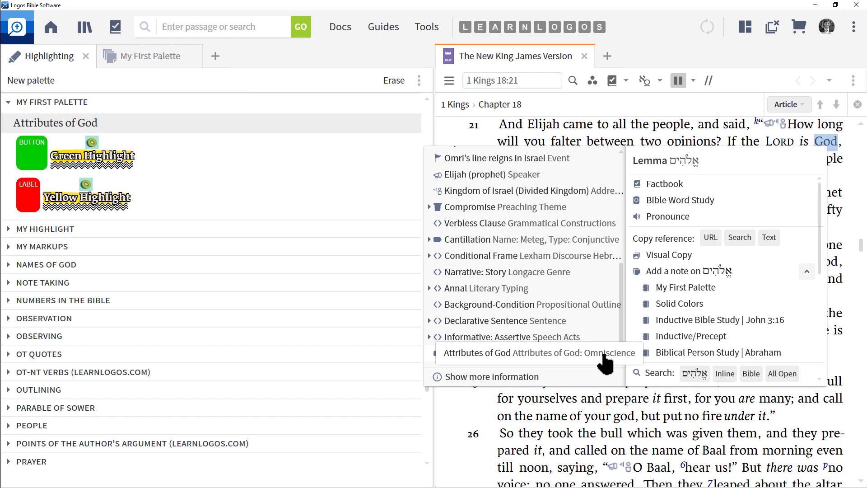
click(543, 354)
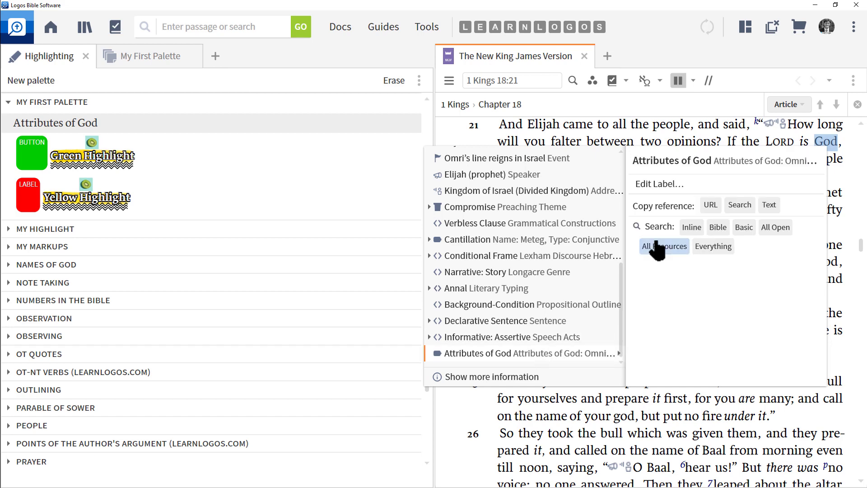
click(724, 229)
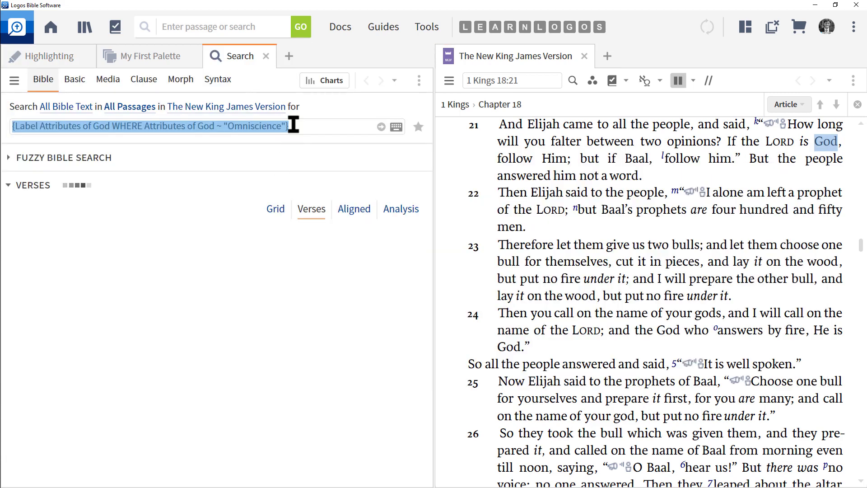
- Run the label search and examine the My First Palette notebook note for the highlighted word God
click(317, 130)
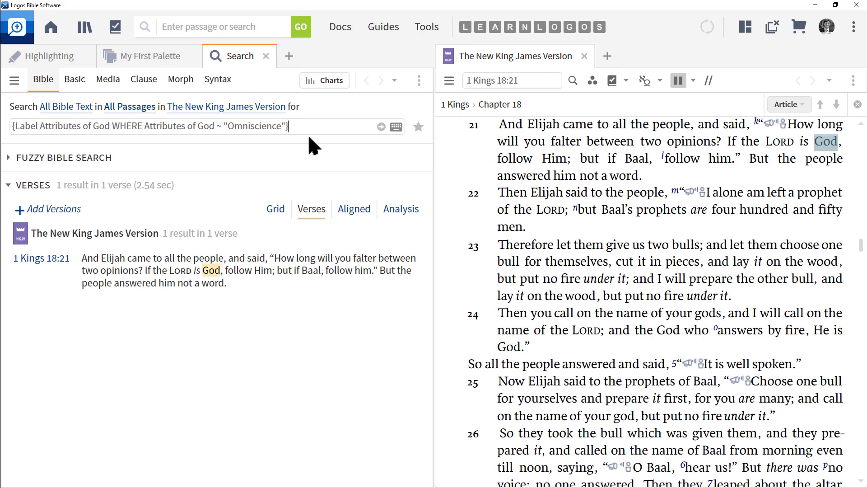
click(266, 56)
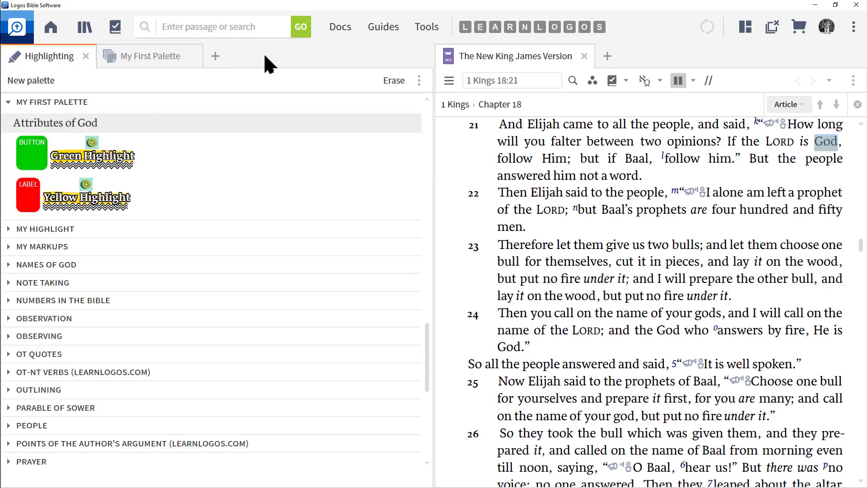
click(145, 54)
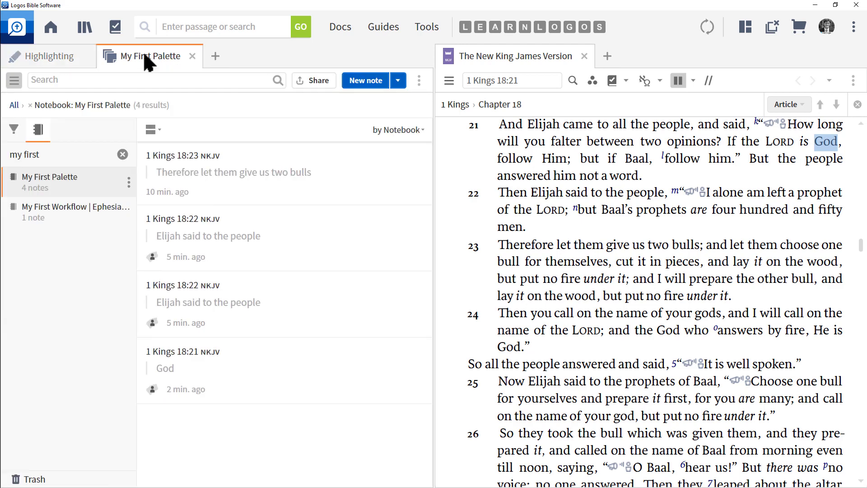
click(191, 378)
mouse_move(365, 291)
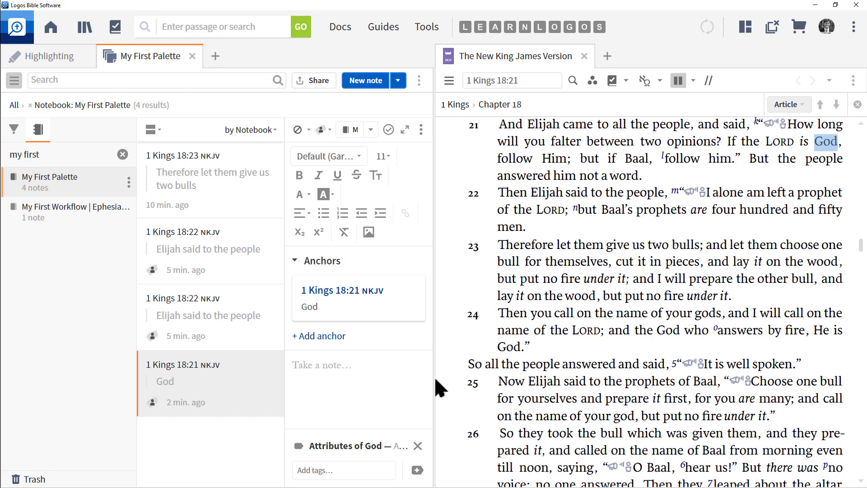
drag(435, 379, 651, 381)
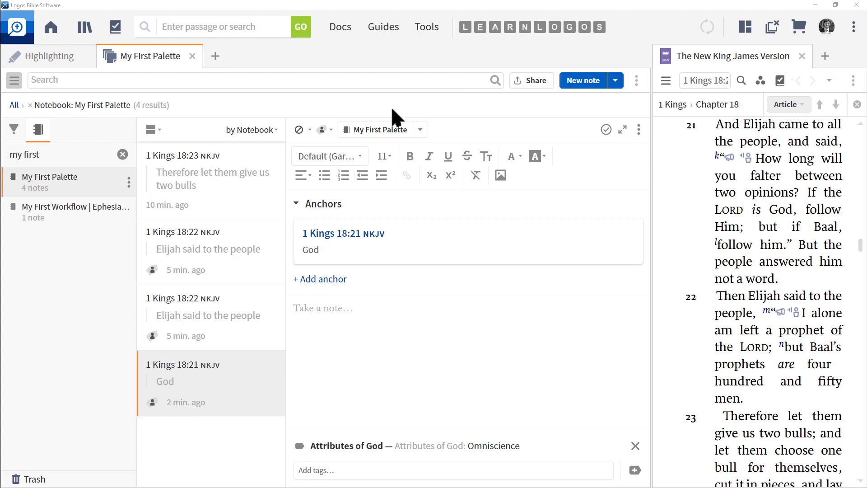
mouse_move(390, 108)
mouse_down()
mouse_move(329, 119)
mouse_move(461, 149)
mouse_move(366, 125)
mouse_up()
drag(651, 165, 439, 176)
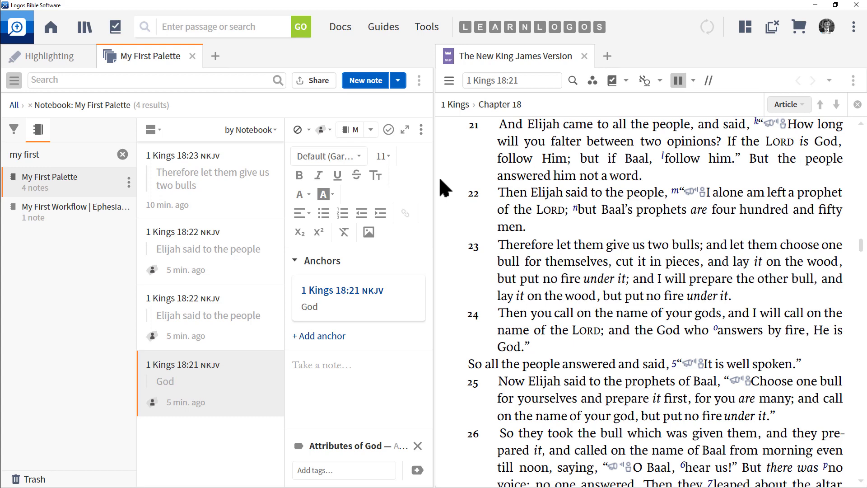
- Close the notebook tab and try to delete the My First Palette palette
click(192, 56)
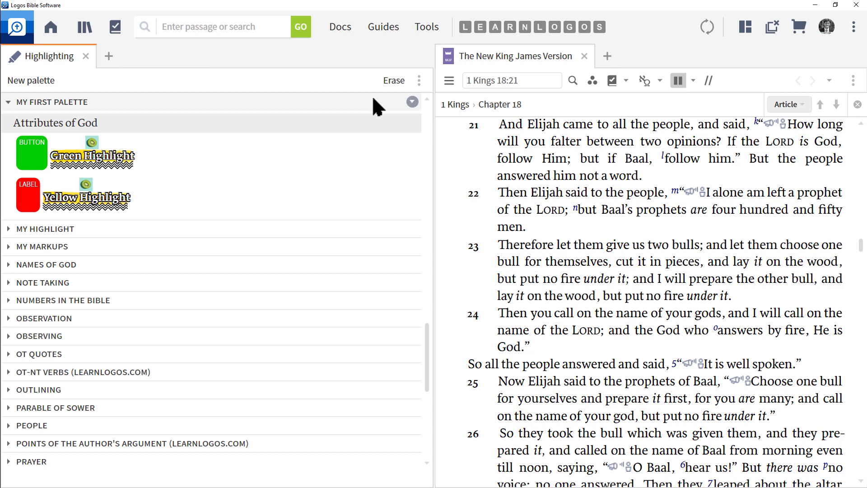
click(413, 102)
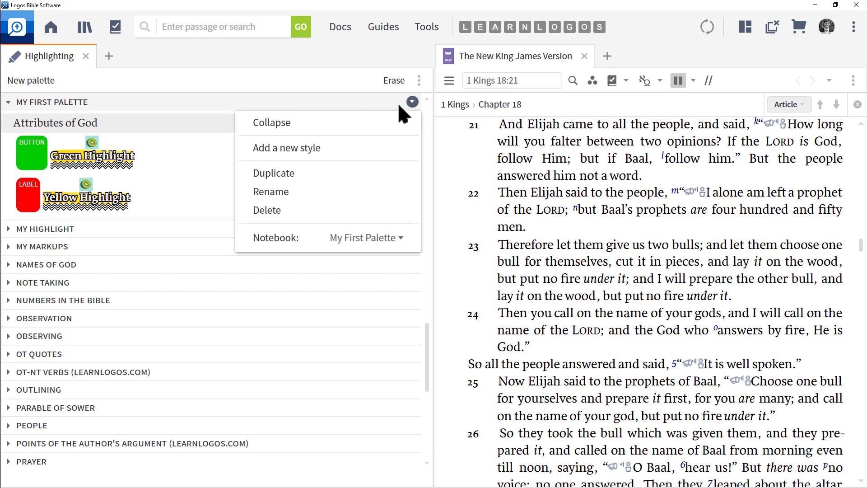
click(270, 212)
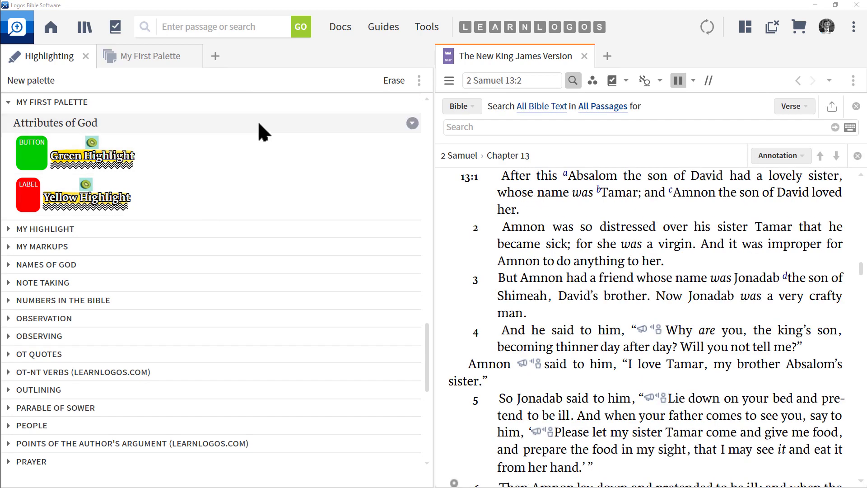
- Delete the Attributes of God style, restyling its annotations to No highlight
right_click(346, 121)
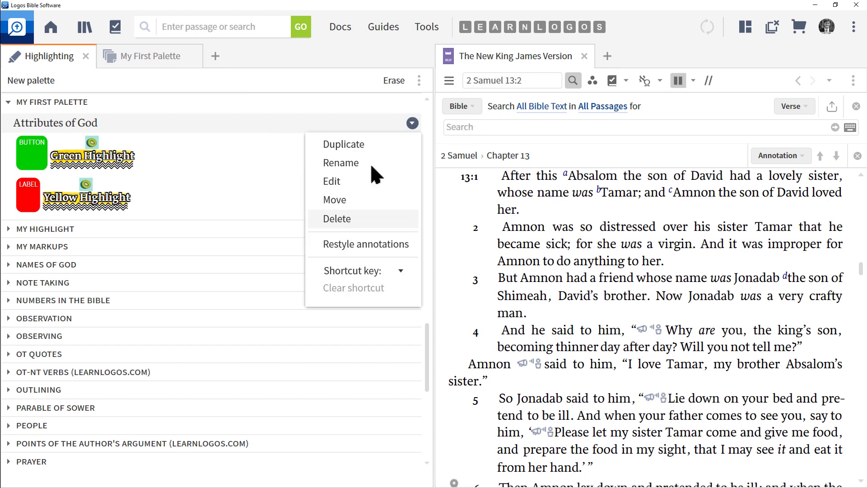
click(346, 218)
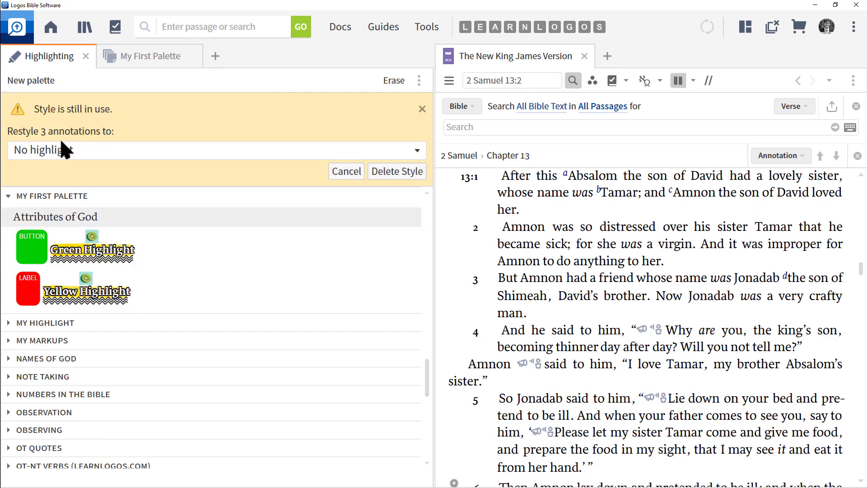
click(118, 149)
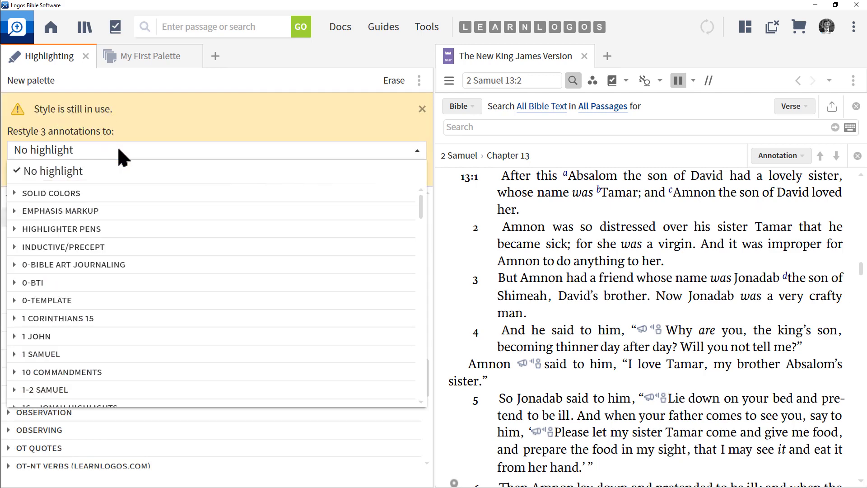
click(118, 150)
click(392, 174)
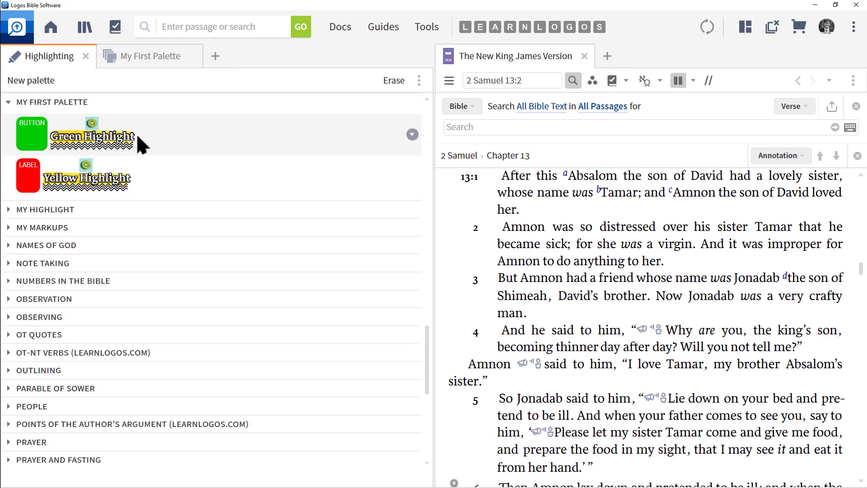
- Delete the Green Highlight style from My First Palette, leaving its annotations with no highlight
click(412, 134)
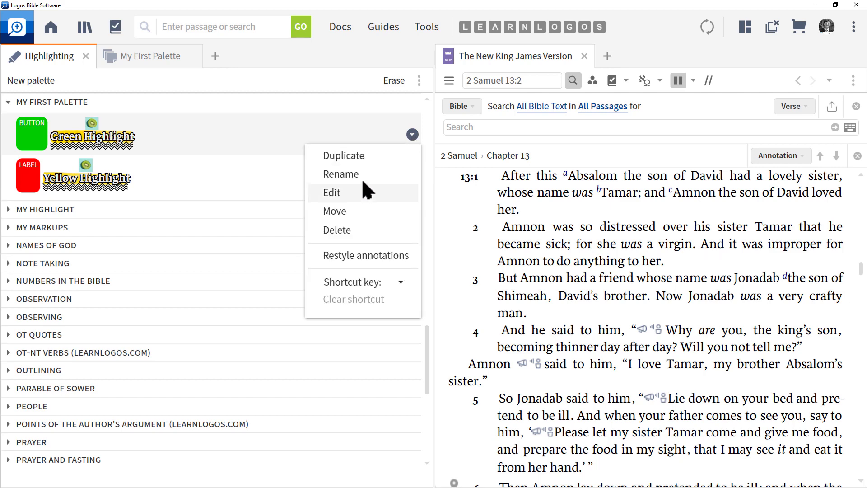
click(348, 226)
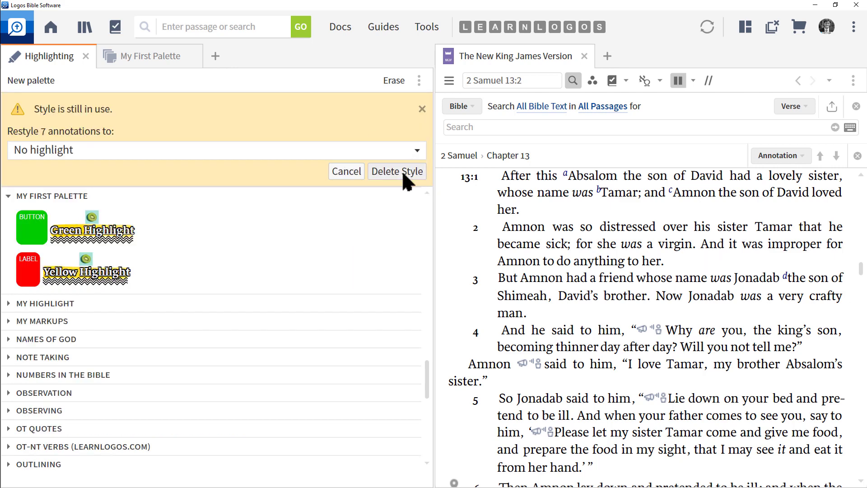
click(401, 171)
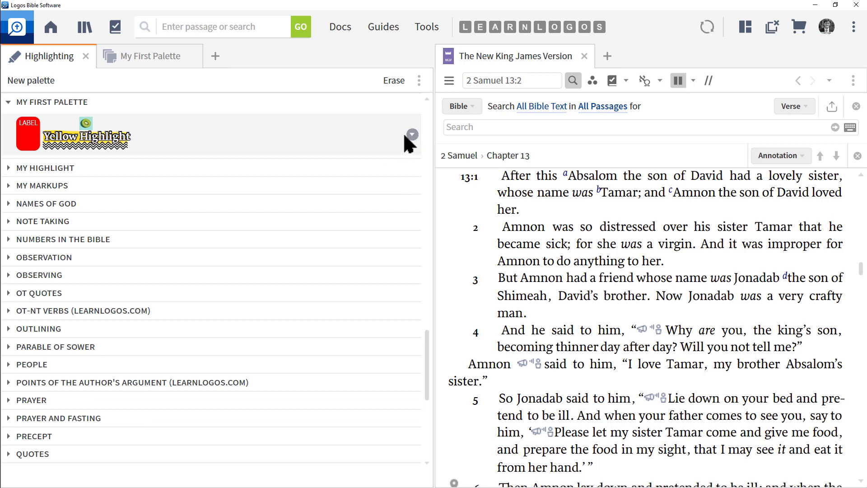
- Delete the Yellow Highlight style from My First Palette, leaving its annotations with no highlight
click(412, 134)
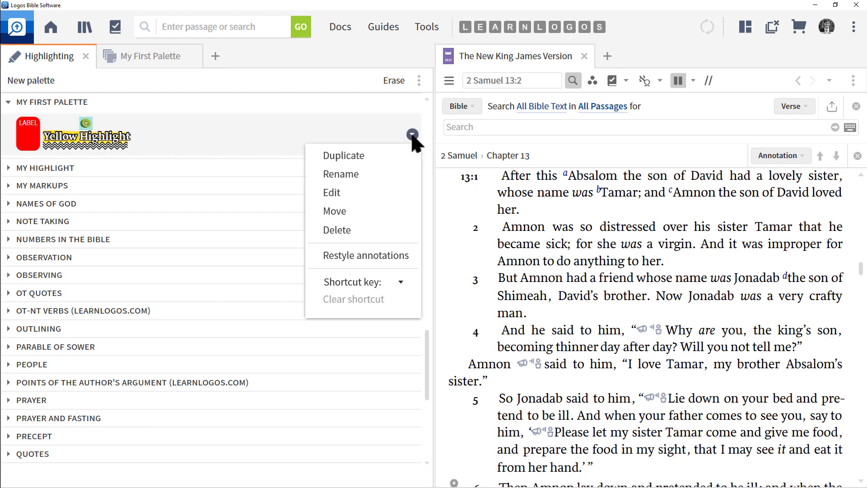
click(346, 229)
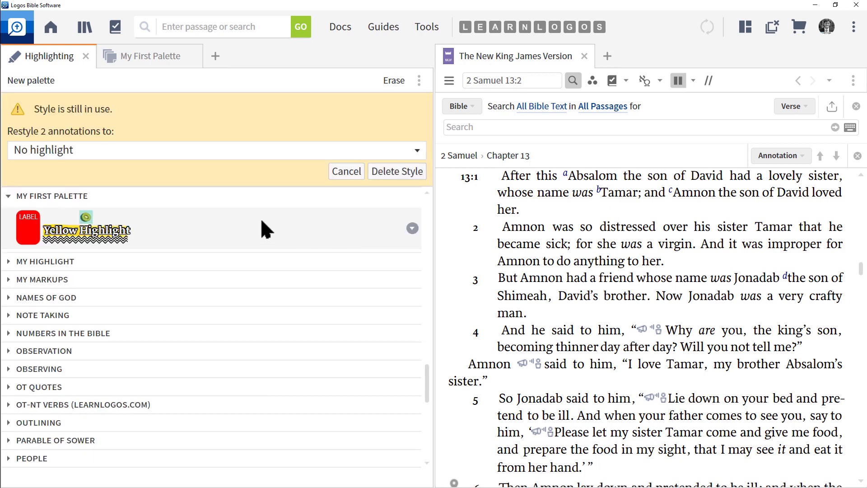
click(396, 174)
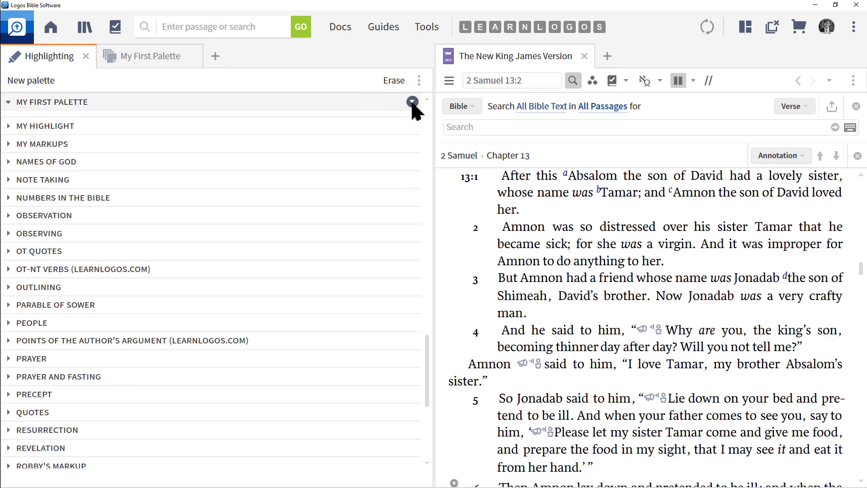
- Delete the My First Palette palette
click(412, 102)
click(282, 210)
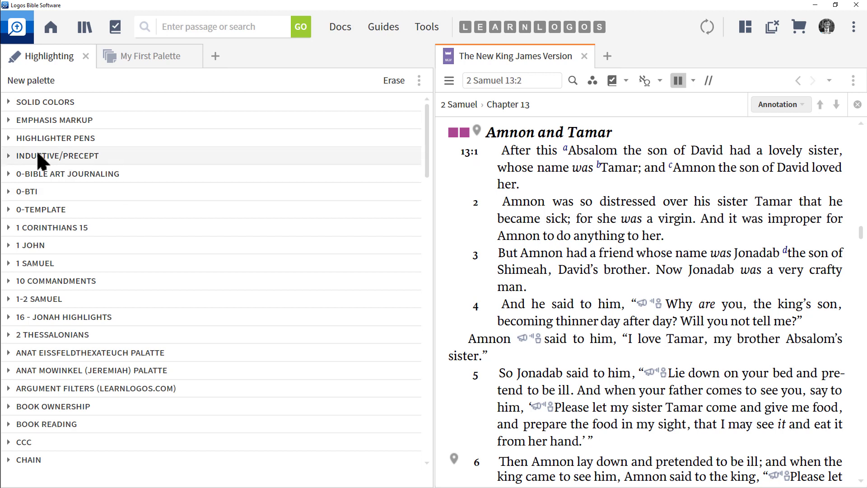
- Highlight "Absalom the son of David" in 2 Samuel 13:1 with the Green Highlighter pen
click(8, 138)
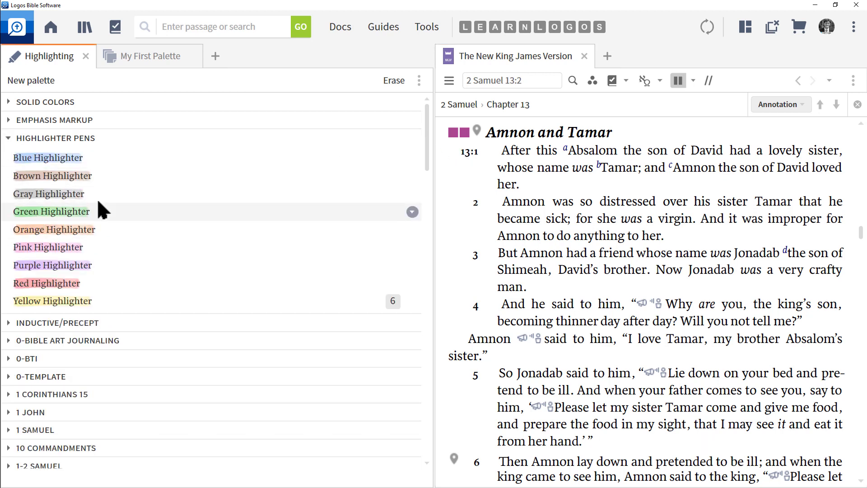
drag(571, 154, 721, 156)
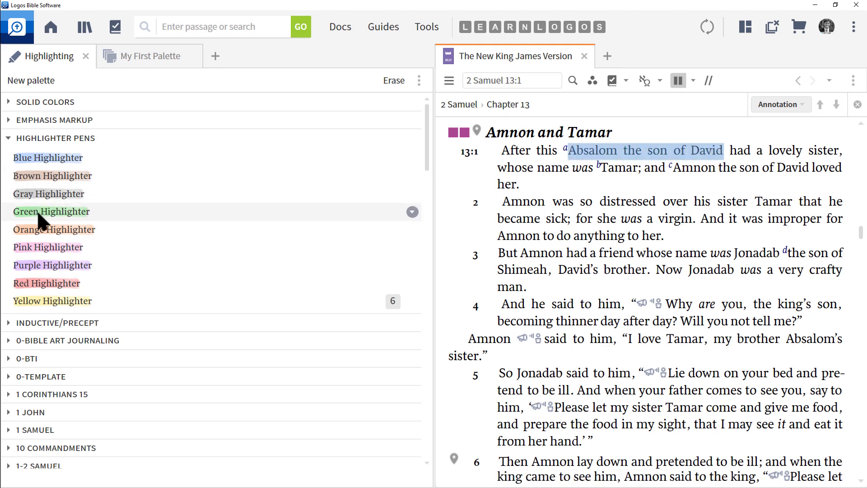
click(54, 216)
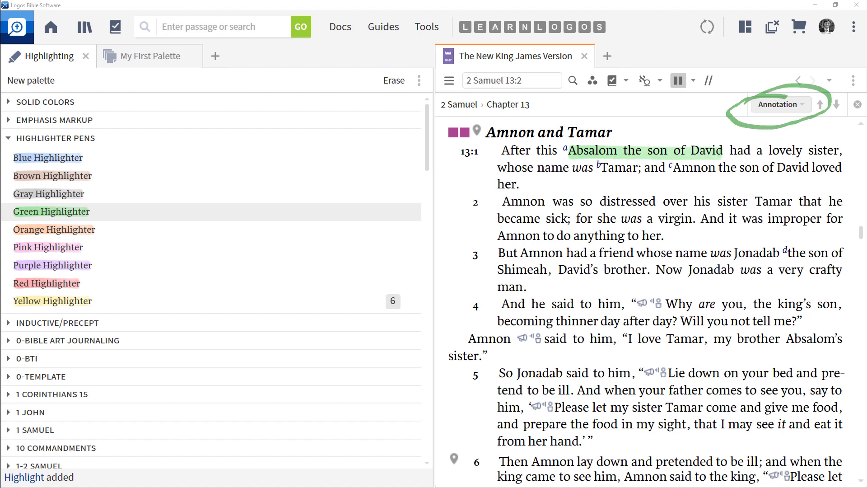
- Set the reading navigation to Annotation and step back and forth between highlighted passages
click(780, 105)
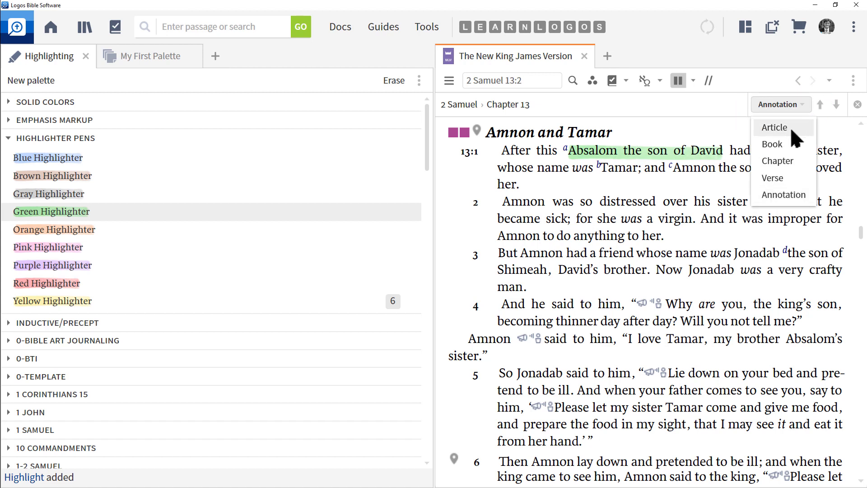
click(794, 197)
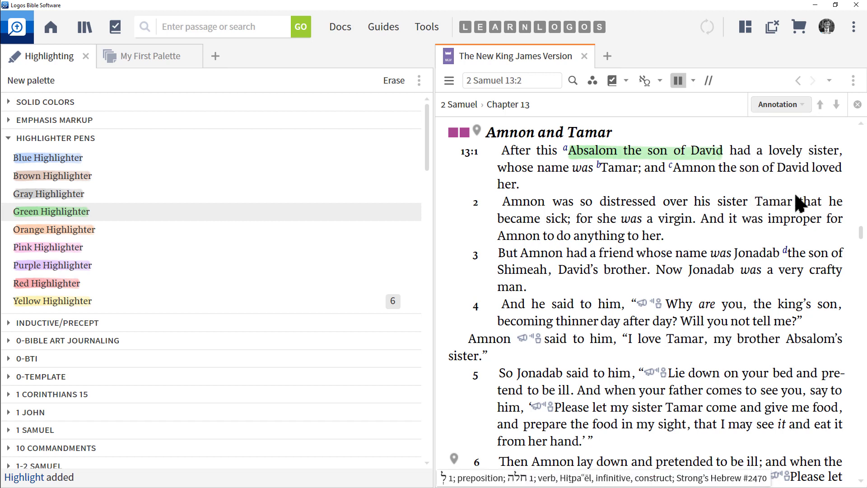
click(820, 105)
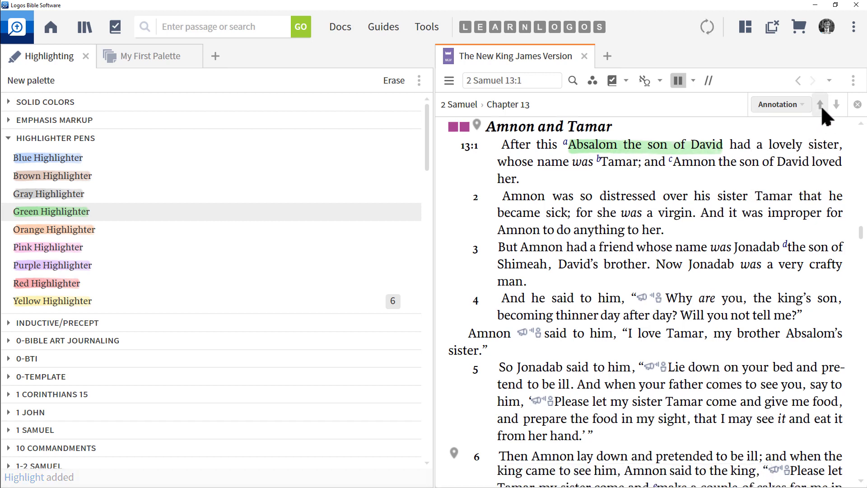
click(820, 105)
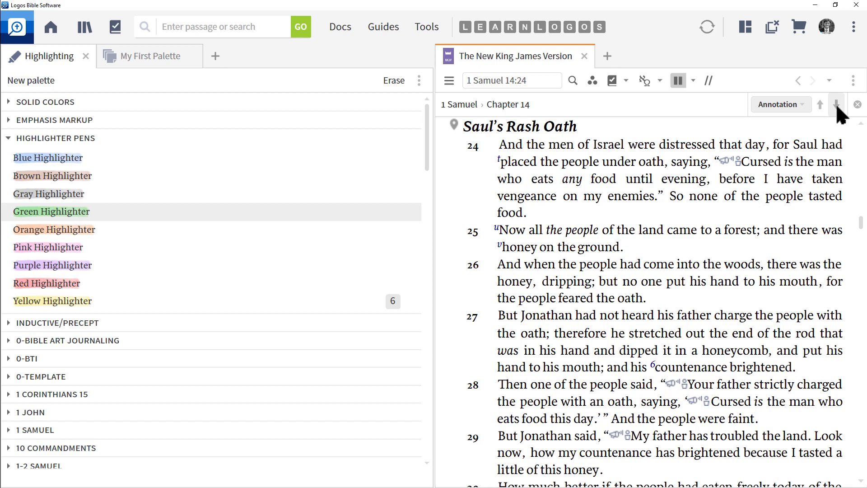
click(836, 103)
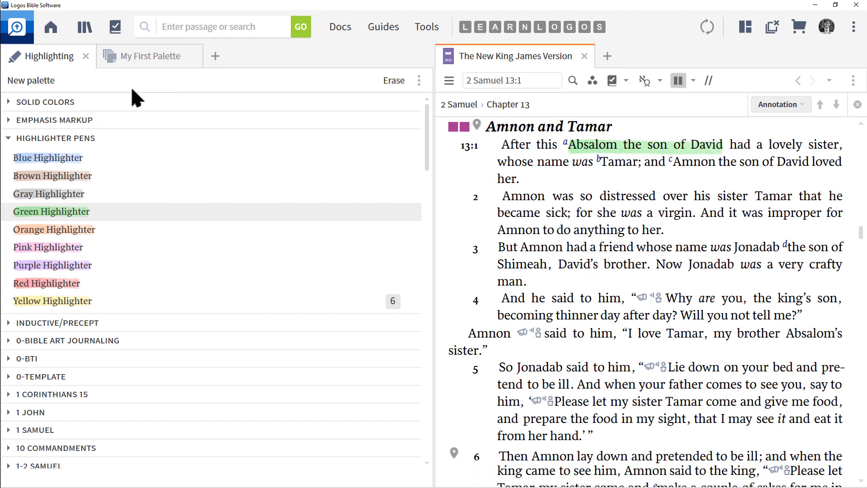
- Search all Bible text for {Highlight Green Highlighter}
click(142, 26)
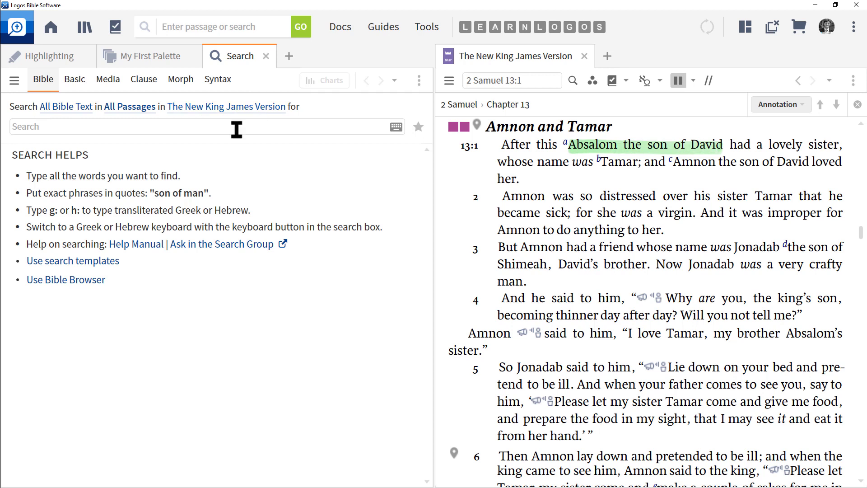
click(143, 127)
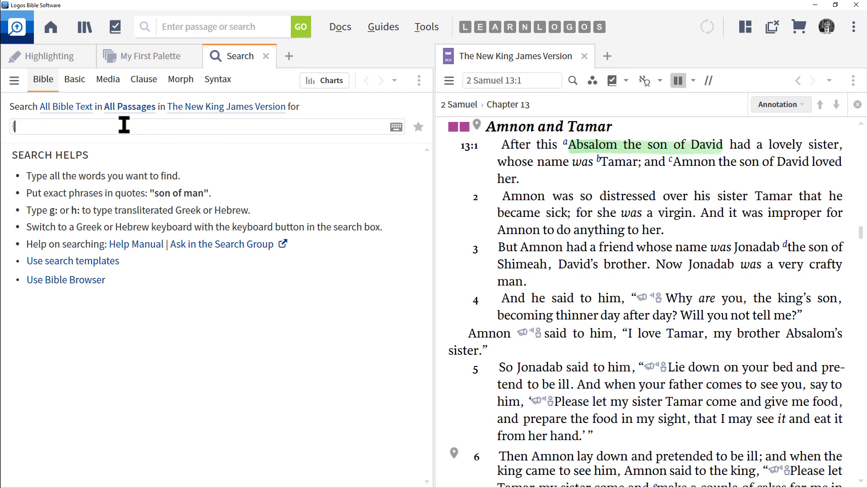
text(Highlight)
click(55, 56)
click(235, 56)
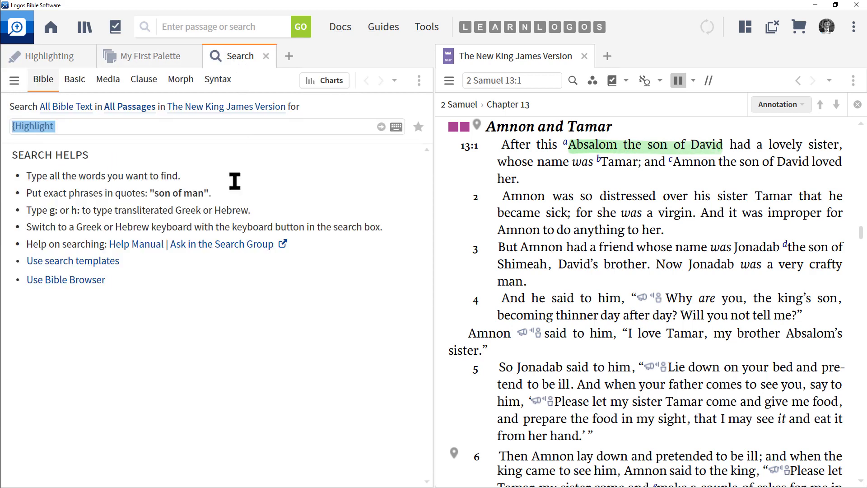
click(66, 129)
text(Green)
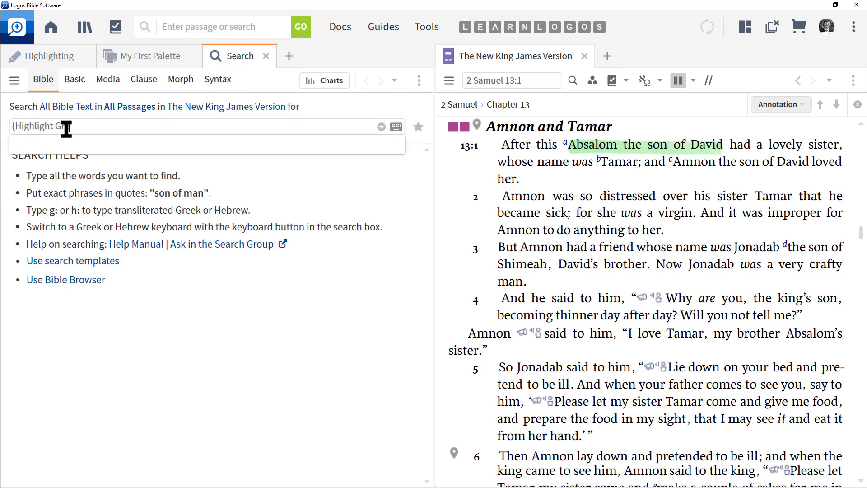
text( Highlighter)
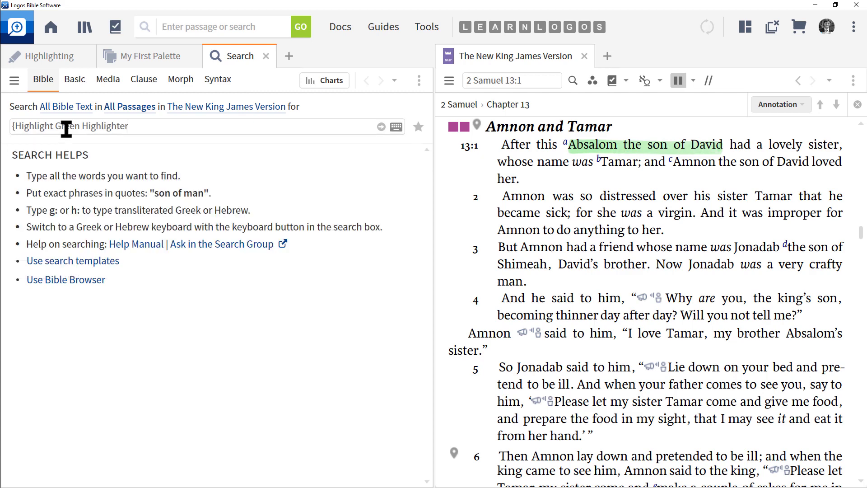
text(})
key(Return)
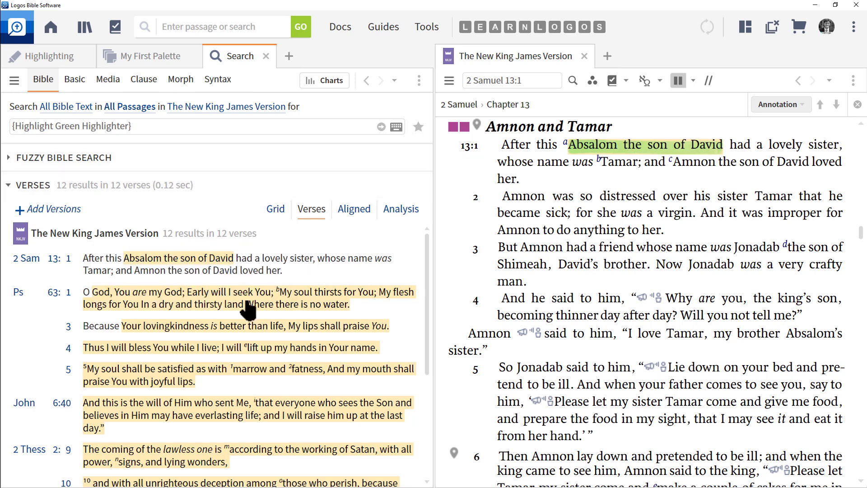
mouse_move(247, 309)
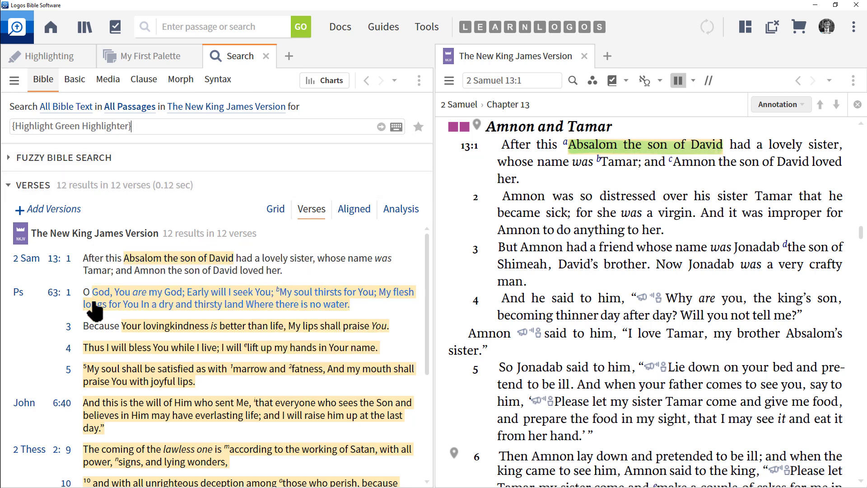
- Open Psalm 63:1 from the search results in the Bible pane
click(57, 265)
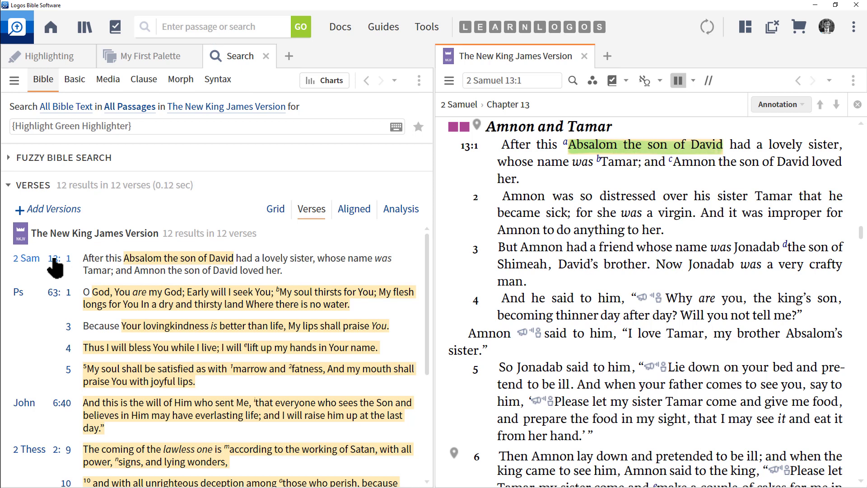
click(58, 294)
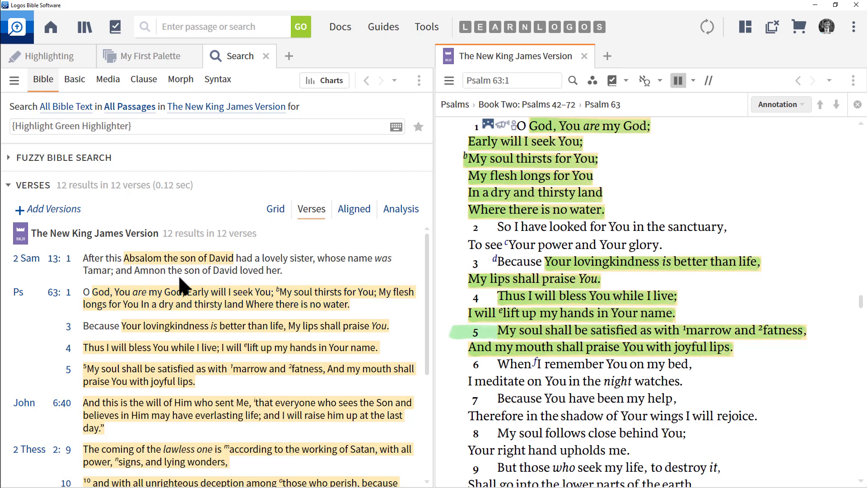
- Search all Bible text for {Highlight Highlighter Pens}
click(269, 126)
key(ctrl+BackSpace)
key(ctrl+BackSpace)
key(ctrl+BackSpace)
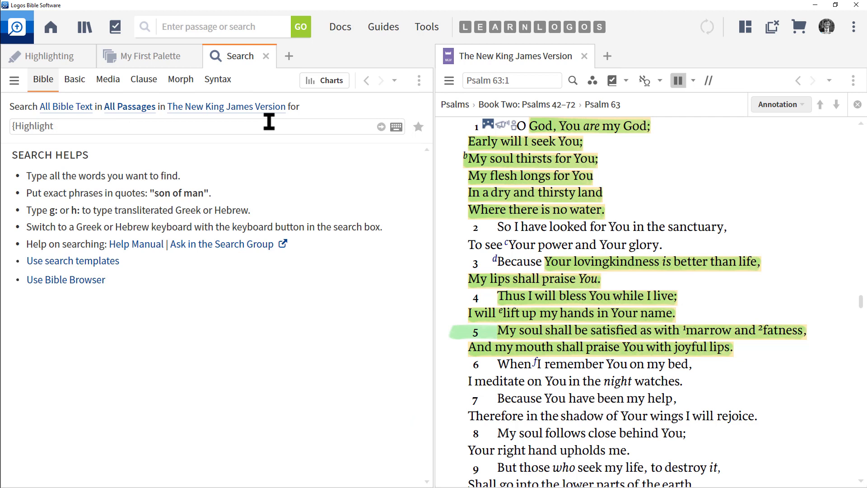
key(ctrl+a)
click(85, 124)
text(Highli)
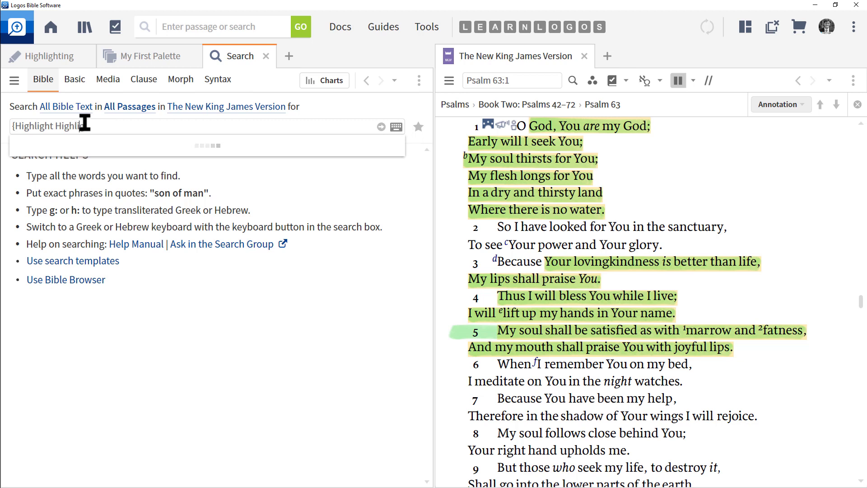
text(ghter Pens})
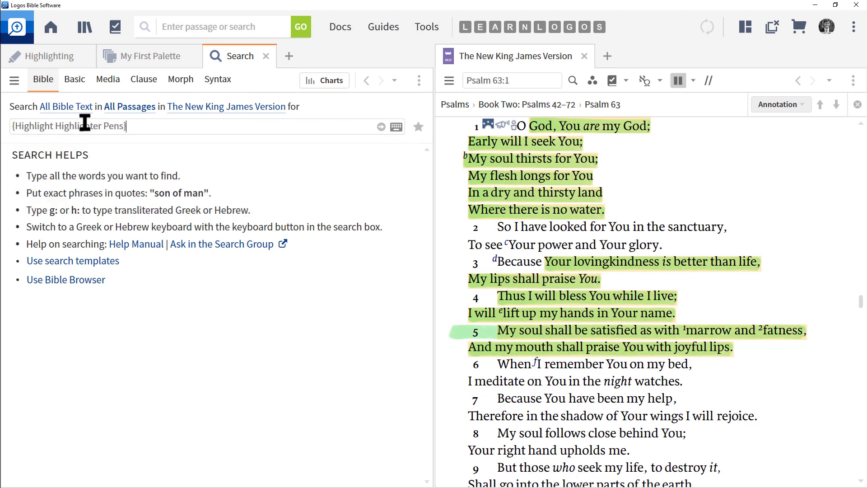
key(Return)
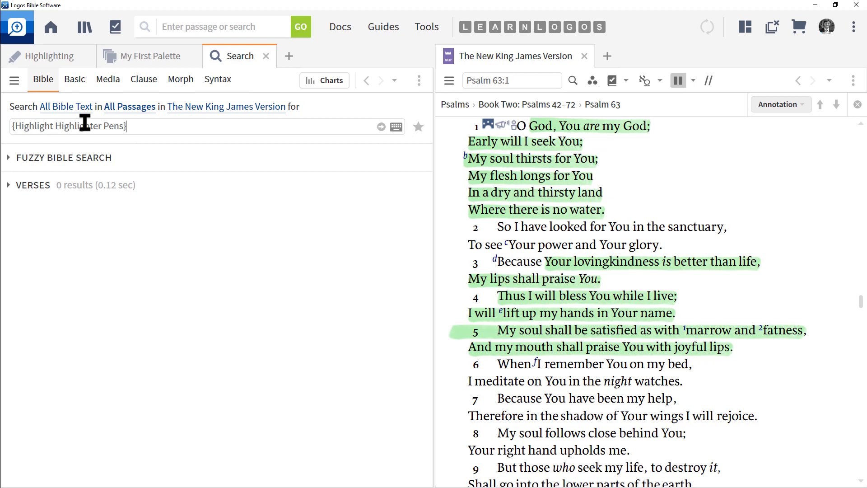
- Change the search to {Highlight Highlighter Pens/*} to find every style in the palette
key(Left)
text(/*)
key(Return)
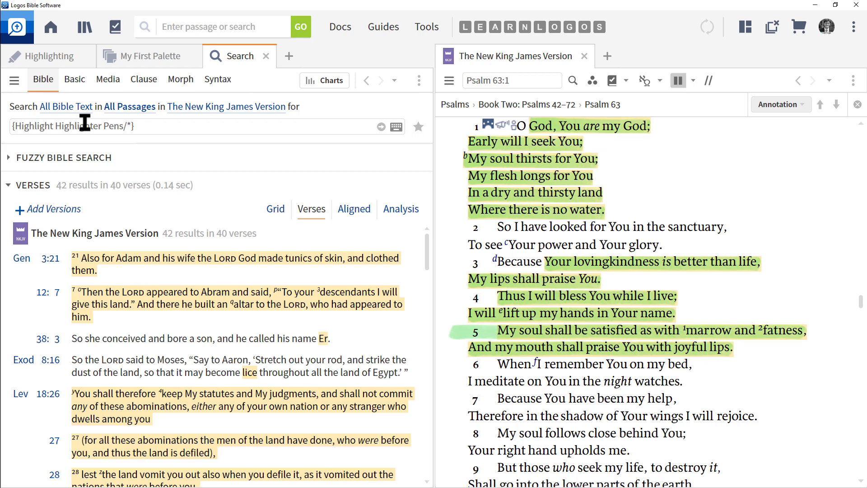
- Edit the search to {Highlight Highlighter Pens/Green Highlighter}
key(BackSpace)
key(ctrl+a)
click(129, 126)
text(Green H)
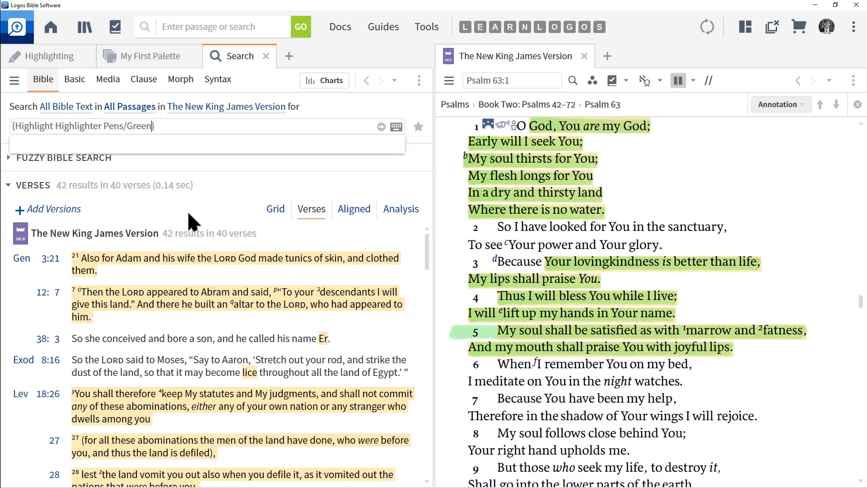
text(ighlighter)
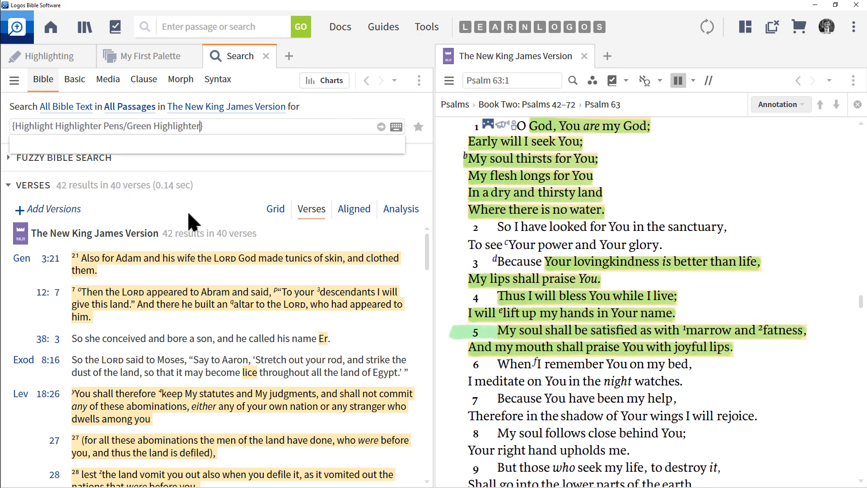